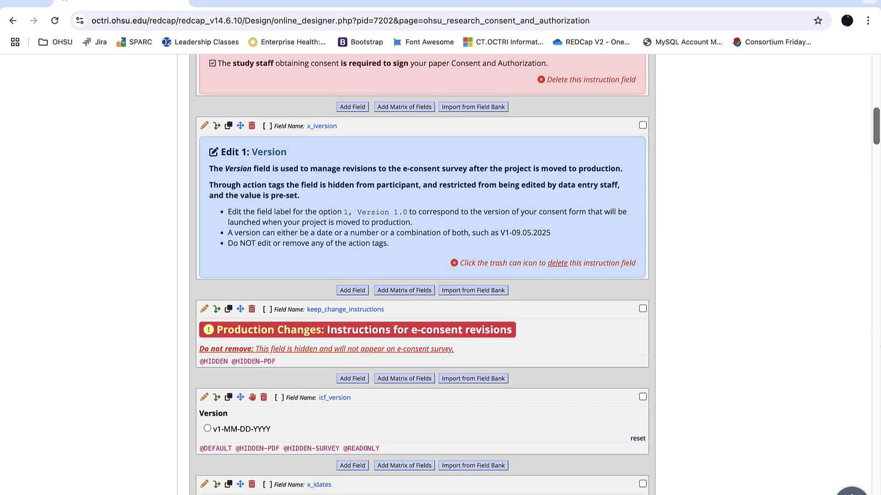
Review the consent template's instruction and placeholder fields, from the project pre-check through the consent decision and participant signature sections
scroll(441, 275, down, 1)
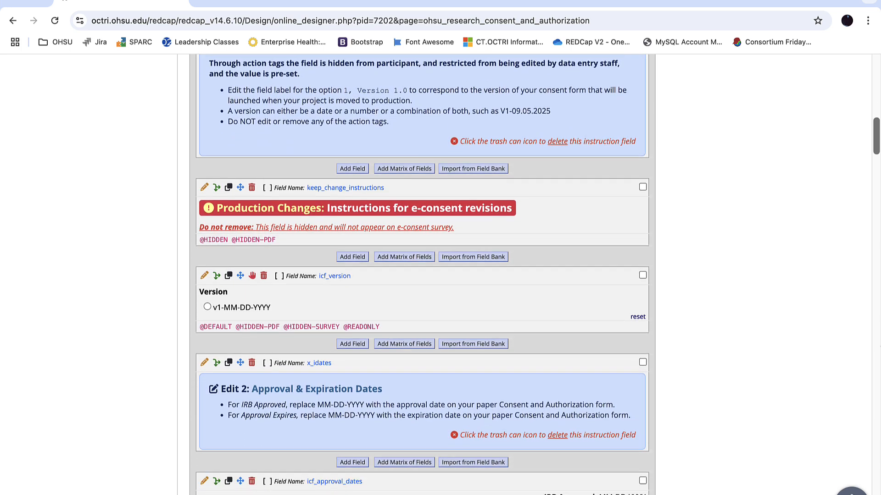
scroll(422, 276, down, 8)
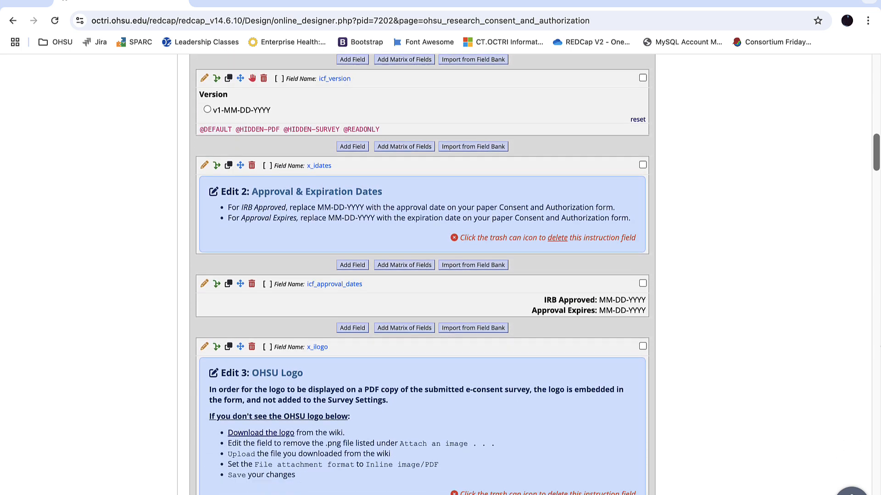
scroll(422, 275, down, 3)
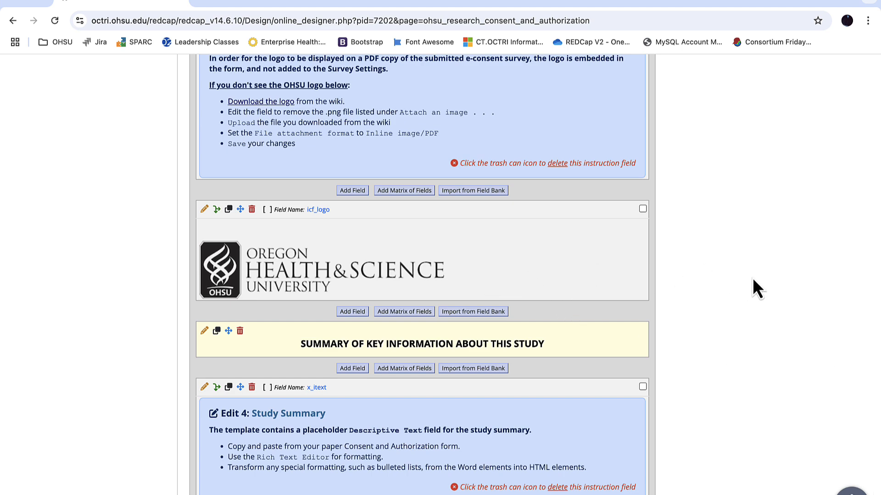
scroll(753, 279, down, 7)
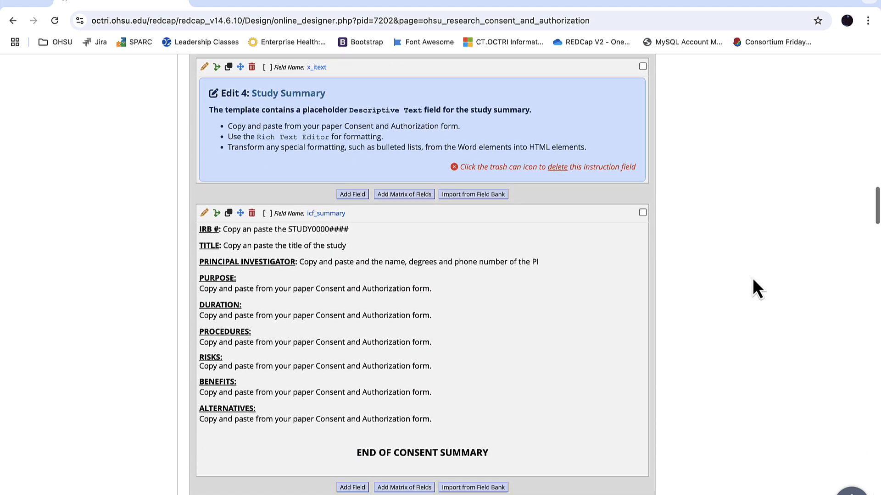
scroll(752, 277, down, 1)
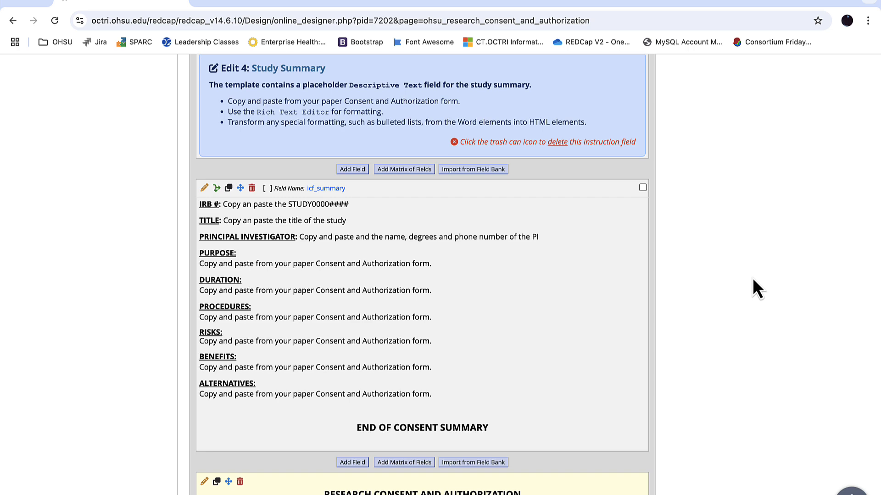
scroll(752, 279, up, 10)
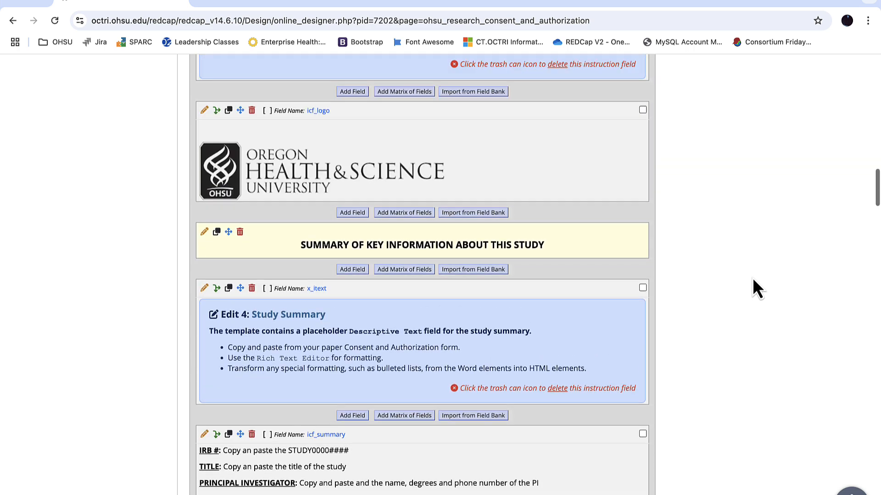
scroll(752, 277, up, 8)
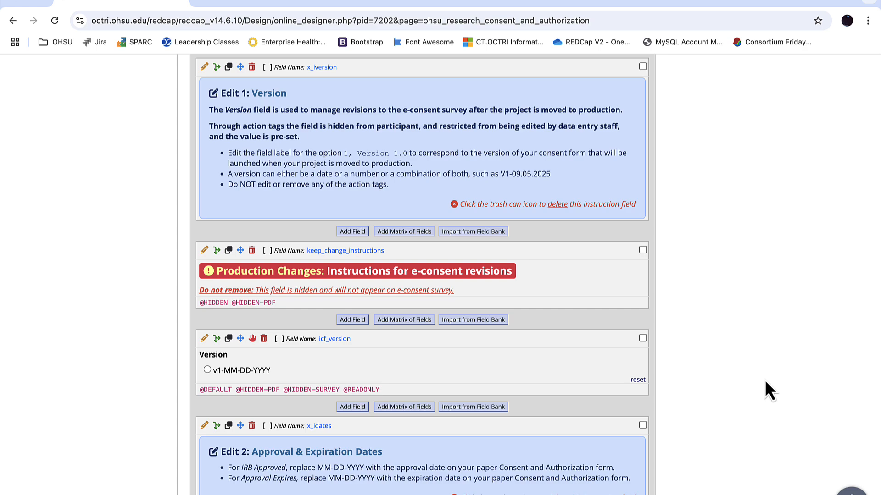
scroll(761, 380, down, 20)
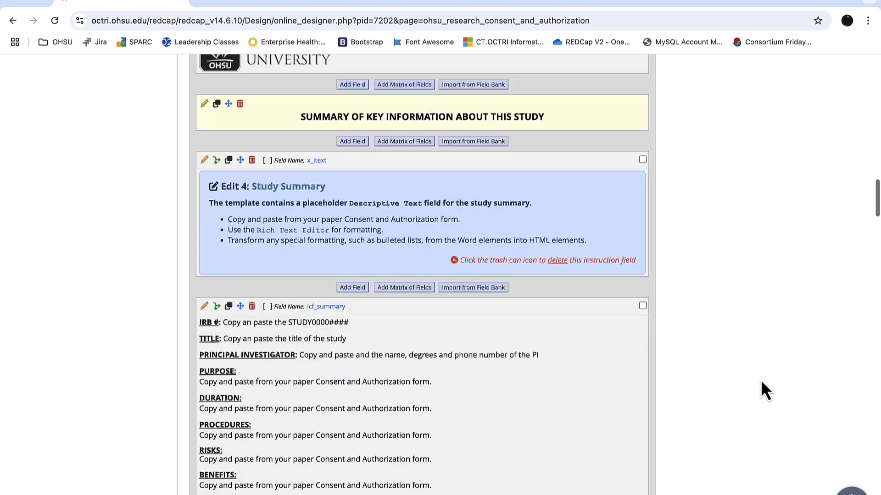
scroll(761, 382, down, 20)
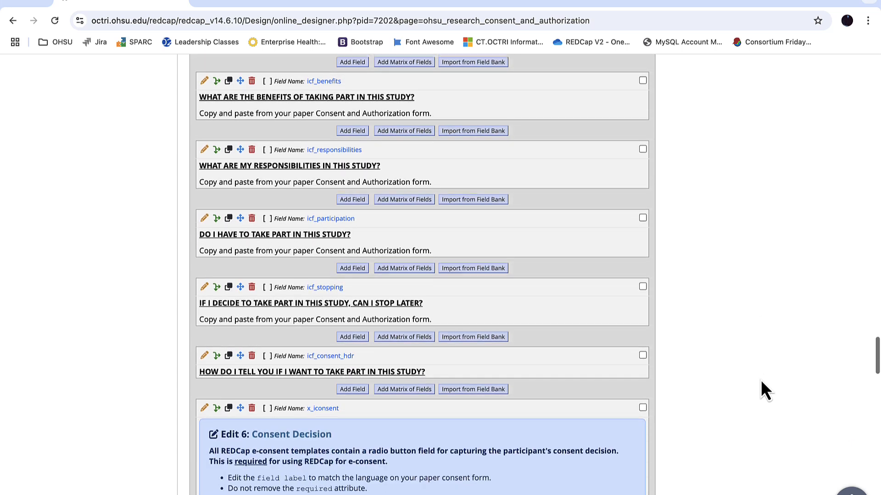
scroll(761, 380, up, 3)
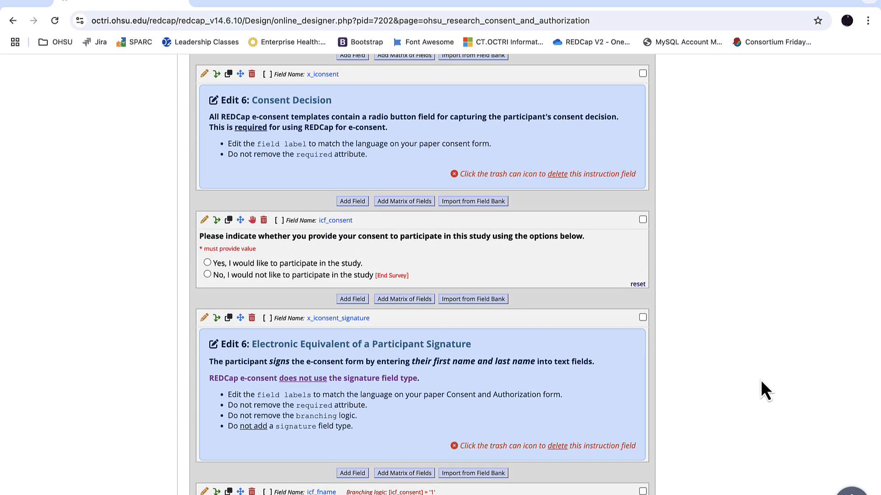
scroll(762, 382, down, 10)
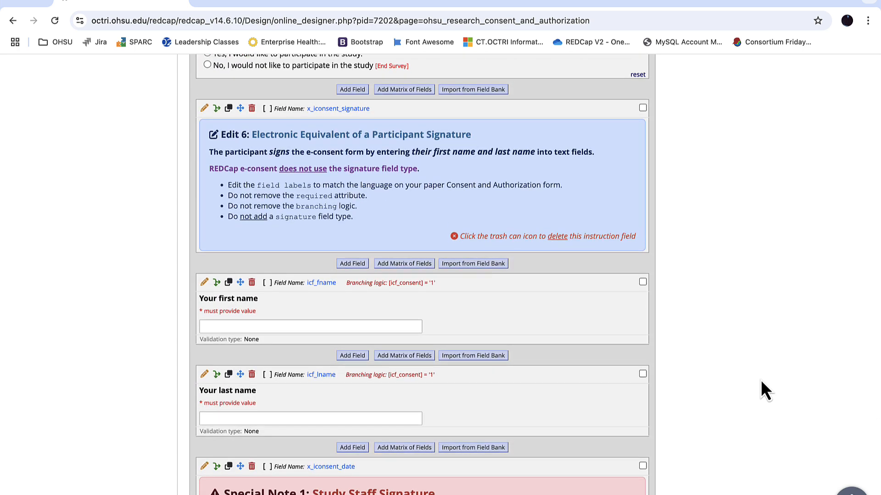
scroll(760, 380, up, 12)
scroll(761, 381, up, 20)
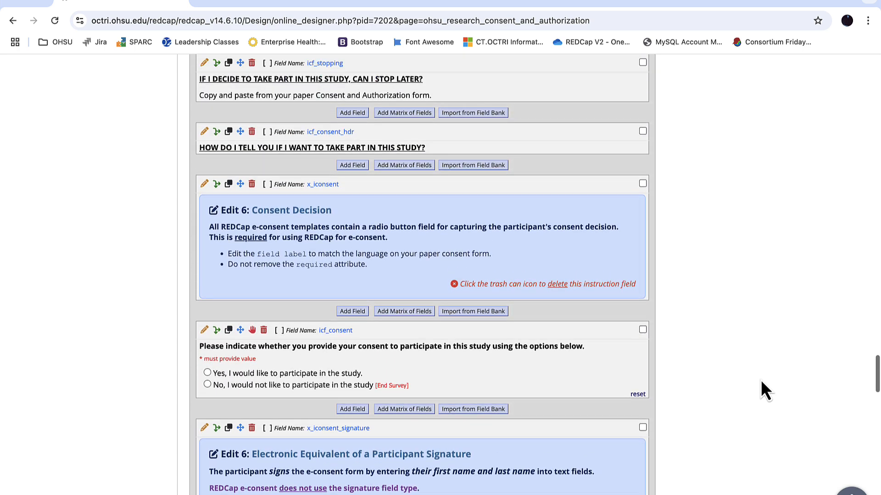
scroll(761, 380, up, 20)
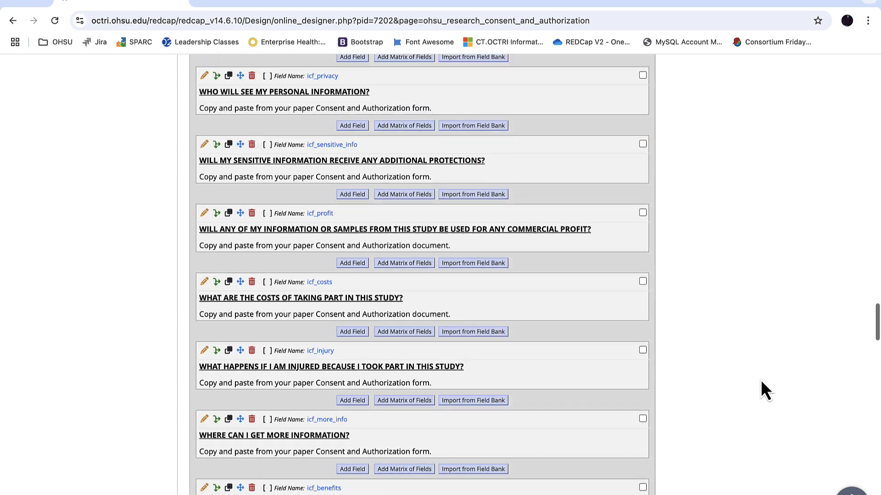
scroll(760, 379, up, 19)
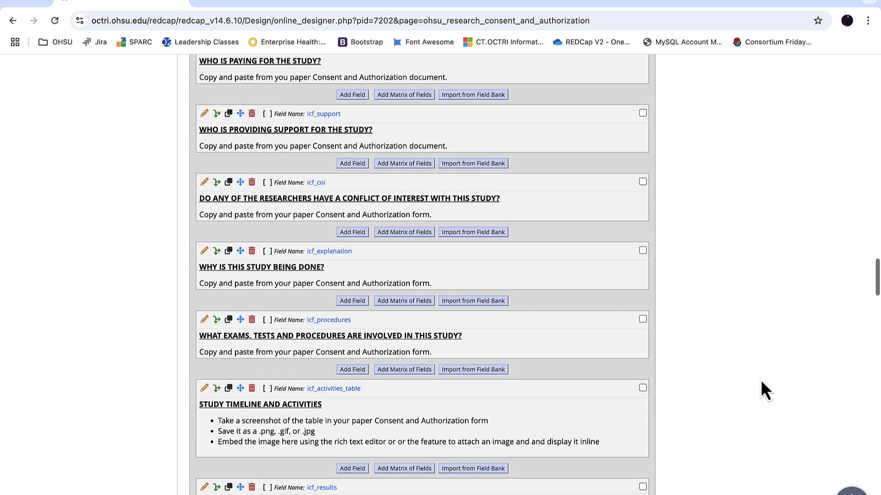
scroll(761, 380, up, 20)
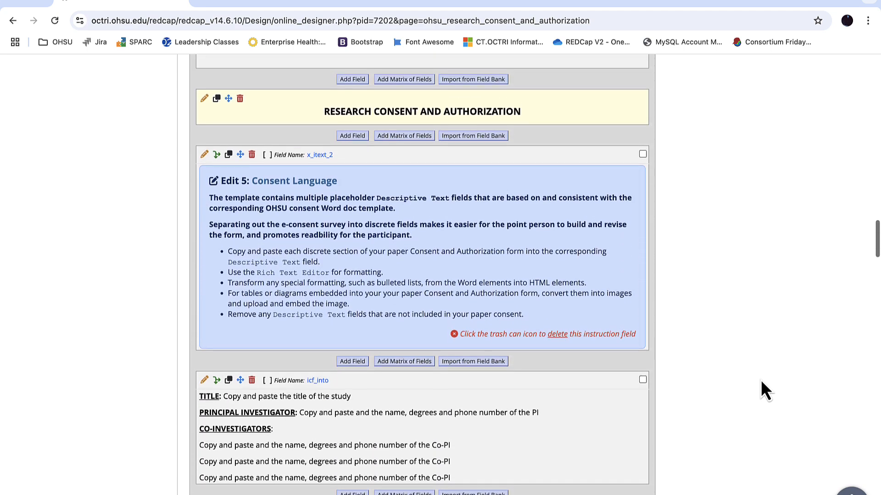
scroll(760, 380, up, 20)
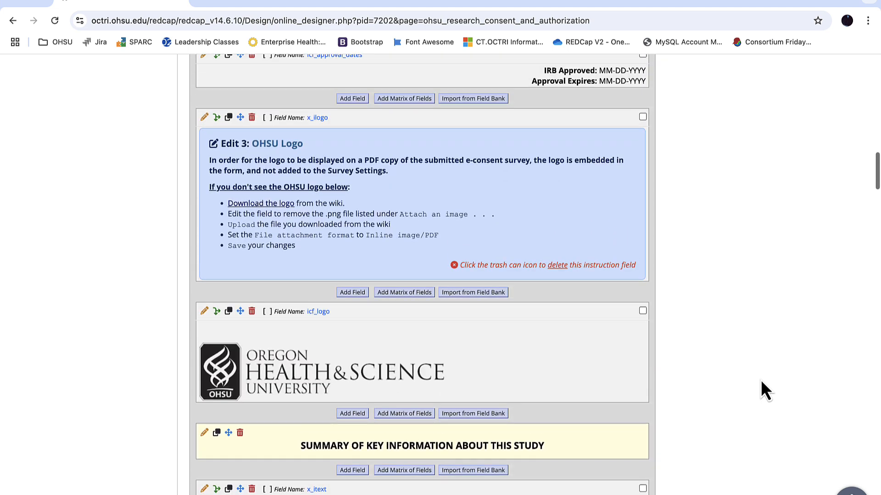
scroll(761, 381, up, 3)
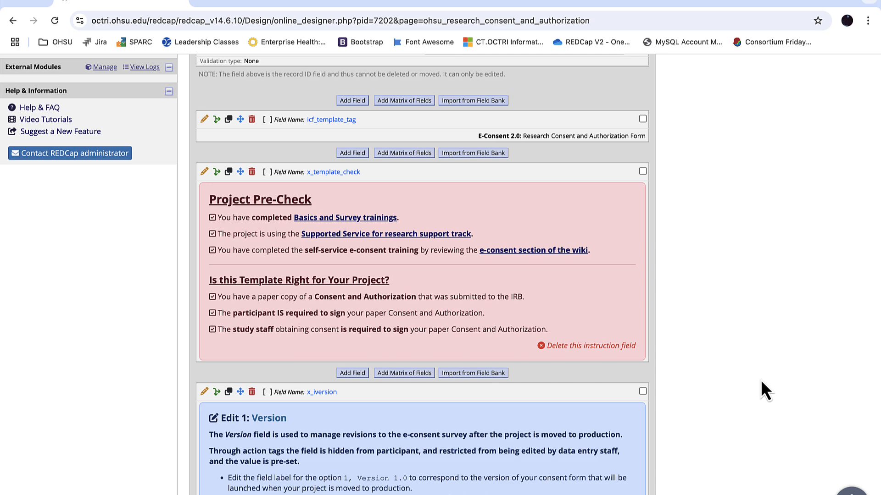
scroll(760, 381, down, 10)
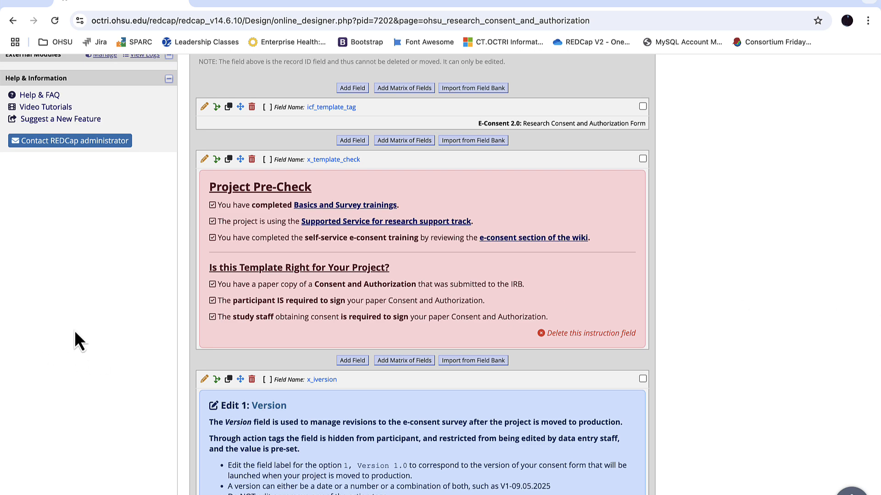
Open the Research Consent and Authorization Word document from Finder and look over its approval dates and key information summary
click(217, 489)
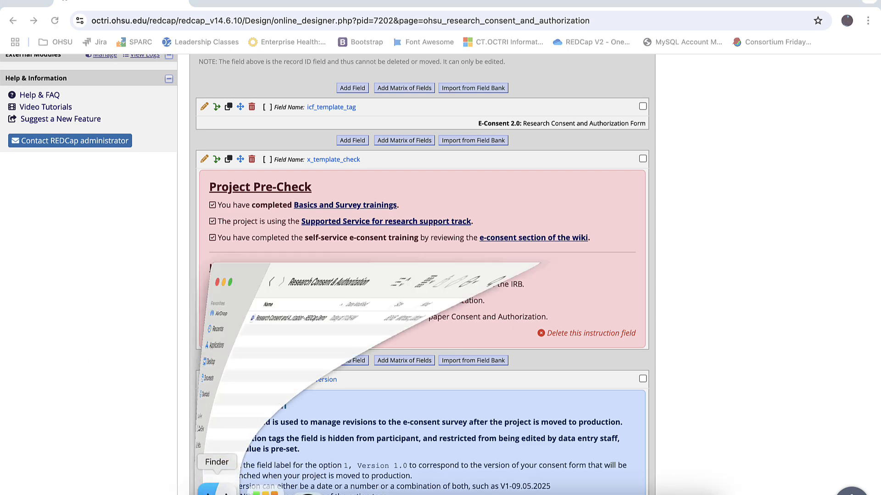
double_click(340, 145)
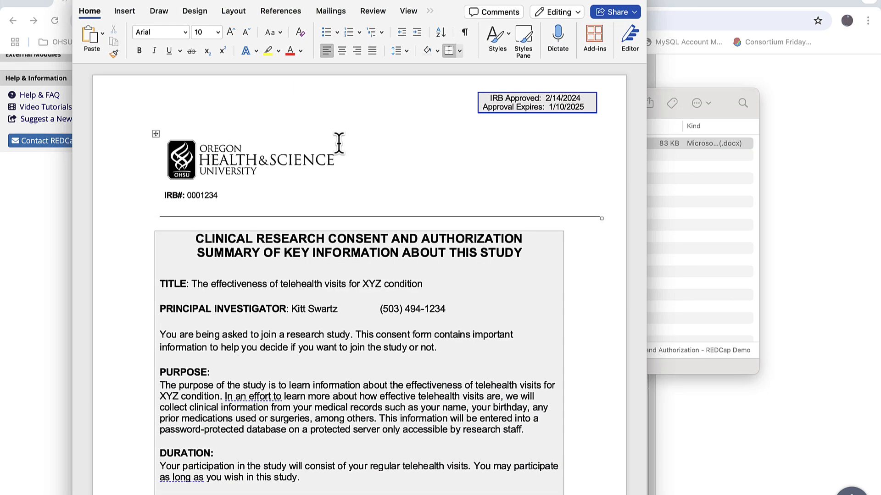
scroll(456, 166, down, 5)
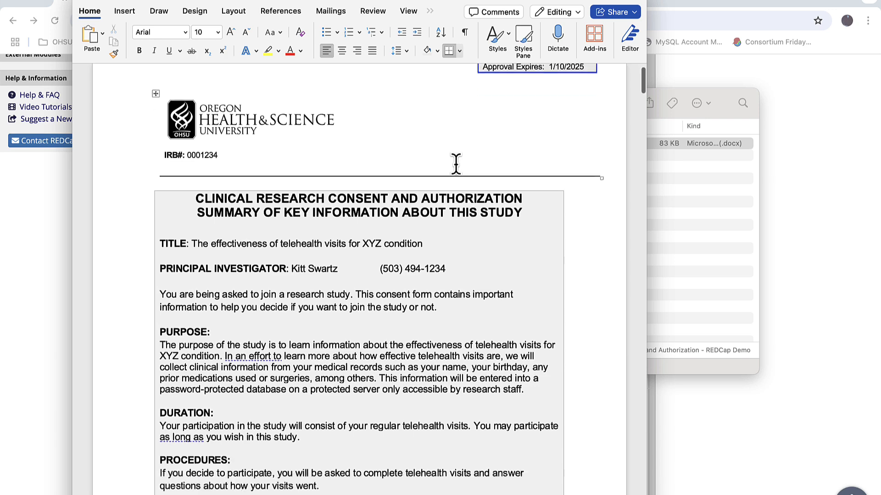
scroll(456, 165, down, 3)
scroll(455, 166, up, 5)
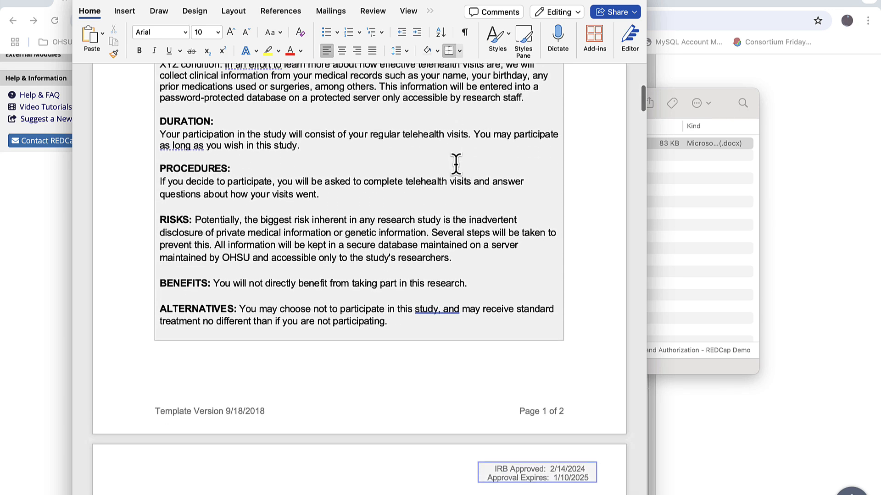
scroll(455, 165, up, 2)
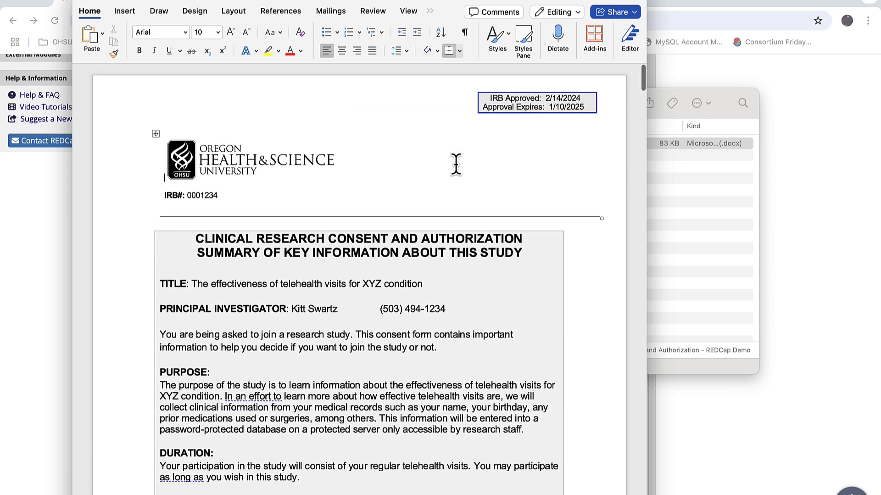
Switch back to REDCap in the browser and delete the x_template_check instruction field
click(841, 266)
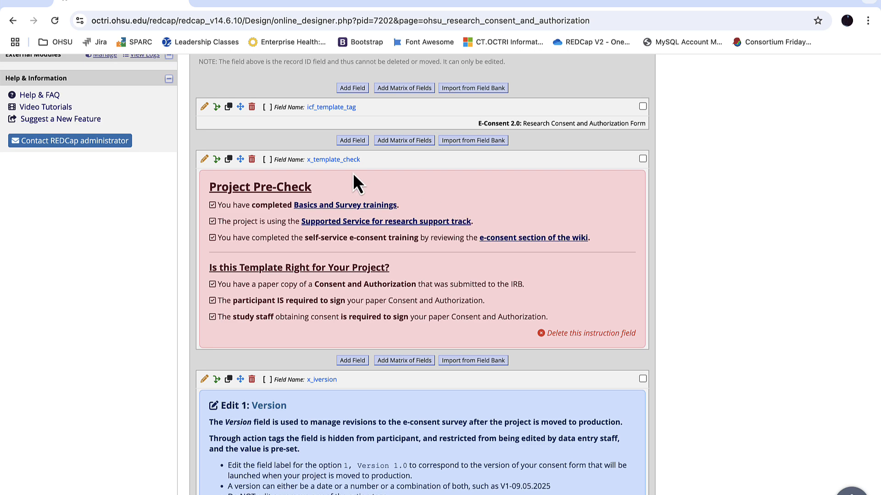
click(251, 159)
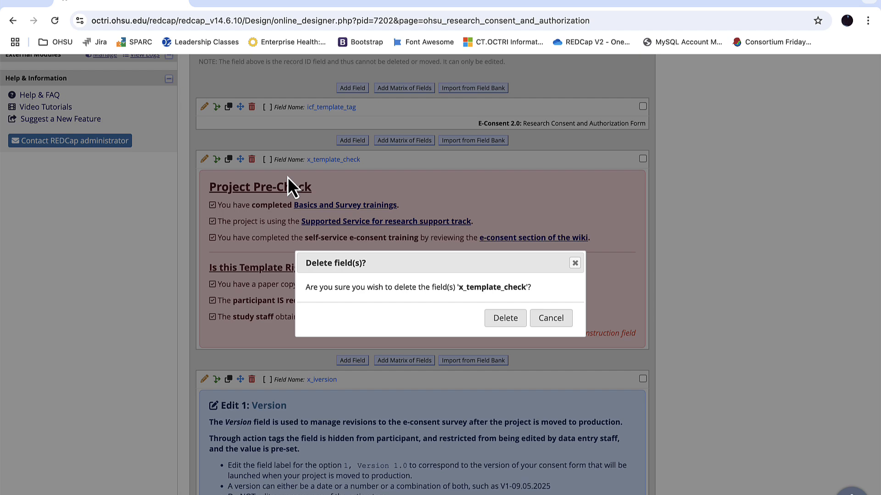
click(516, 318)
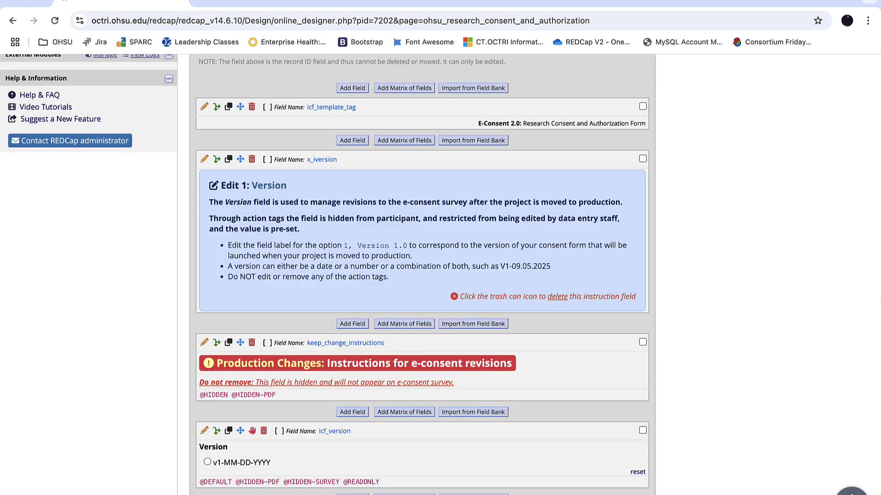
Review the Edit 1 version instructions and their example format, and open the icf_version field for editing
scroll(802, 268, down, 2)
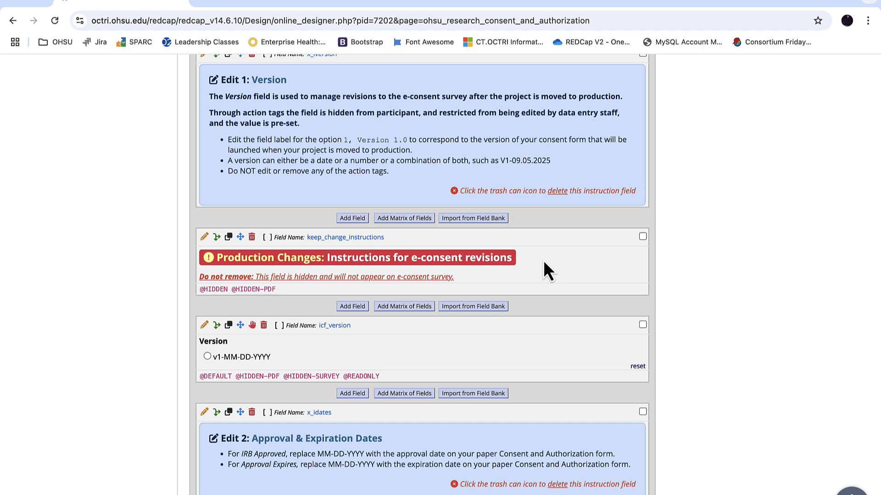
scroll(553, 273, down, 2)
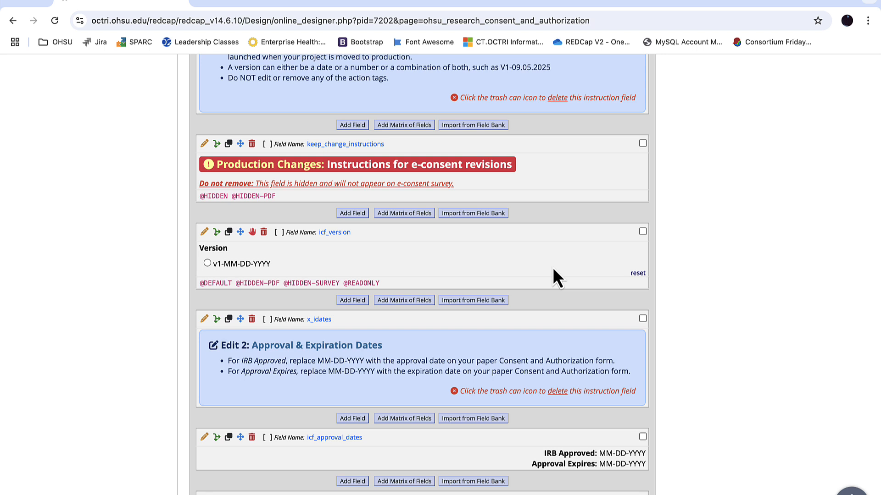
scroll(552, 267, up, 3)
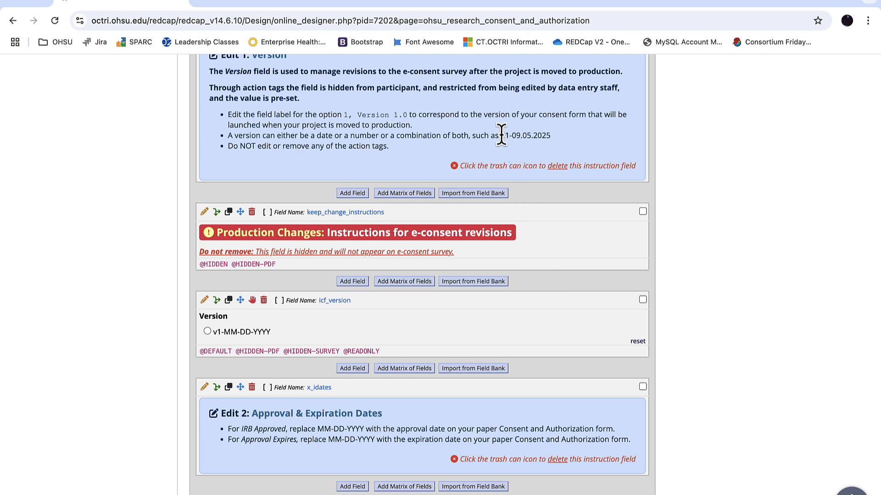
drag(500, 135, 543, 136)
click(552, 139)
click(204, 300)
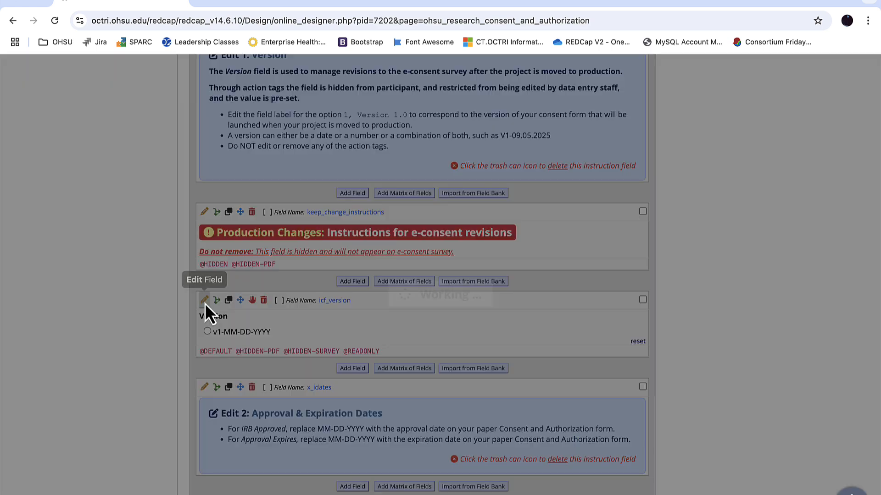
Switch to the Word consent document and copy the IRB approval date from the approval box
key(ctrl+Up)
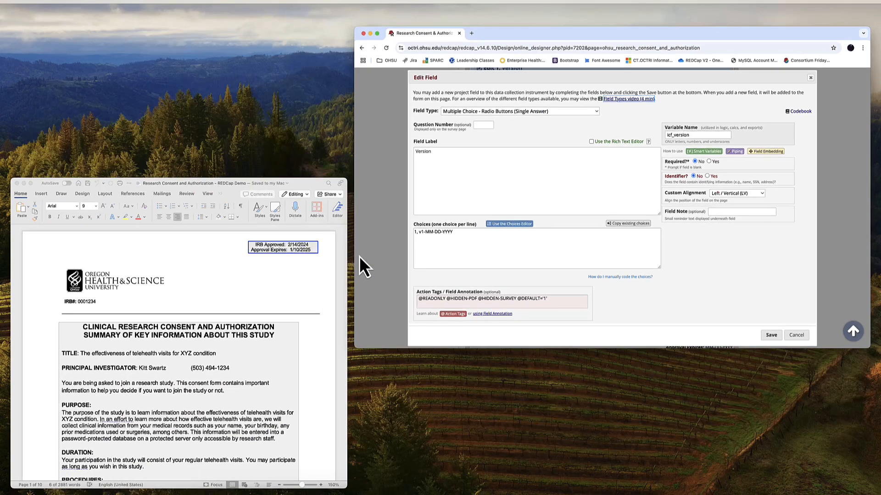
click(275, 244)
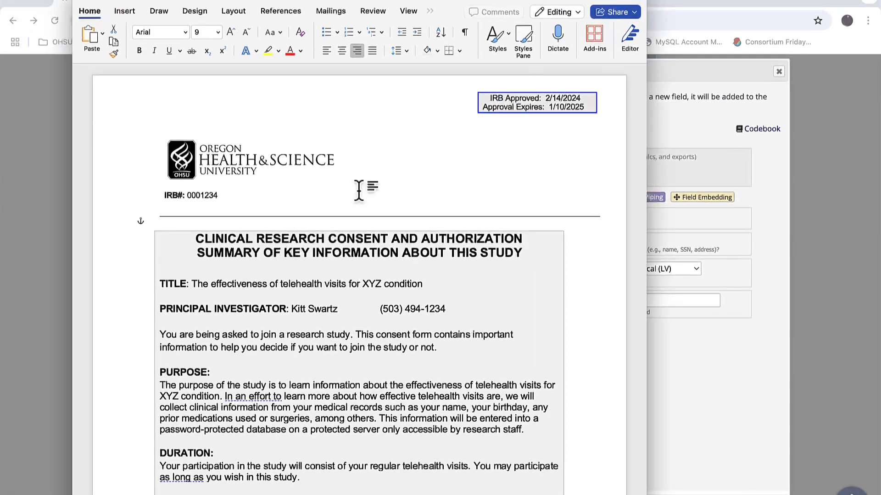
click(549, 98)
drag(546, 98, 580, 99)
key(ctrl+c)
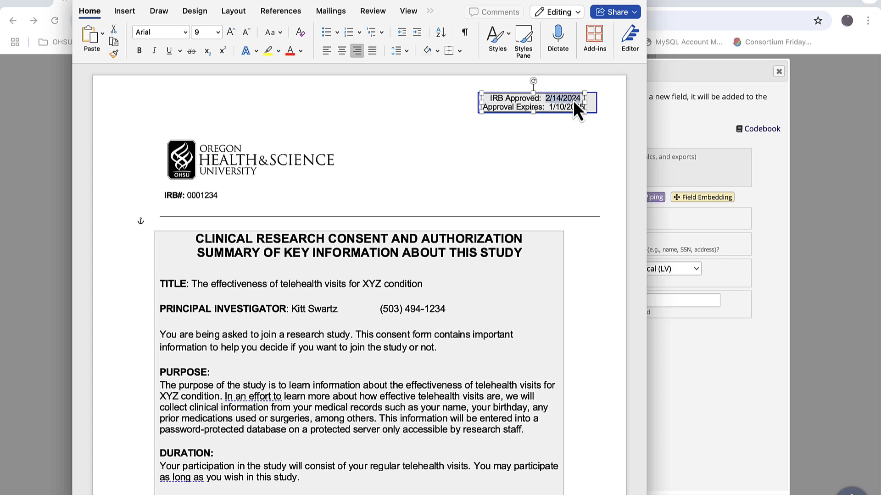
Back in REDCap, replace the MM-DD-YYYY placeholder in the version choice so it reads "1, v1-02/14/2024"
click(678, 140)
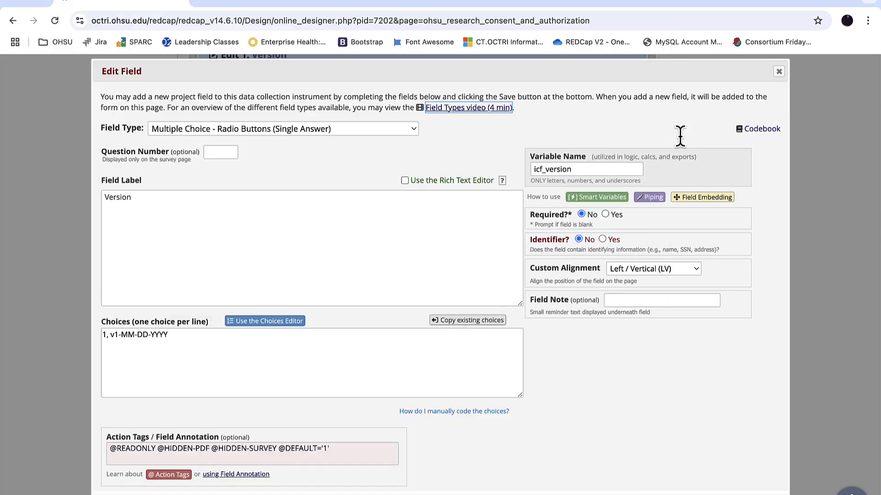
click(122, 334)
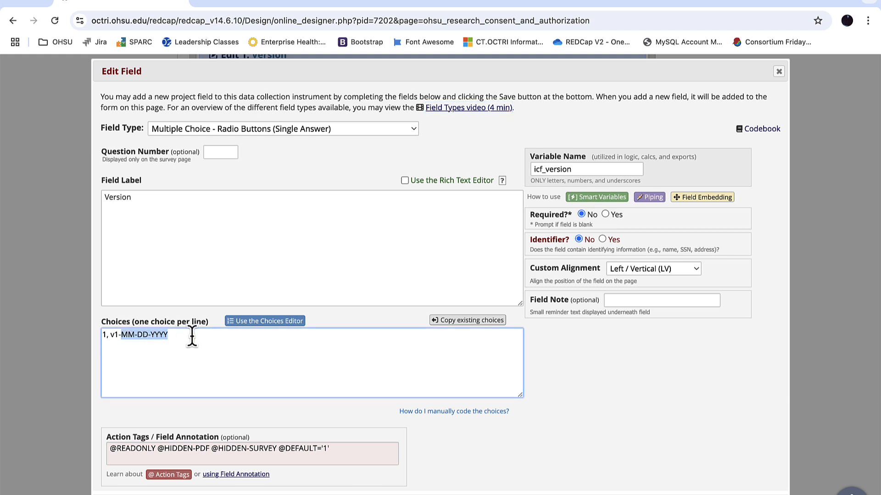
key(ctrl+v)
click(120, 334)
text(0)
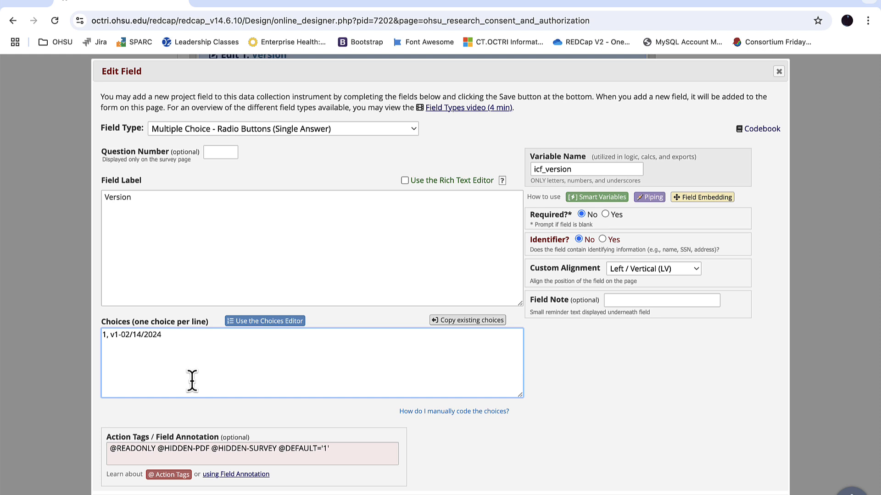
Change the slashes in the version choice's date to hyphens so it reads "1, v1-02-14-2024", and save the icf_version field
key(Delete)
text(-)
key(Right)
key(Right)
key(Right)
key(BackSpace)
text(-)
click(192, 381)
click(764, 494)
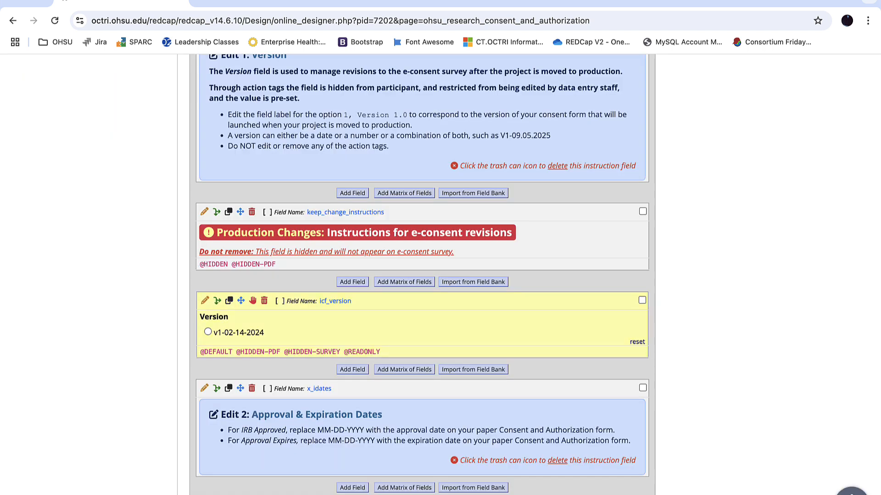
Delete the x_iversion instruction field for Edit 1
scroll(580, 324, down, 4)
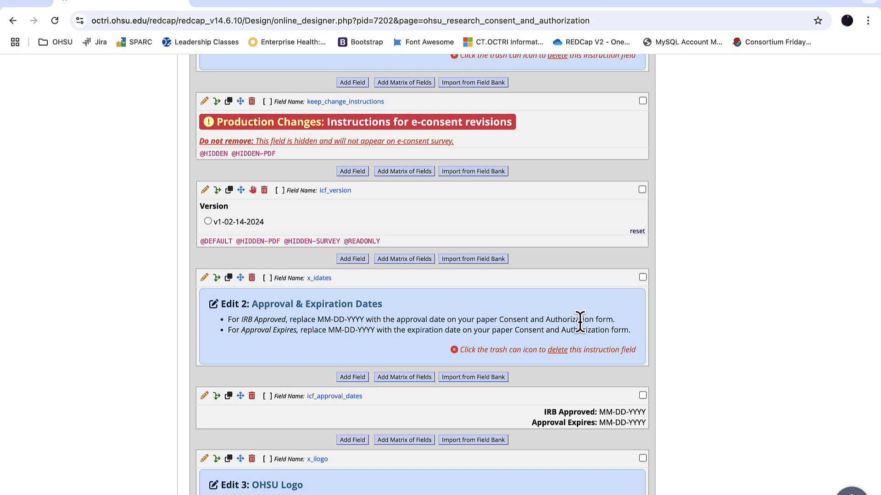
scroll(580, 321, up, 4)
scroll(580, 321, up, 1)
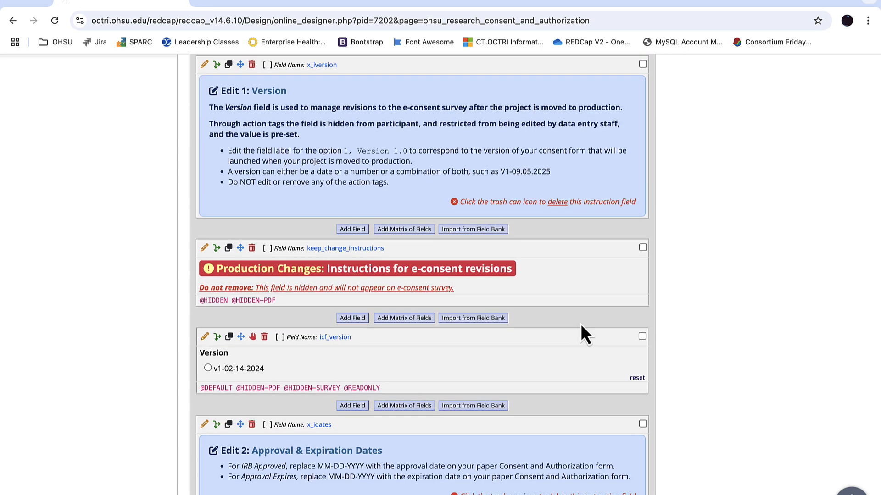
scroll(580, 323, up, 1)
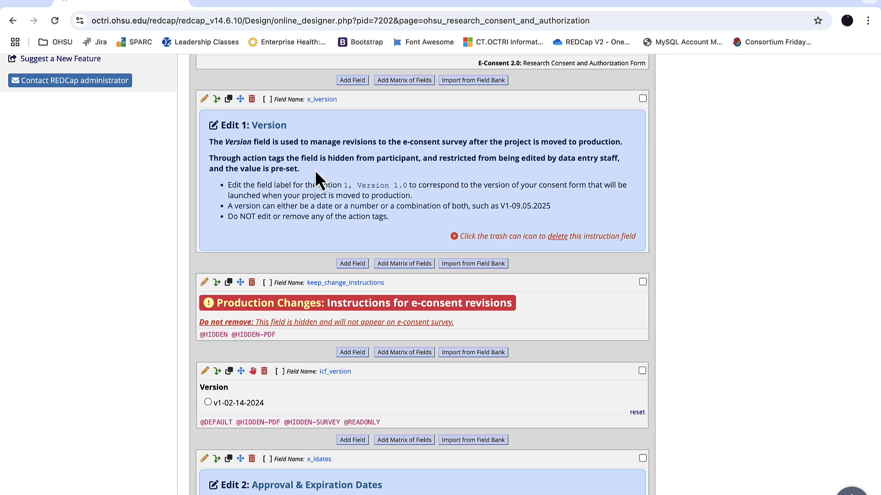
click(252, 100)
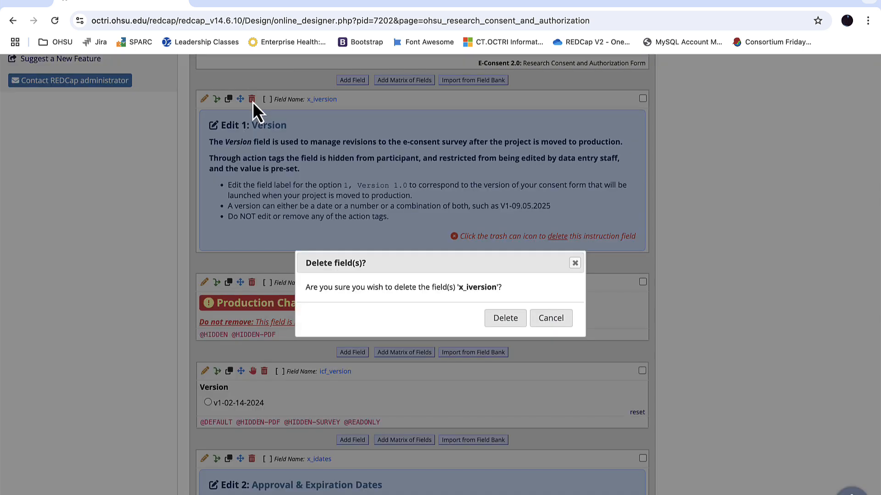
click(504, 321)
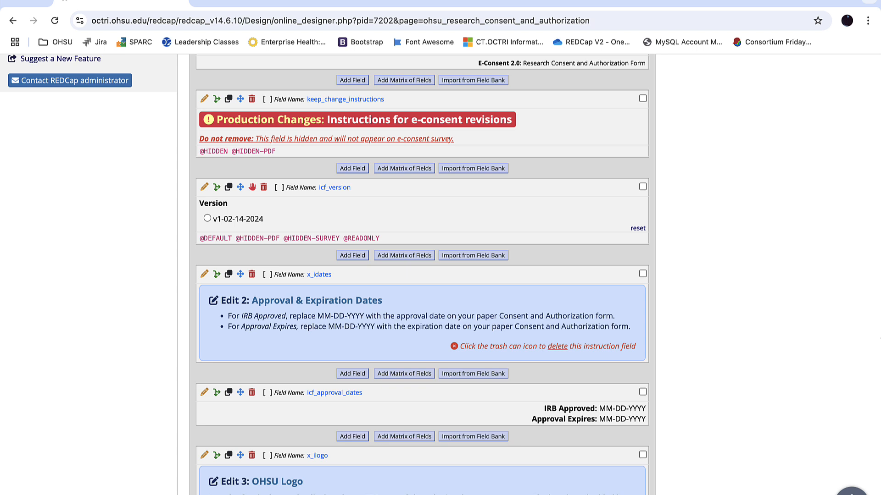
Open icf_approval_dates for editing, check the Word consent document, and replace the IRB Approved placeholder with the copied date 2/14/2024
scroll(423, 272, down, 3)
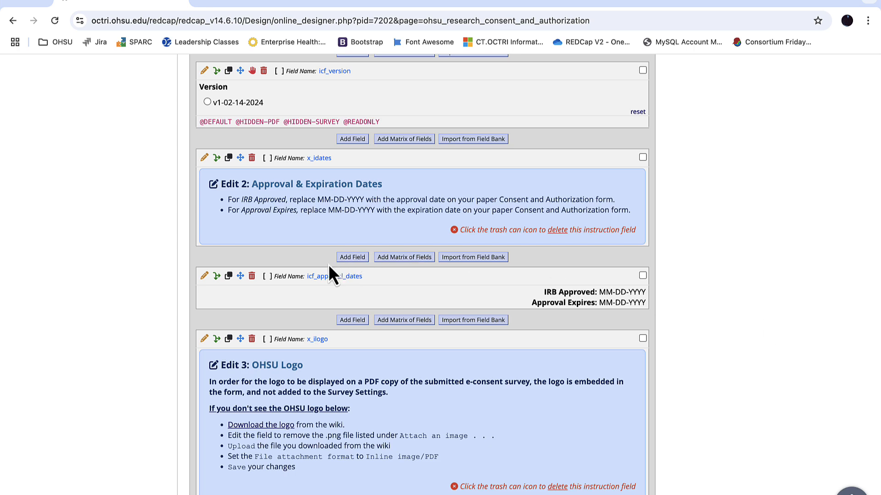
click(204, 275)
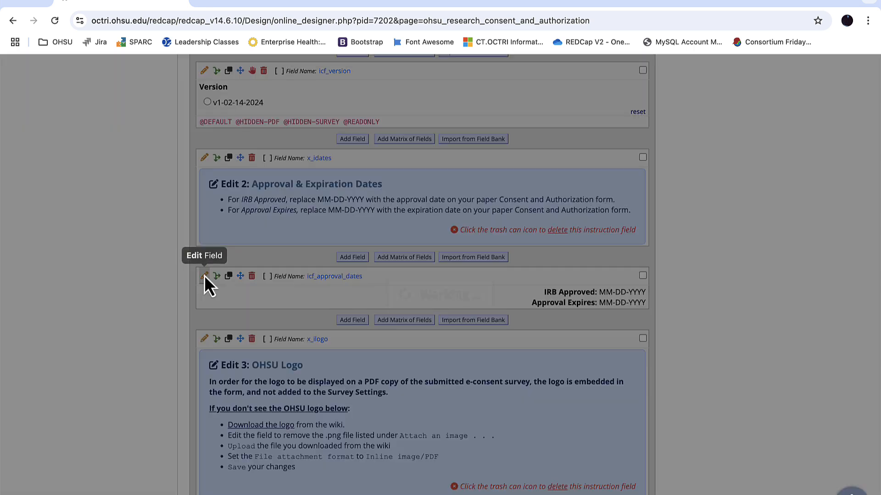
key(ctrl+Up)
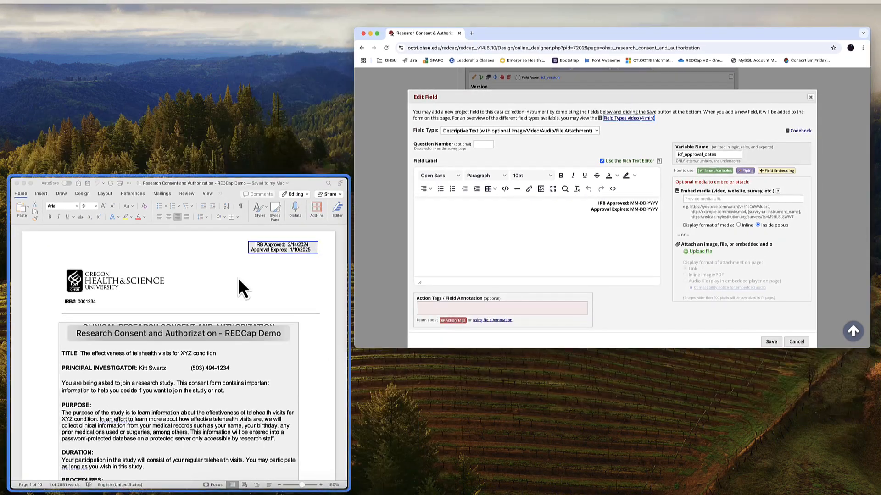
click(238, 277)
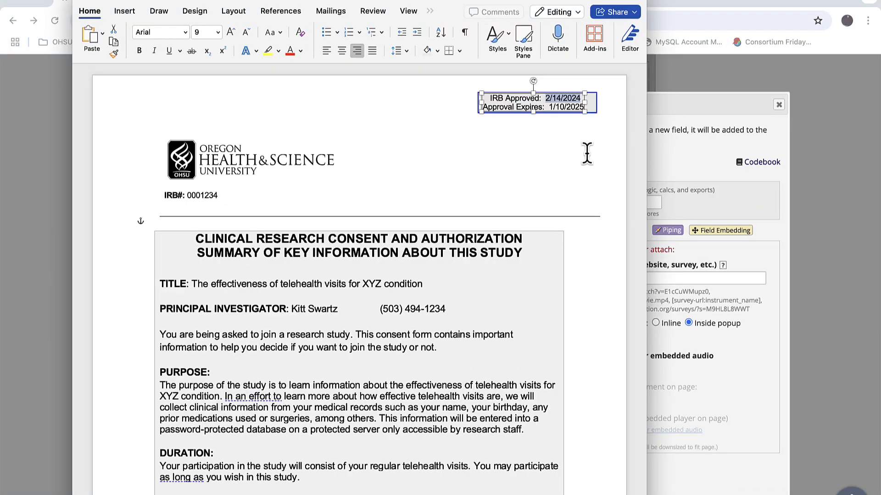
click(676, 169)
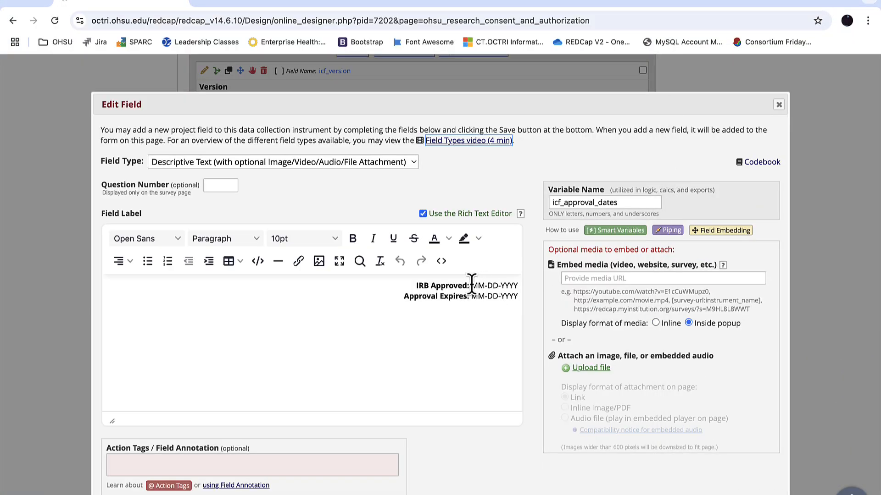
drag(471, 285, 527, 288)
text(3/14/2024)
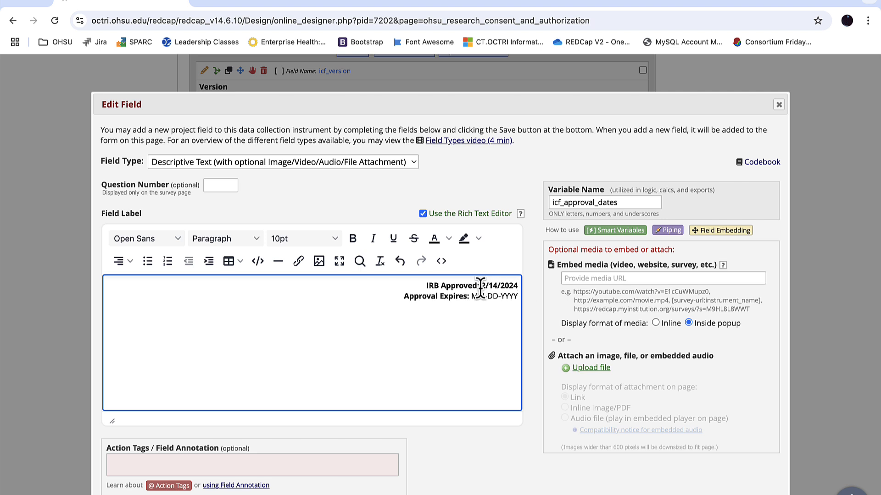
Remove the bold formatting from the IRB Approved date and rewrite it as 02-14-2024
drag(482, 284, 524, 291)
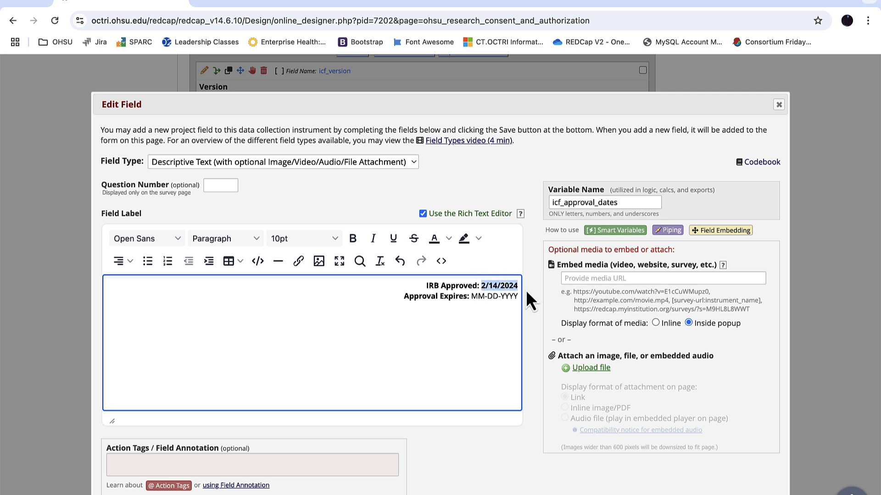
key(super+b)
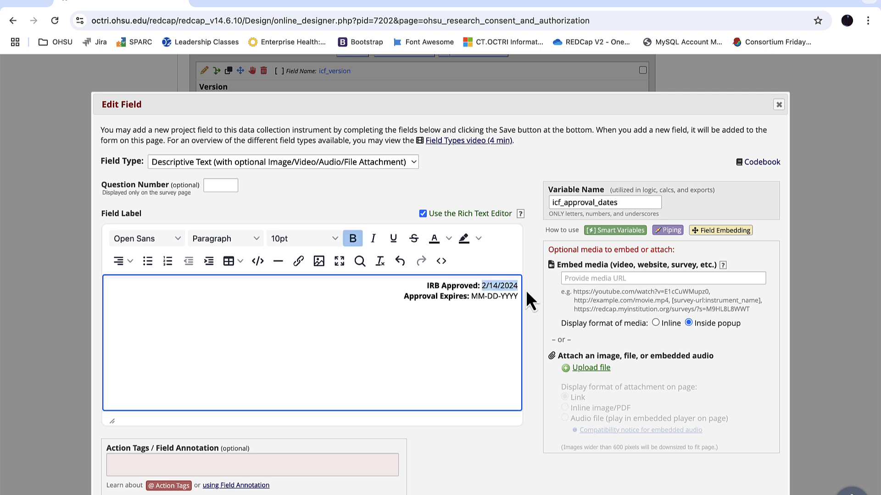
key(Left)
text(0)
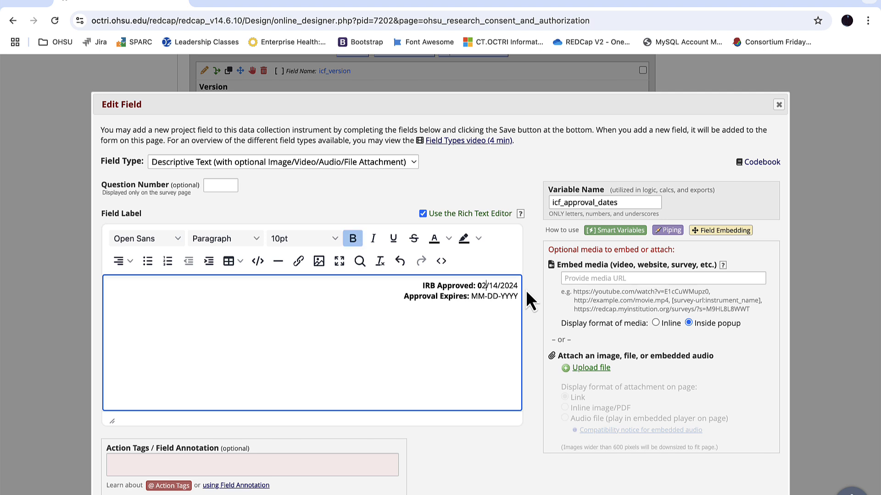
key(super+b)
key(shift+Left)
key(super+b)
key(Right)
key(Right)
key(Right)
key(BackSpace)
text(-)
key(Right)
key(Right)
key(Right)
key(BackSpace)
text(-)
Copy the approval expiration date from the Word document and paste 1/10/2025 over the Approval Expires placeholder in REDCap
key(ctrl+Up)
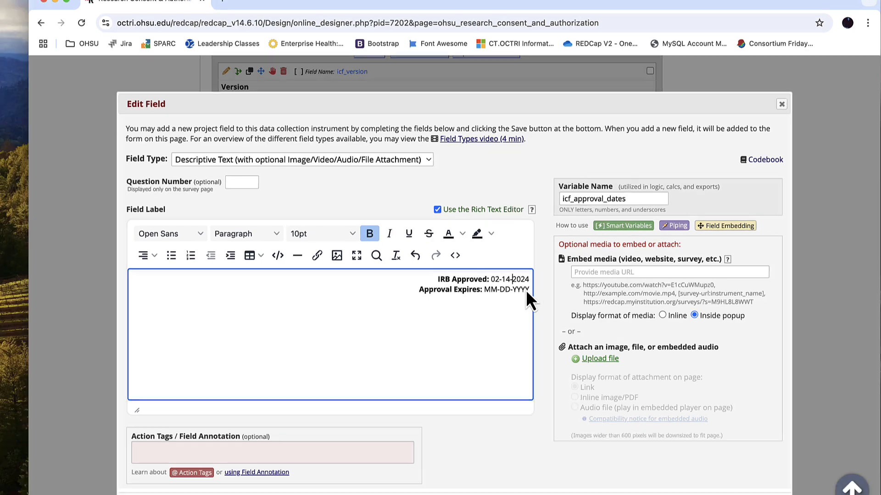
click(271, 297)
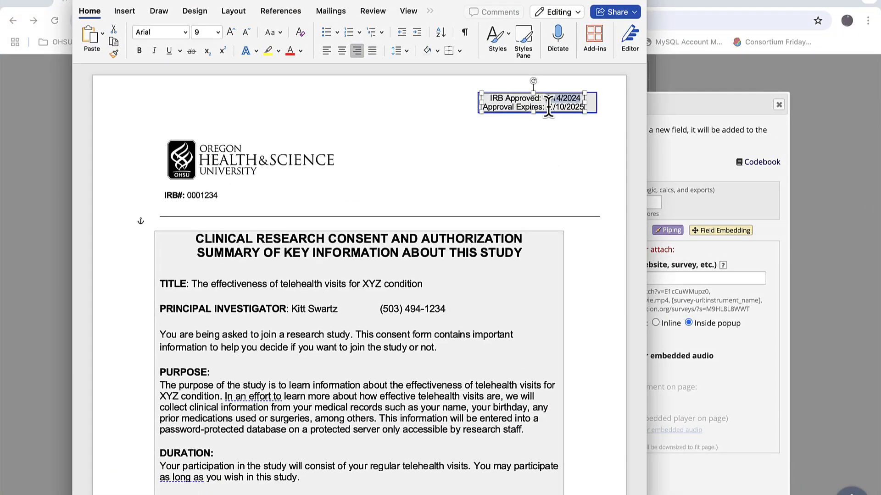
drag(548, 106, 580, 105)
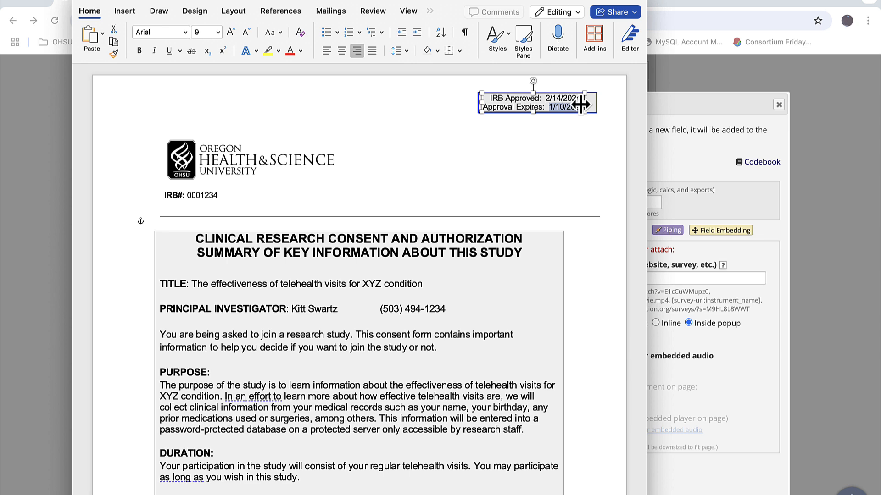
click(670, 152)
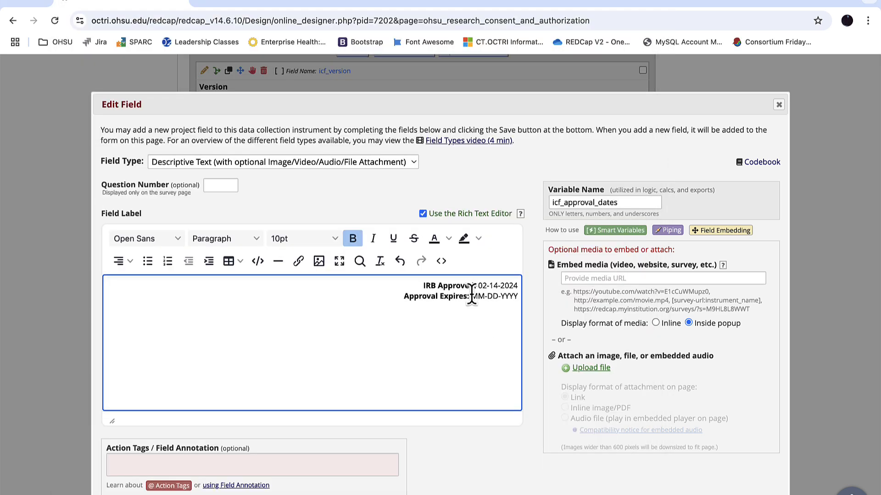
drag(471, 296, 520, 299)
text(1/10/2025)
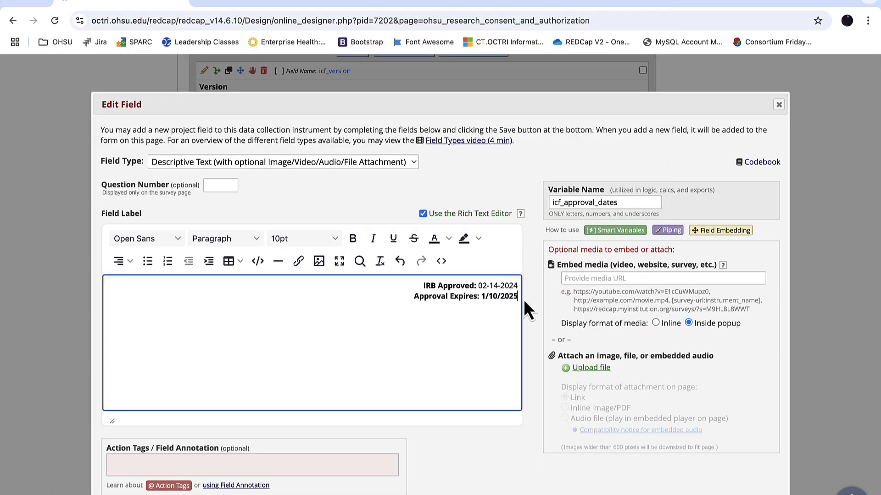
Rewrite the Approval Expires date as 01-10-2025 without bold formatting, and save the icf_approval_dates field
text(0)
key(BackSpace)
text(-)
key(BackSpace)
text(-10-)
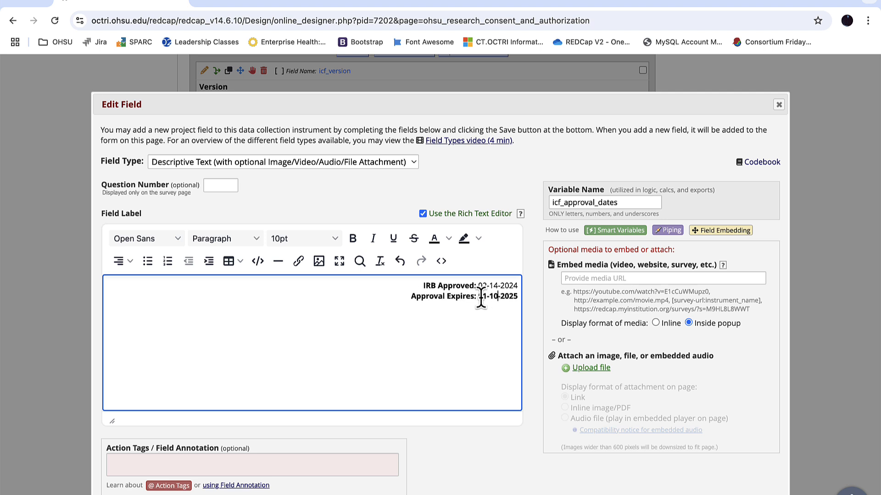
key(shift+End)
key(ctrl+b)
key(shift+Left)
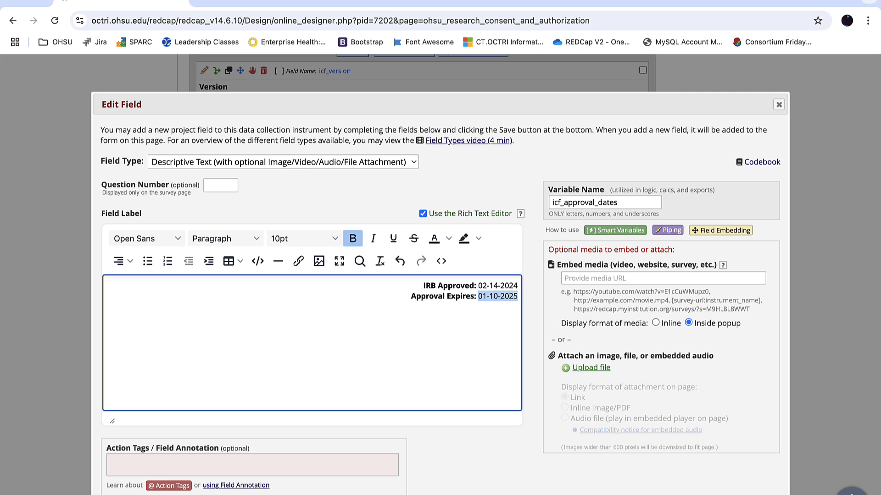
key(super+s)
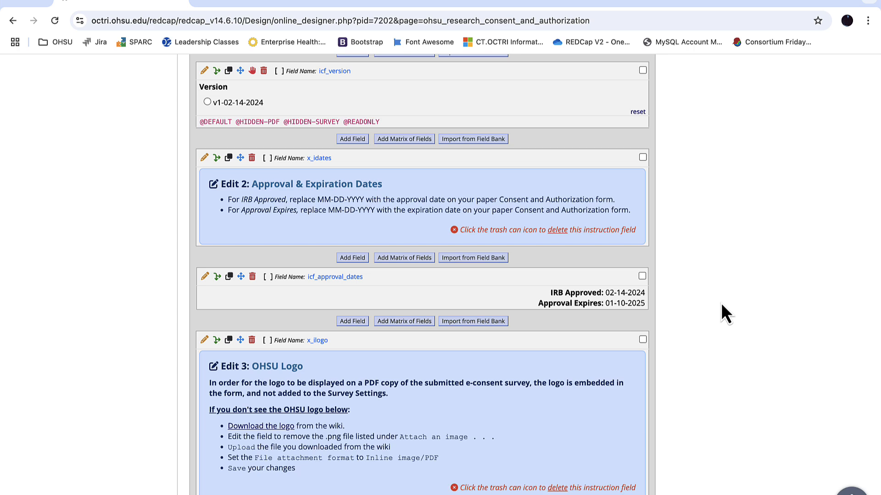
Delete the x_idates and x_ilogo instruction fields for Edit 2 and Edit 3
click(251, 158)
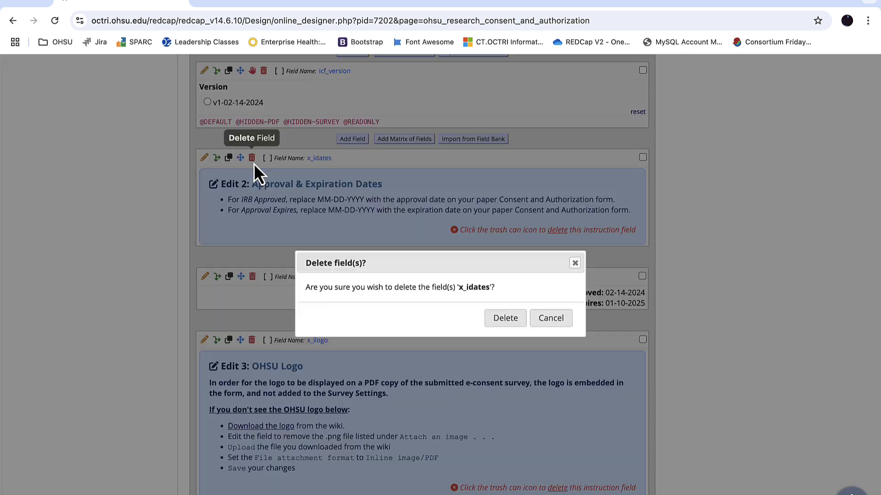
click(505, 318)
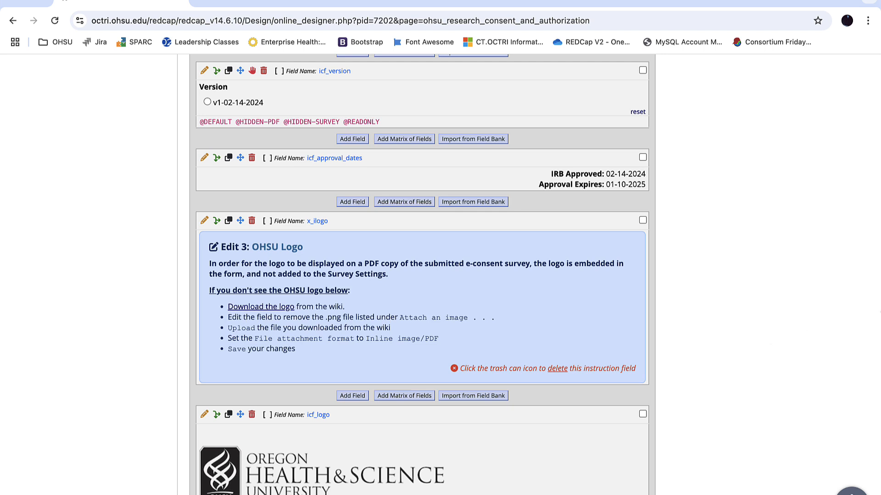
scroll(422, 275, down, 3)
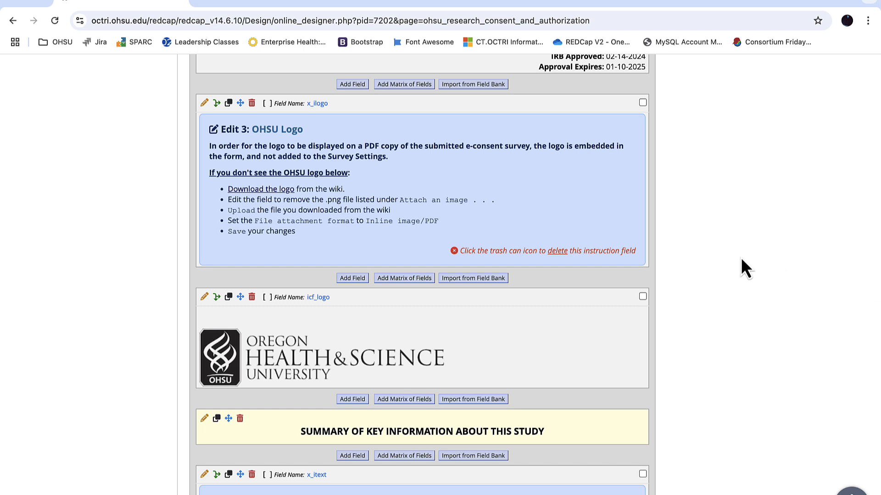
click(252, 105)
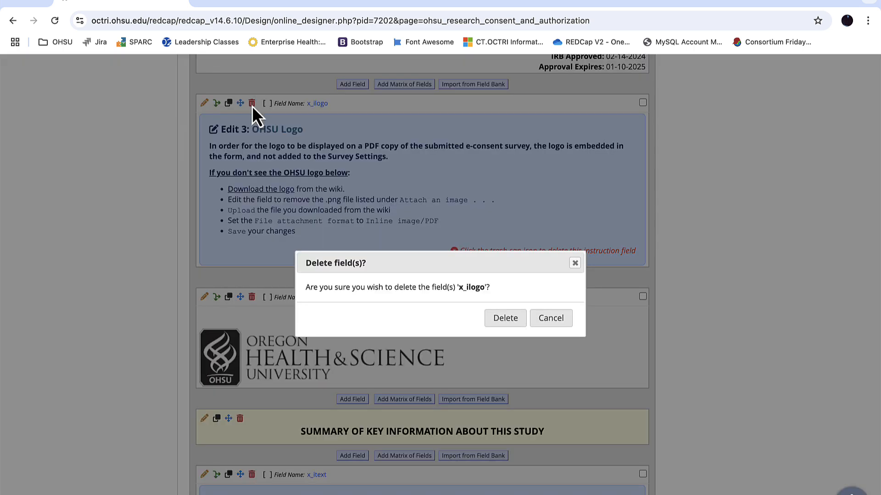
click(505, 316)
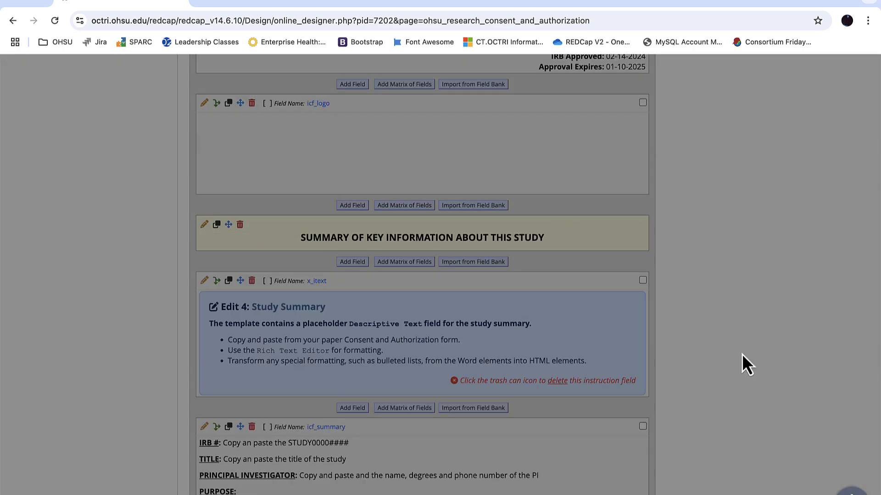
Open the icf_summary field below the Edit 4 study summary instructions for editing
scroll(422, 275, down, 5)
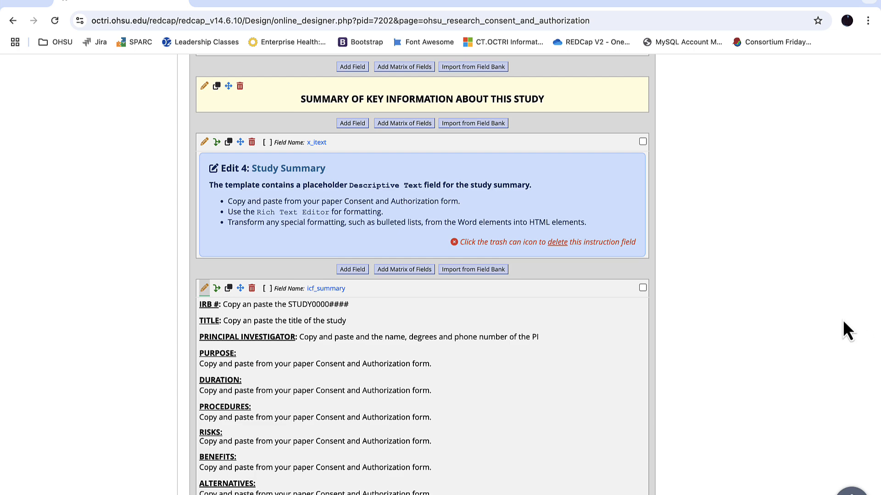
scroll(648, 298, down, 3)
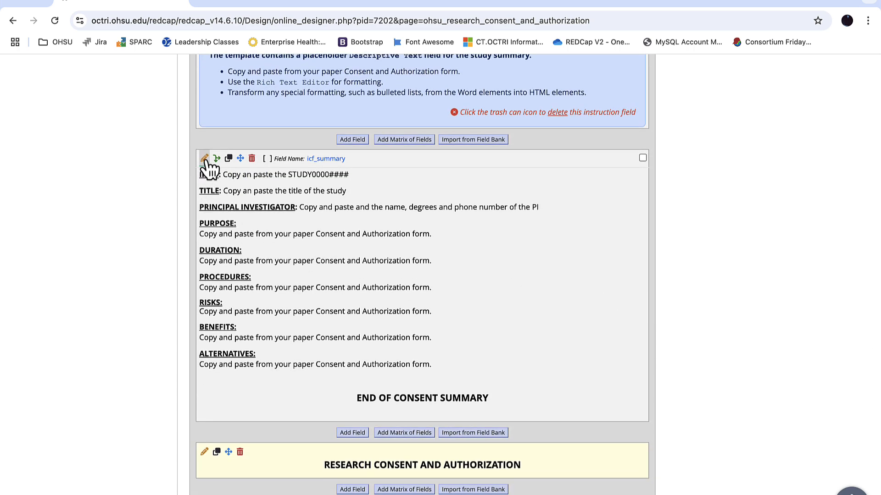
click(204, 159)
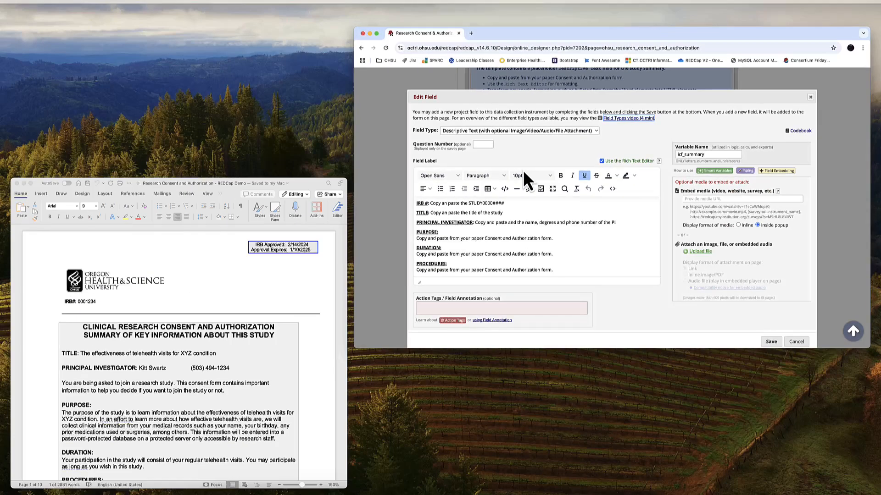
Copy the IRB number 0001234 from the Word consent form over the IRB # placeholder in icf_summary and remove its bold formatting
click(198, 306)
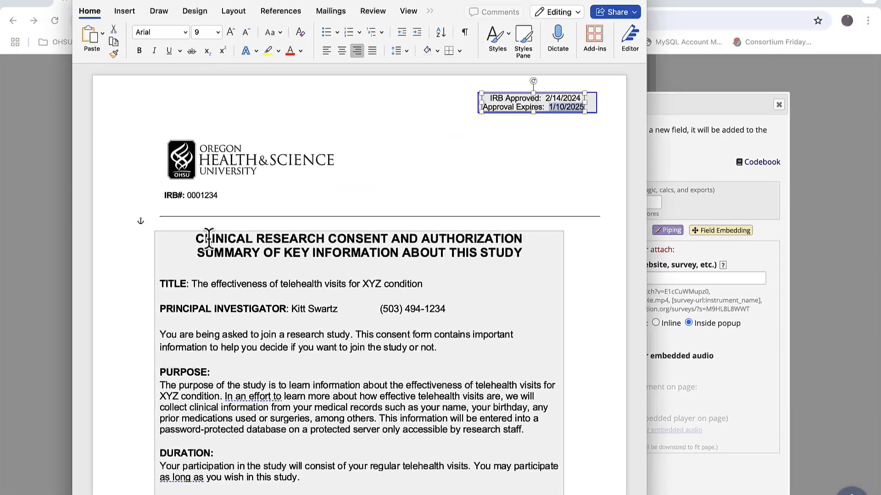
double_click(199, 195)
key(ctrl+c)
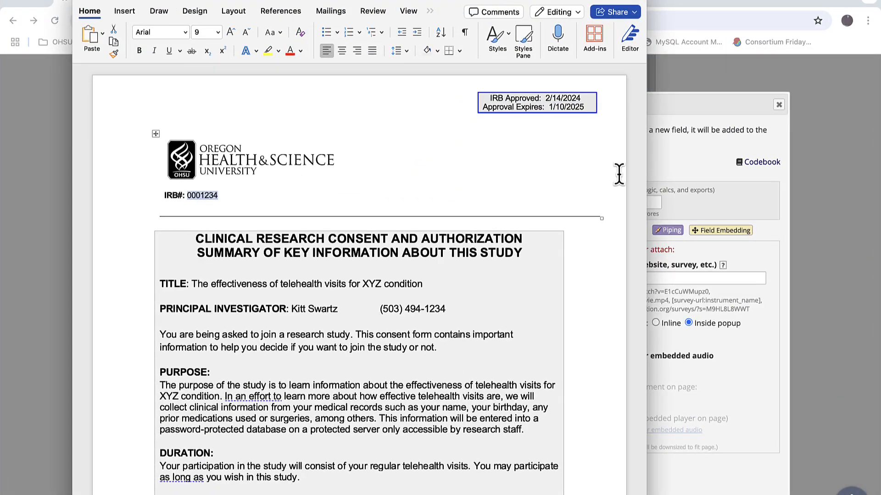
click(690, 181)
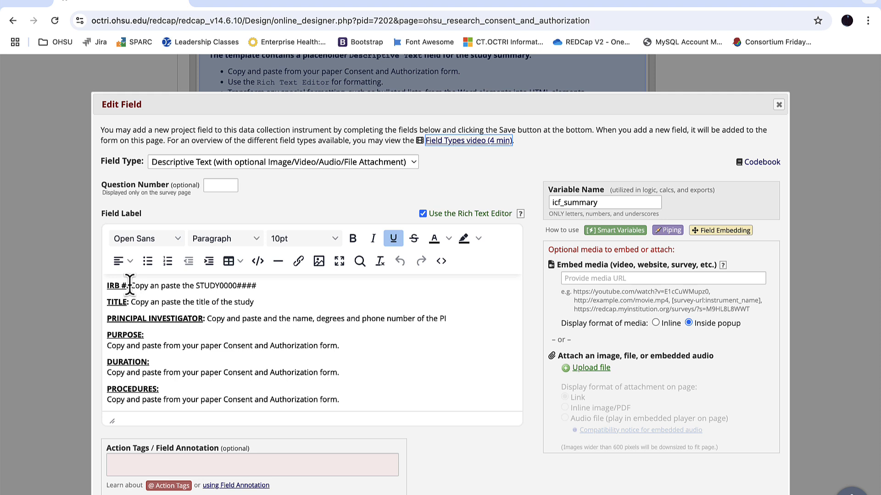
drag(130, 286, 264, 287)
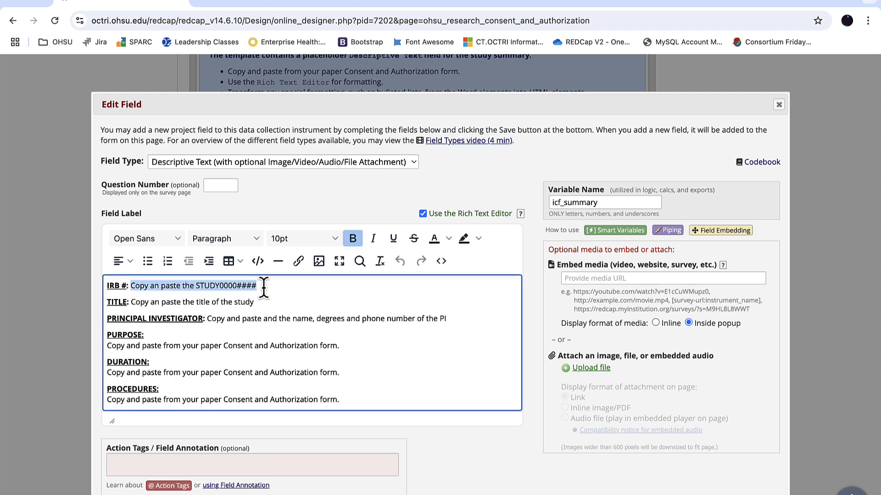
key(ctrl+v)
double_click(143, 286)
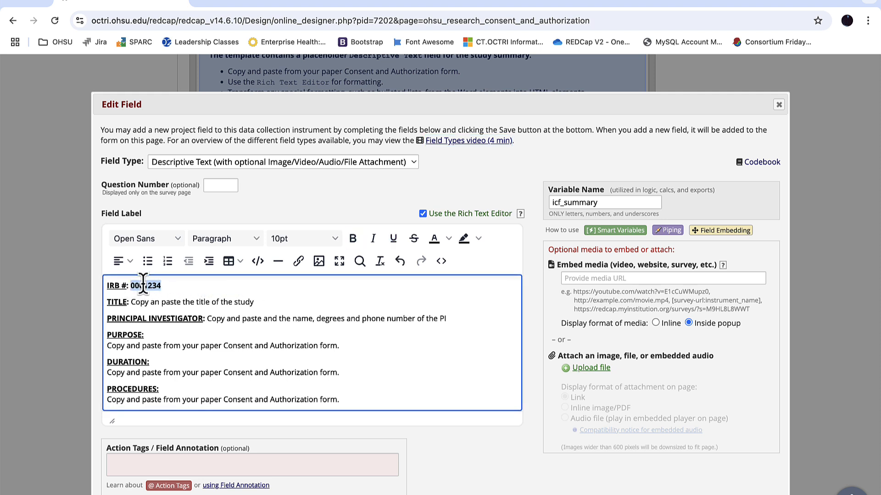
key(ctrl+b)
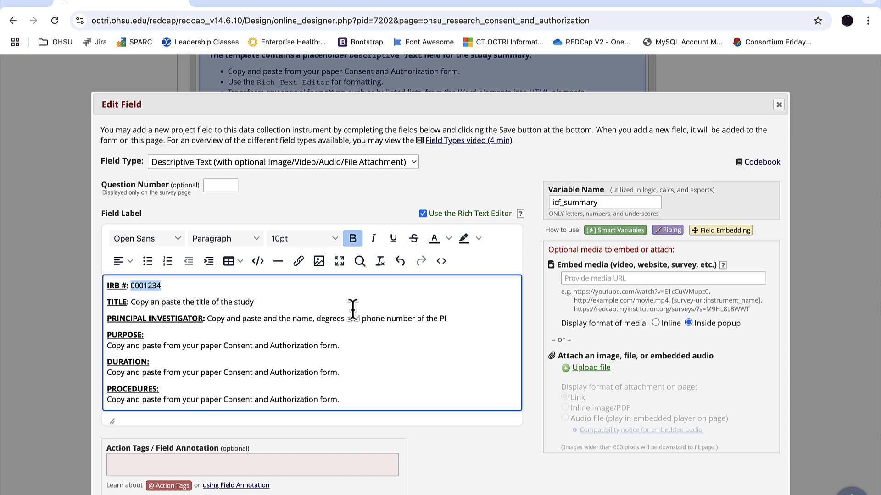
Replace the TITLE placeholder in icf_summary with "The effectiveness of telehealth visits for XYZ condition" copied from the Word document, without bold
key(ctrl+Up)
click(211, 285)
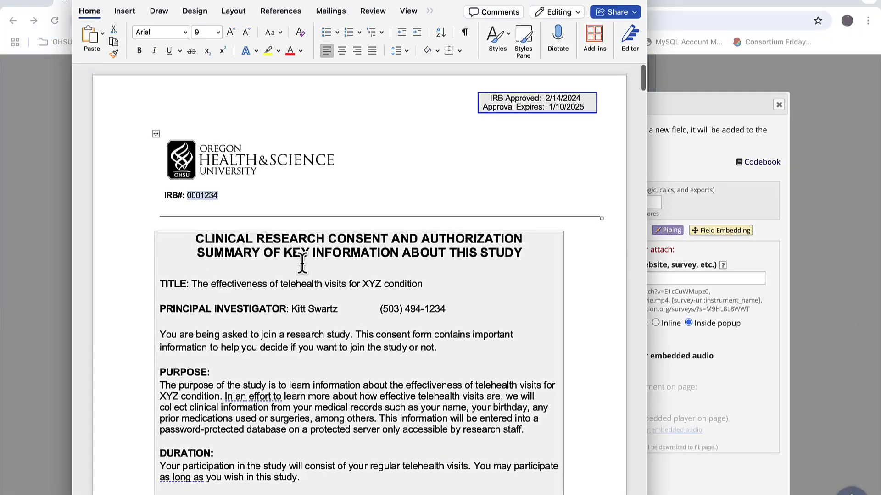
scroll(302, 264, down, 2)
drag(191, 241, 410, 248)
key(ctrl+c)
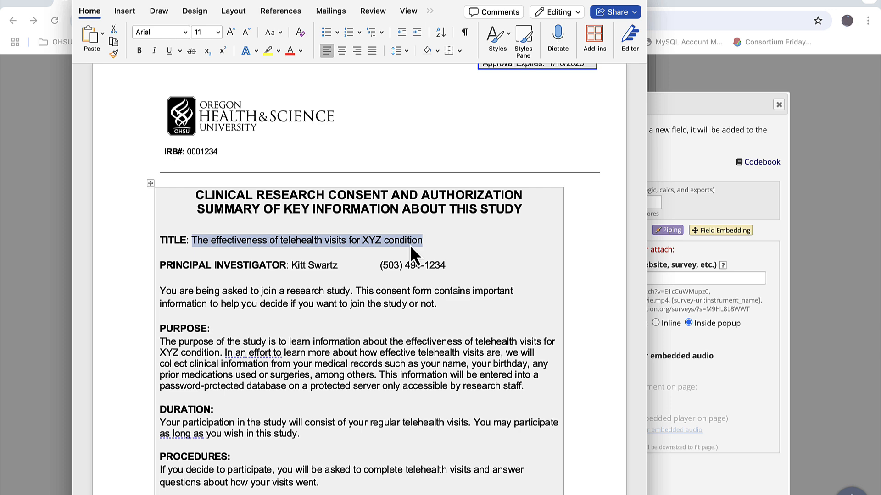
click(664, 158)
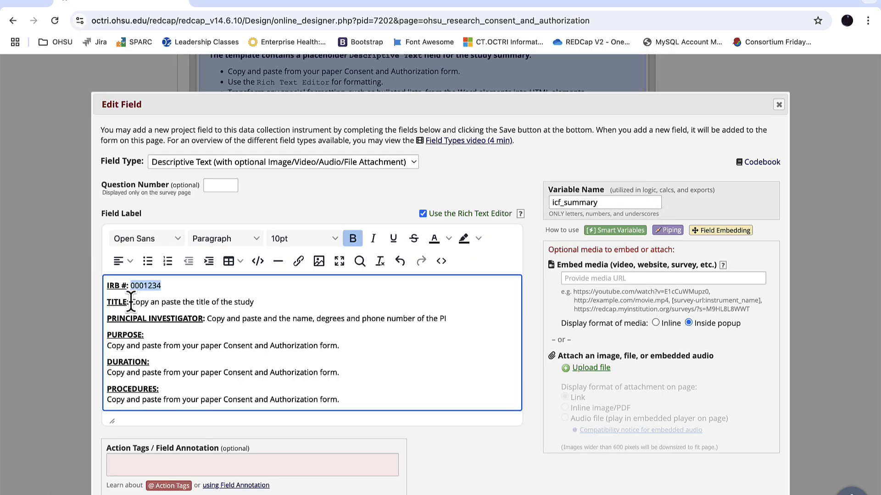
drag(131, 302, 254, 303)
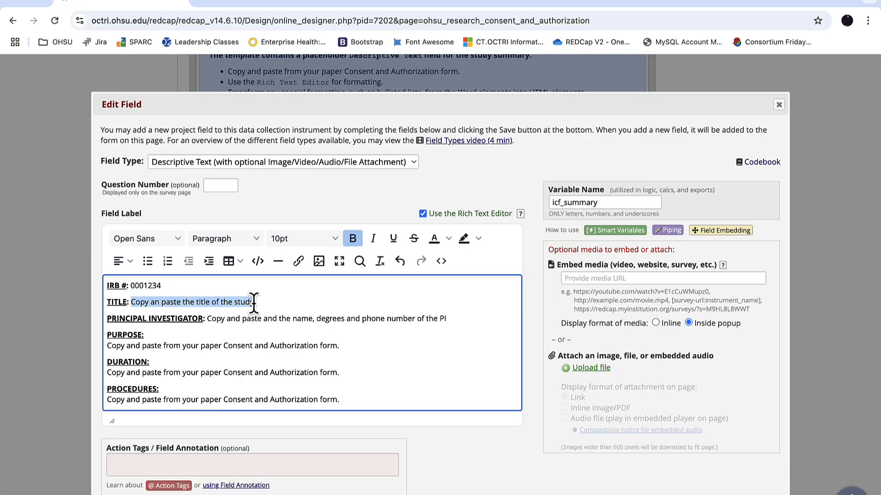
key(ctrl+v)
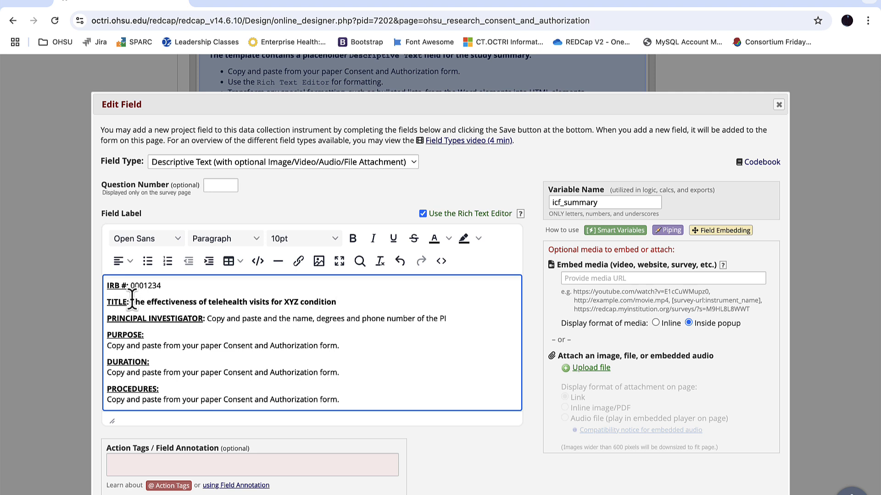
drag(131, 300, 352, 301)
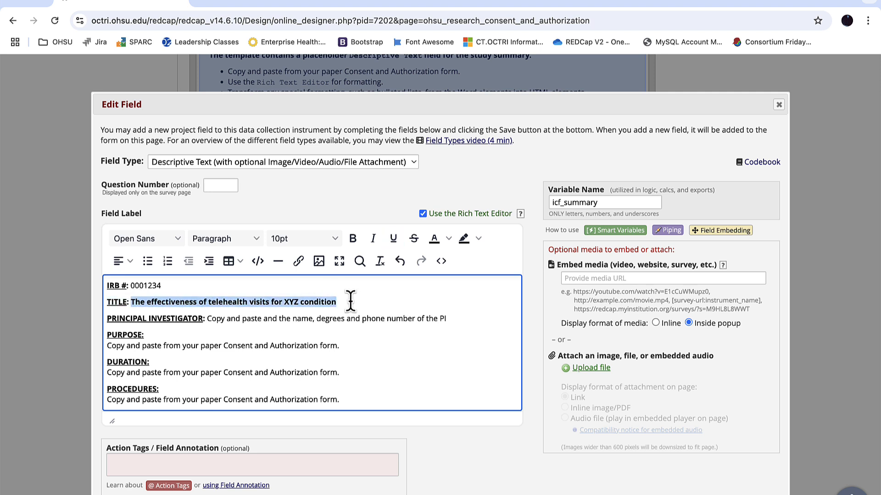
key(ctrl+b)
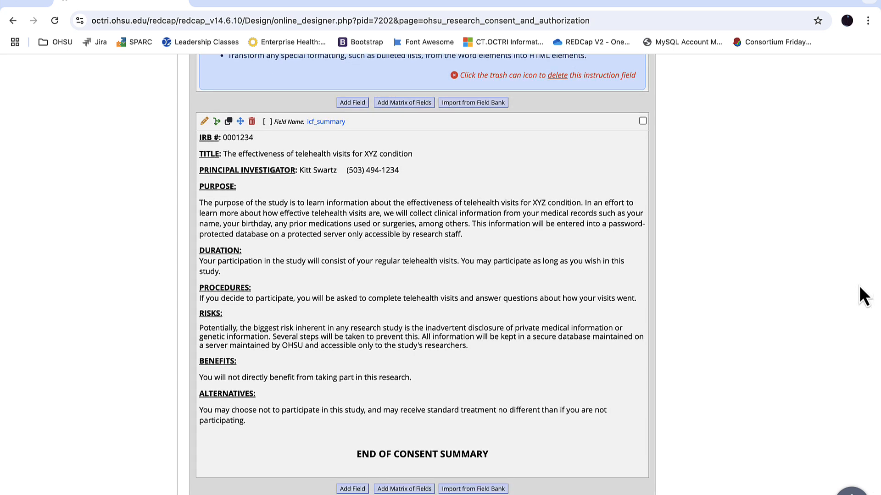
Delete the x_itext instruction field for Edit 4: Study Summary
scroll(859, 286, up, 4)
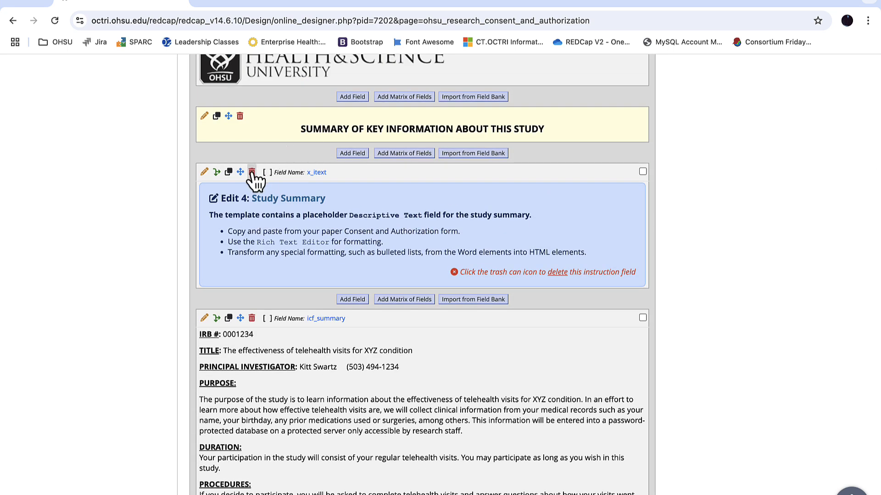
click(251, 172)
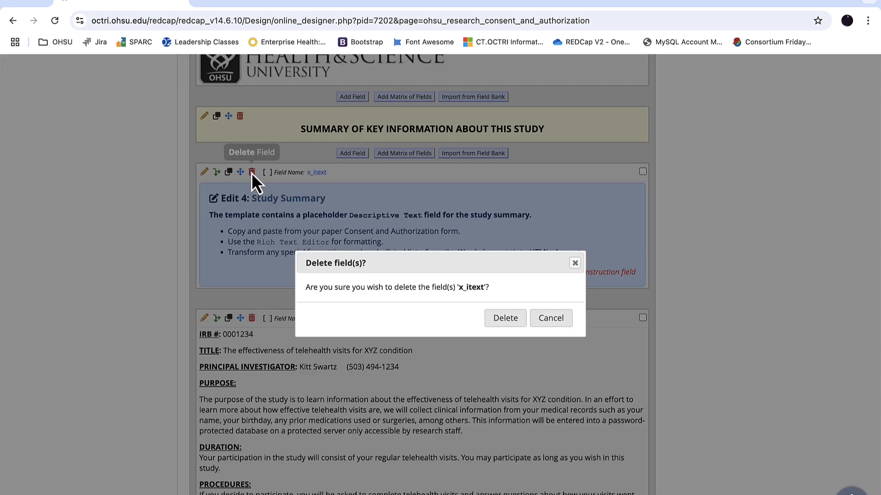
click(513, 325)
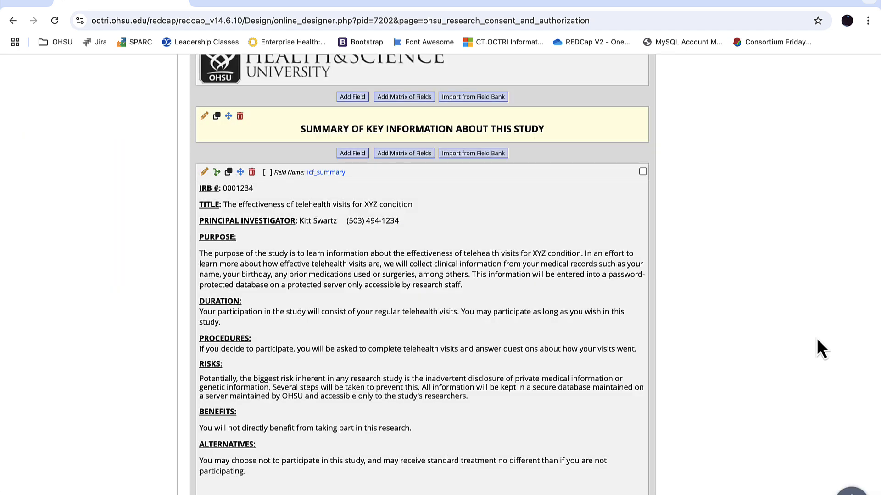
Edit the icf_into field, replacing its TITLE placeholder with "The effectiveness of telehealth visits for XYZ condition" from the Word form, without bold
scroll(806, 313, down, 12)
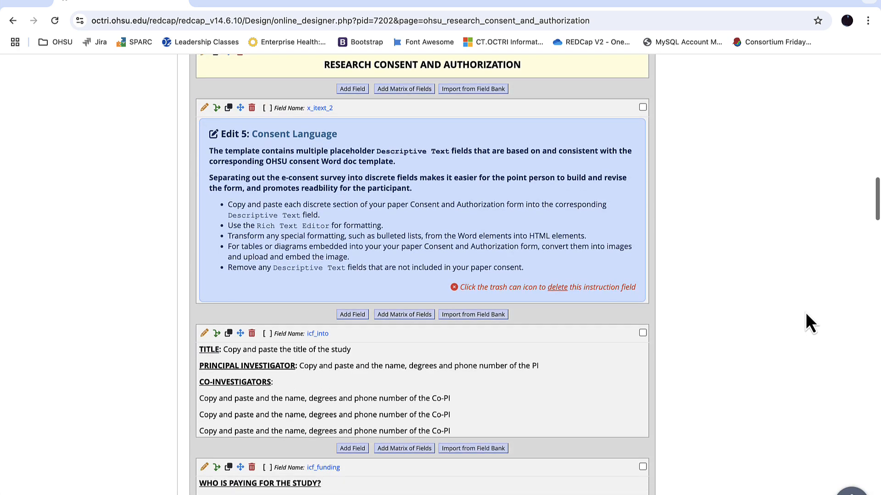
scroll(805, 312, down, 2)
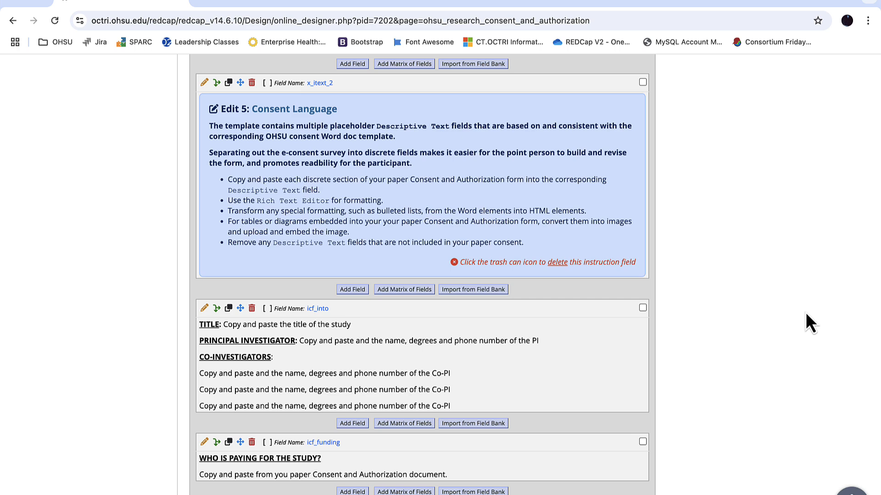
scroll(766, 315, down, 5)
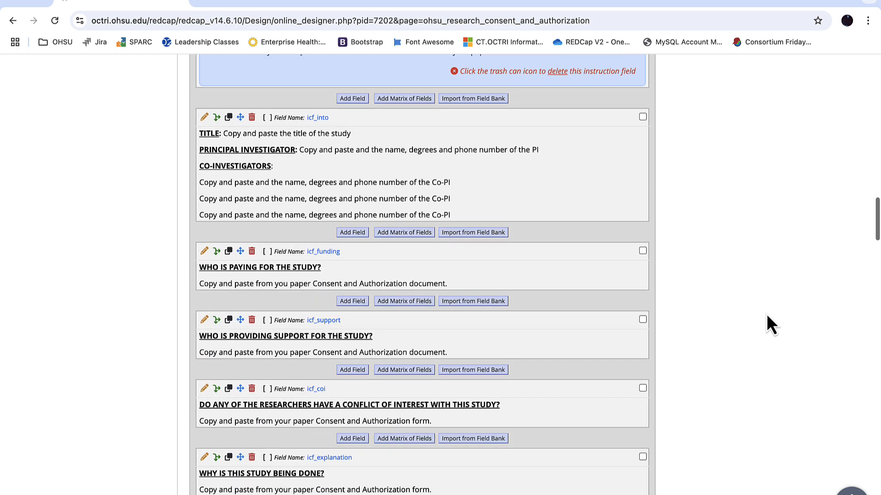
click(205, 118)
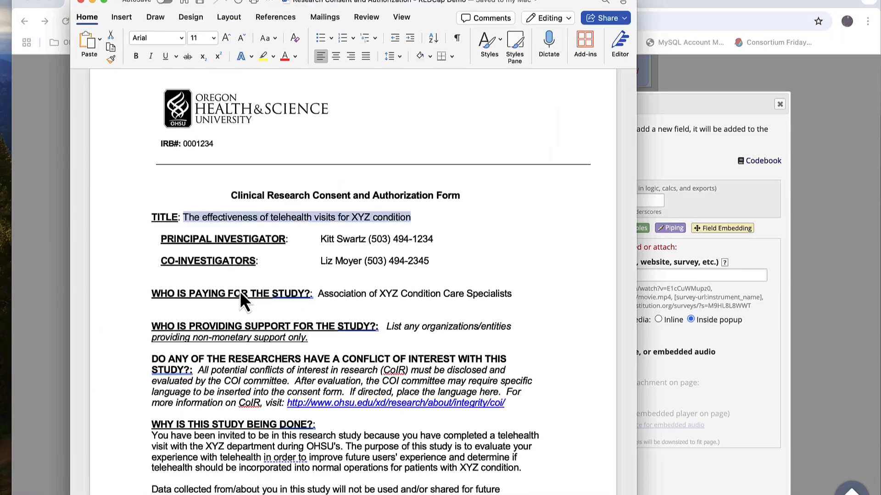
drag(417, 213, 187, 214)
key(ctrl+c)
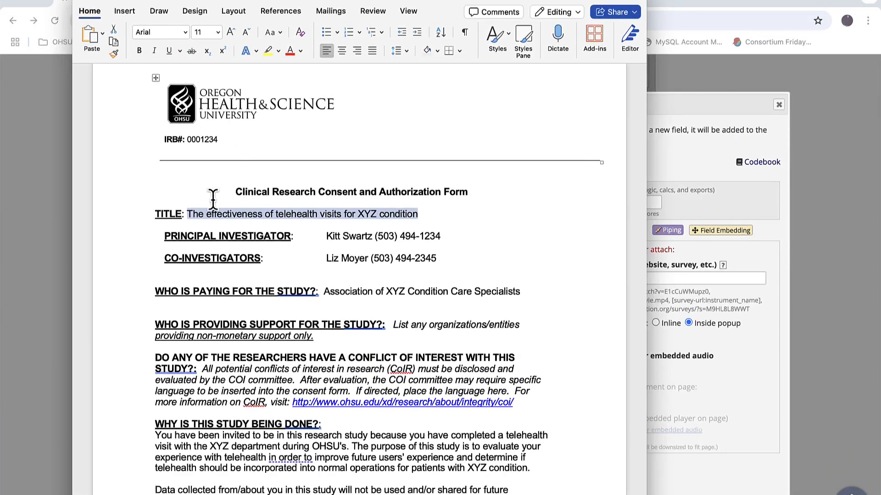
click(663, 164)
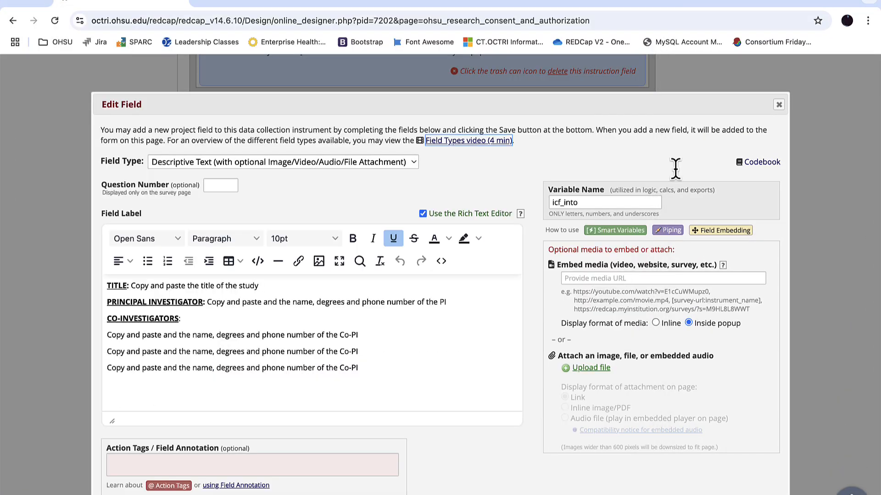
click(131, 286)
drag(130, 285, 266, 285)
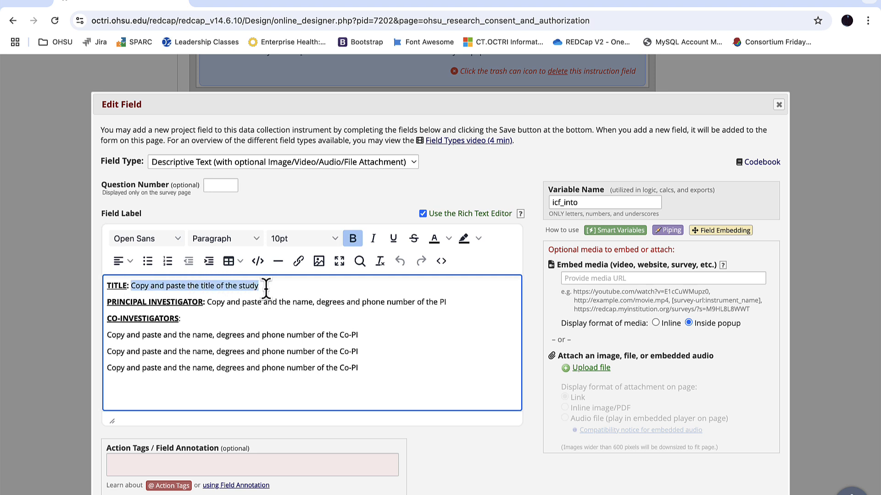
key(ctrl+v)
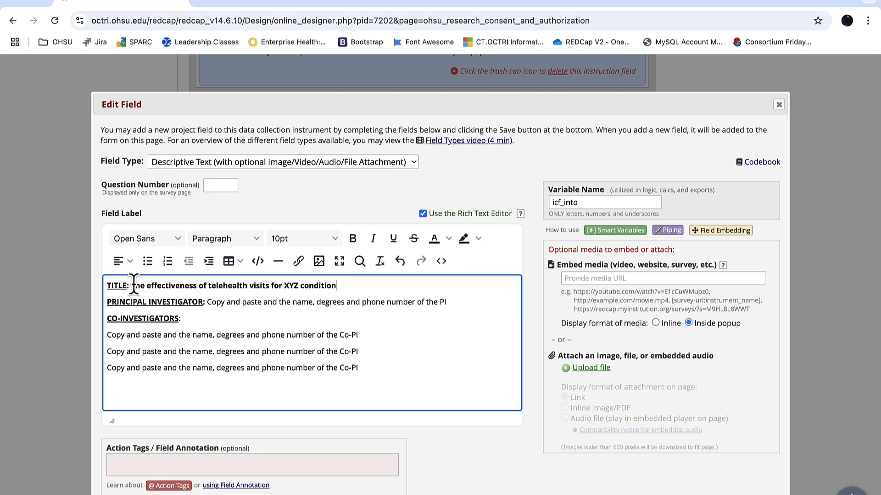
drag(131, 285, 338, 287)
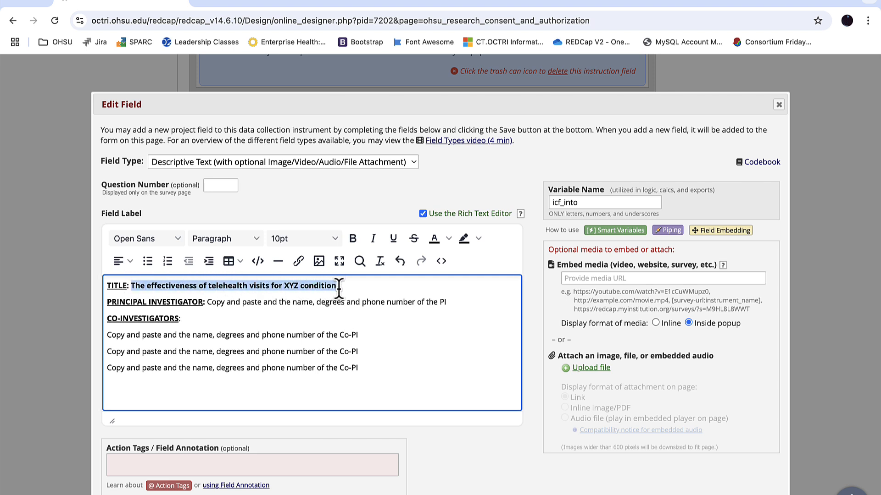
key(ctrl+b)
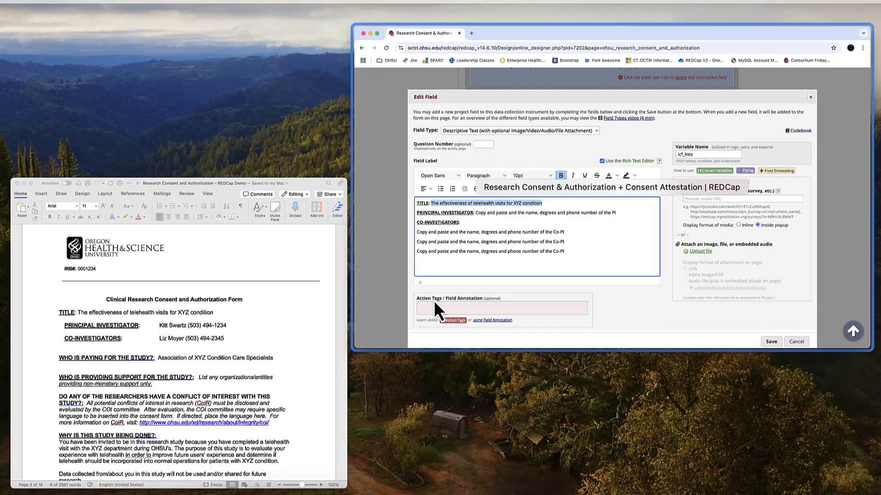
Copy the principal investigator's name and phone number from the Word form over the PRINCIPAL INVESTIGATOR placeholder in icf_into, without bold
click(152, 332)
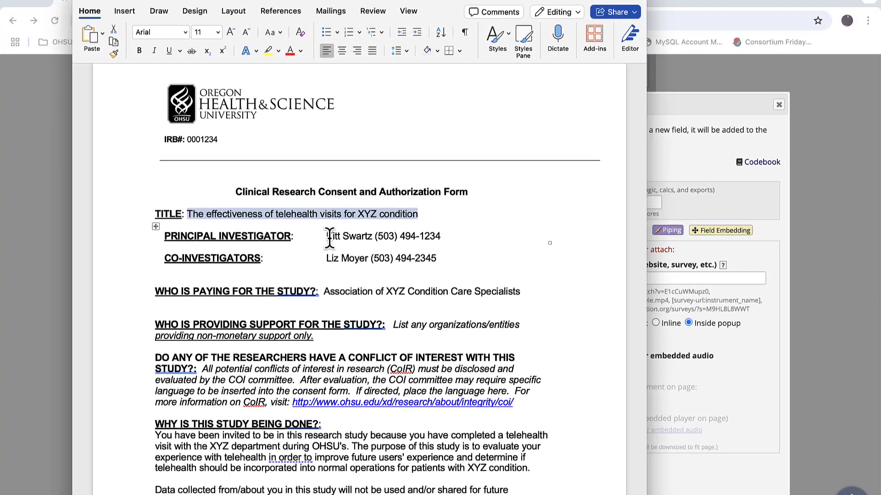
drag(327, 238, 441, 238)
key(ctrl+c)
click(664, 176)
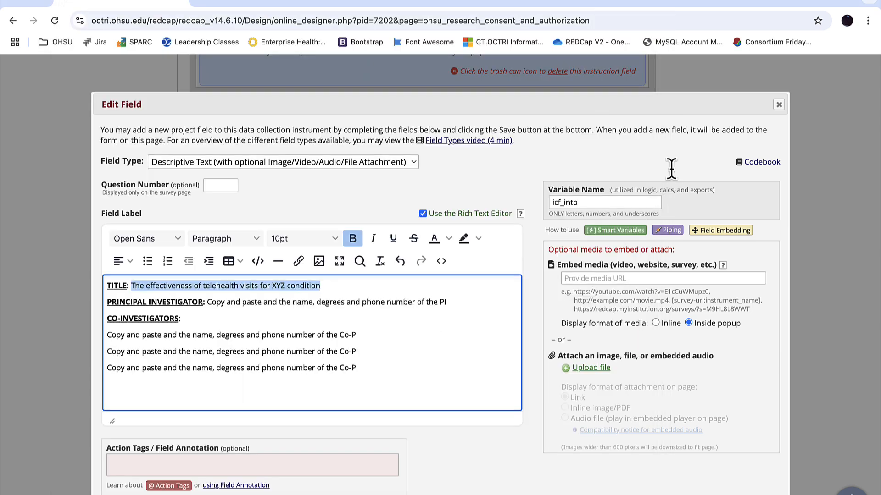
drag(207, 302, 439, 311)
key(ctrl+v)
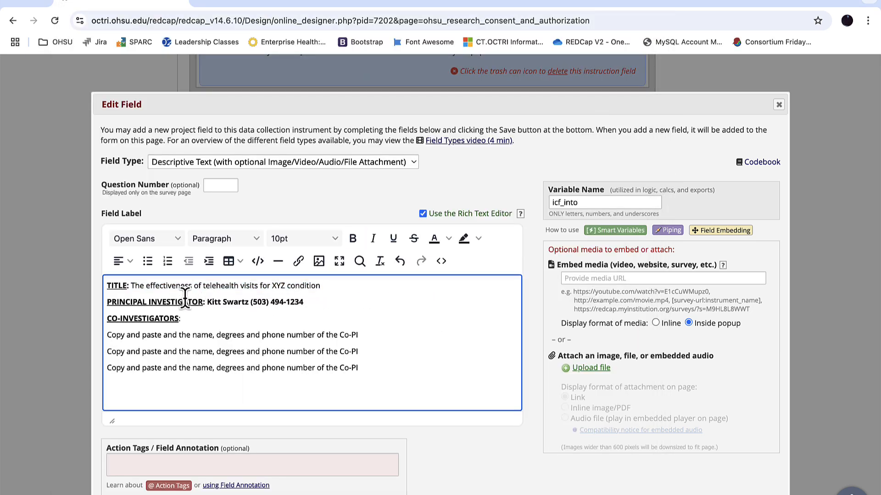
drag(207, 302, 308, 306)
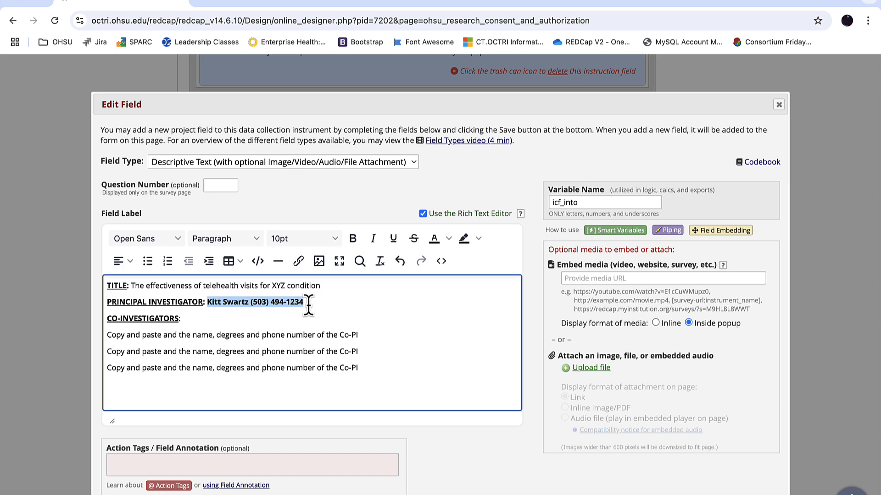
key(ctrl+b)
Copy the co-investigator's name and phone number from the Word form and paste them after the CO-INVESTIGATORS label in icf_into
key(ctrl+Up)
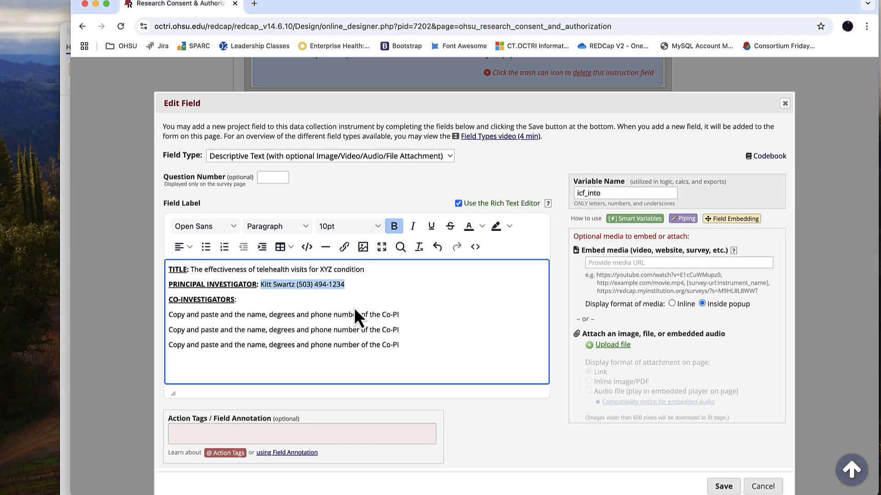
click(232, 299)
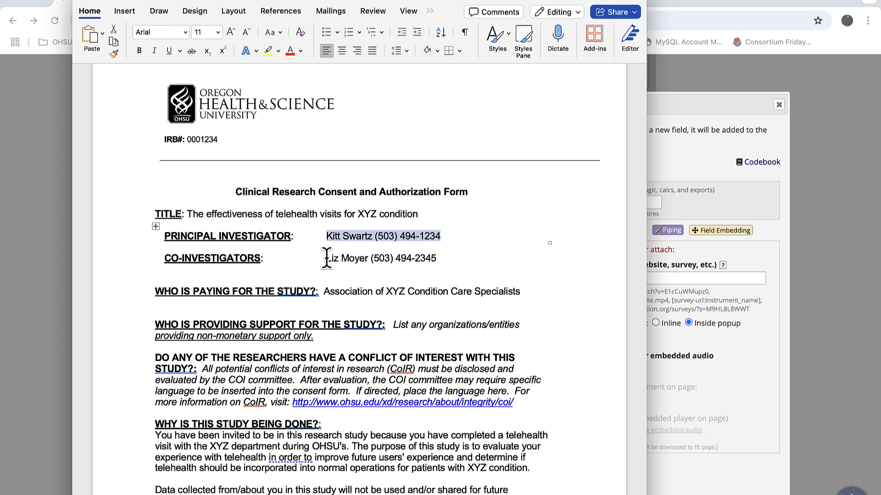
drag(325, 259, 425, 264)
key(ctrl+c)
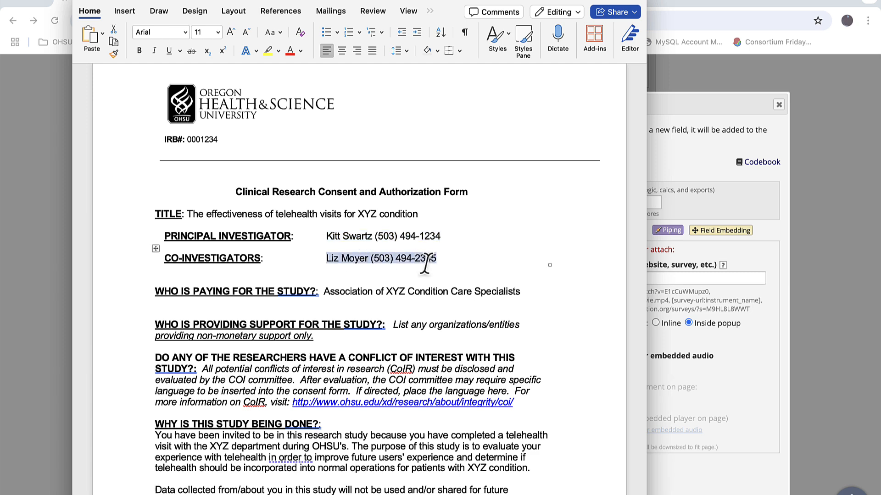
click(658, 165)
click(248, 321)
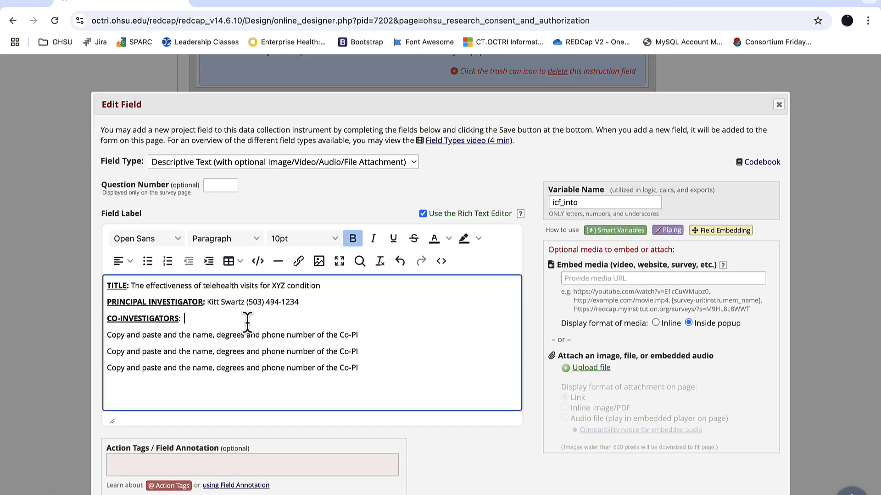
key(ctrl+v)
Remove the three leftover Co-PI placeholder lines from the icf_into field and save it
key(shift+Down)
key(shift+Down)
key(shift+Down)
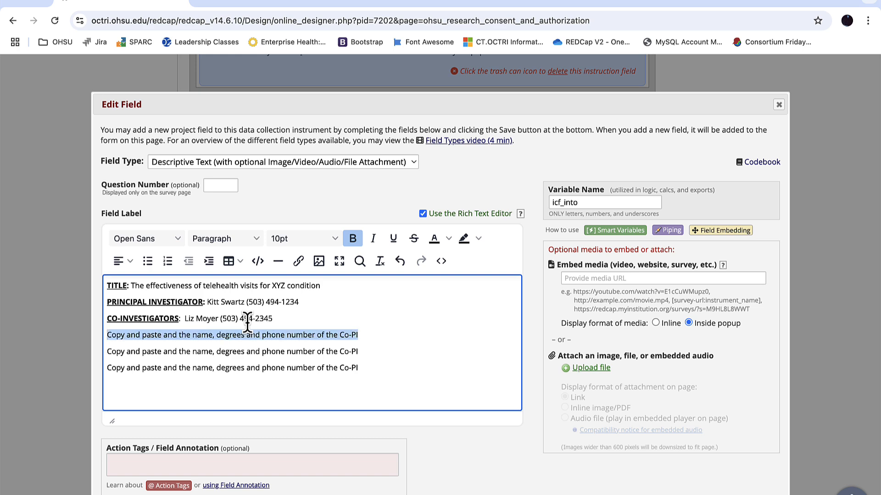
key(BackSpace)
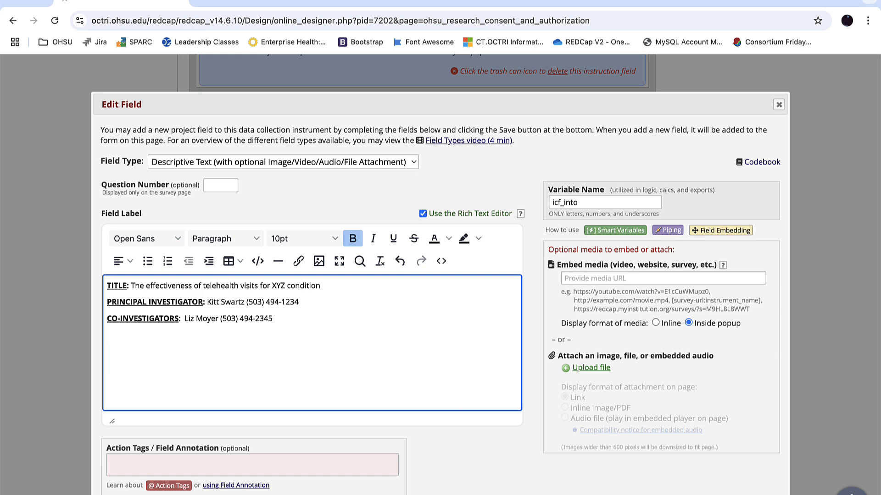
click(698, 478)
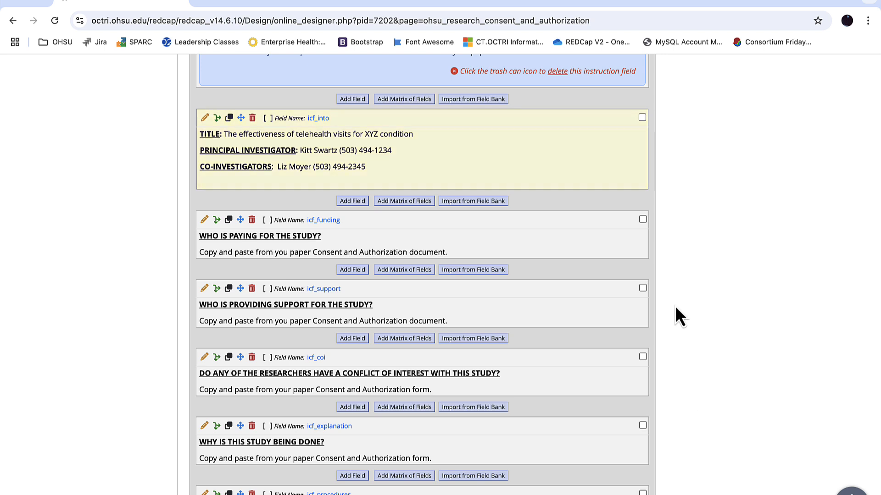
Replace the icf_funding placeholder with "Association of XYZ Condition Care Specialists" from the Word form, without bold, and save the field
scroll(675, 306, down, 1)
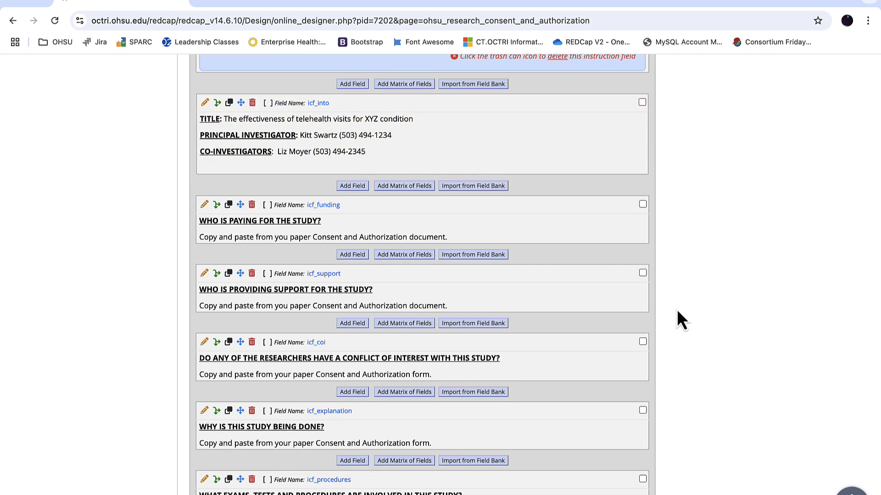
click(205, 205)
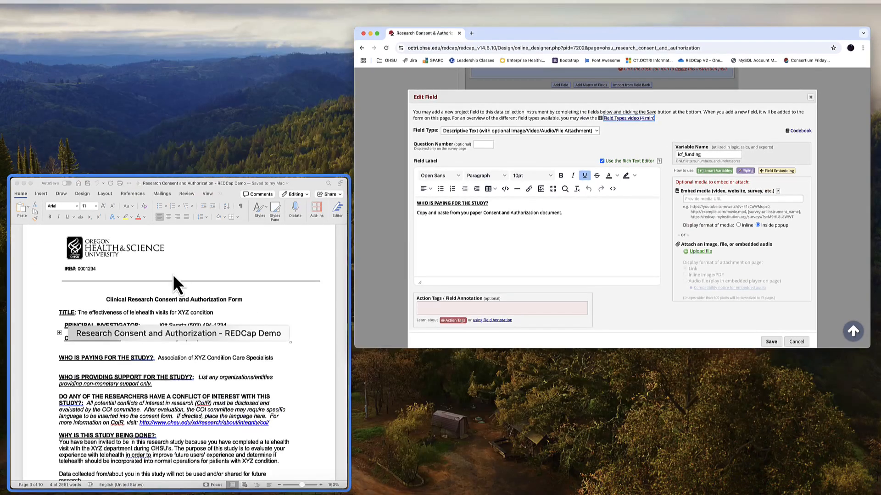
scroll(161, 330, down, 2)
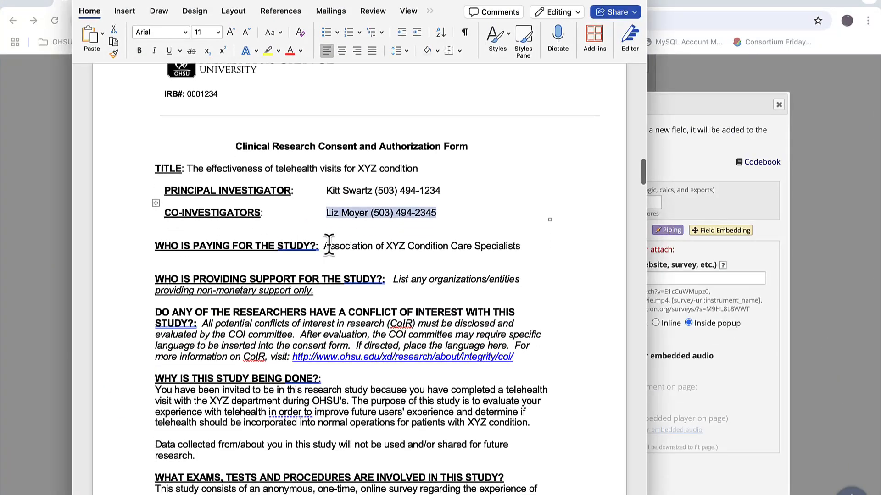
drag(324, 246, 496, 252)
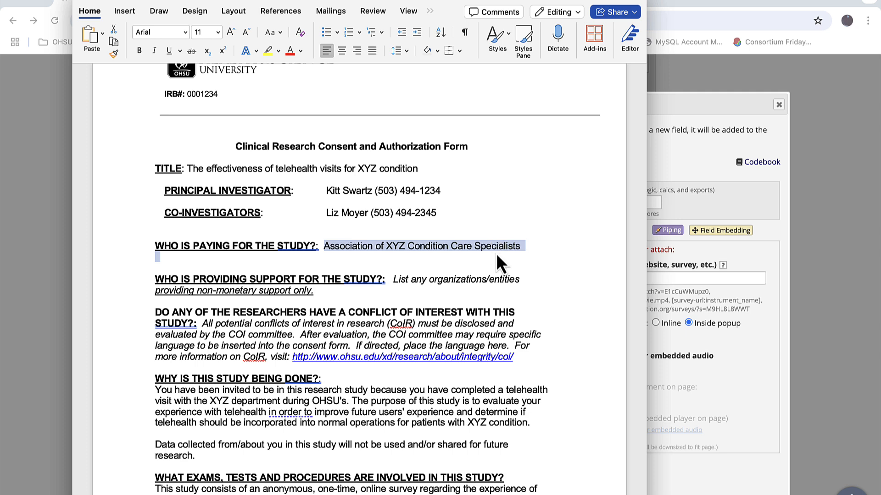
click(681, 168)
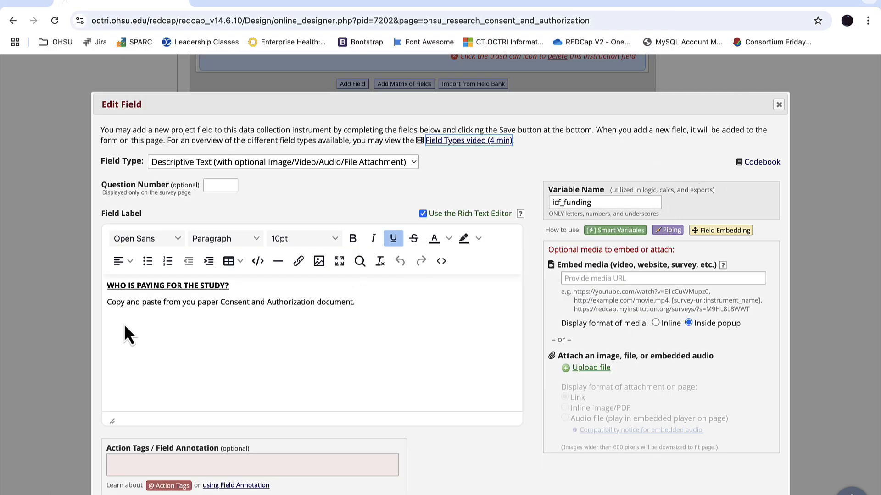
drag(107, 302, 442, 321)
key(super+v)
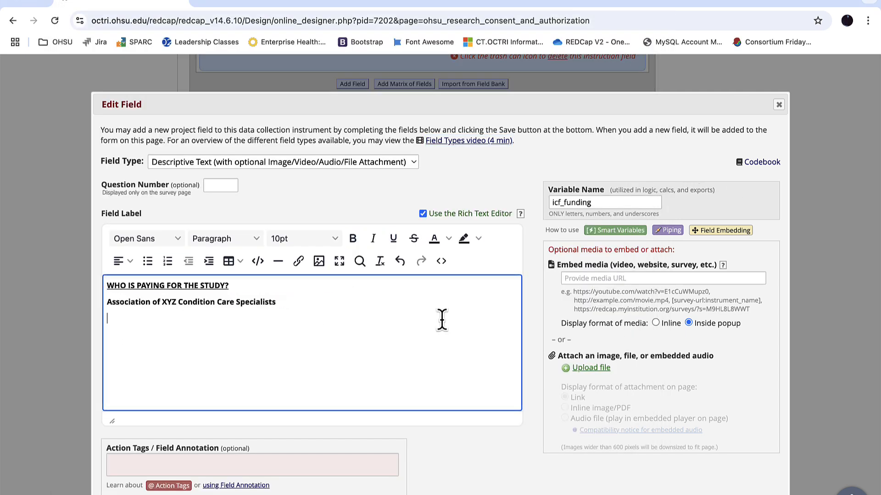
drag(106, 301, 328, 308)
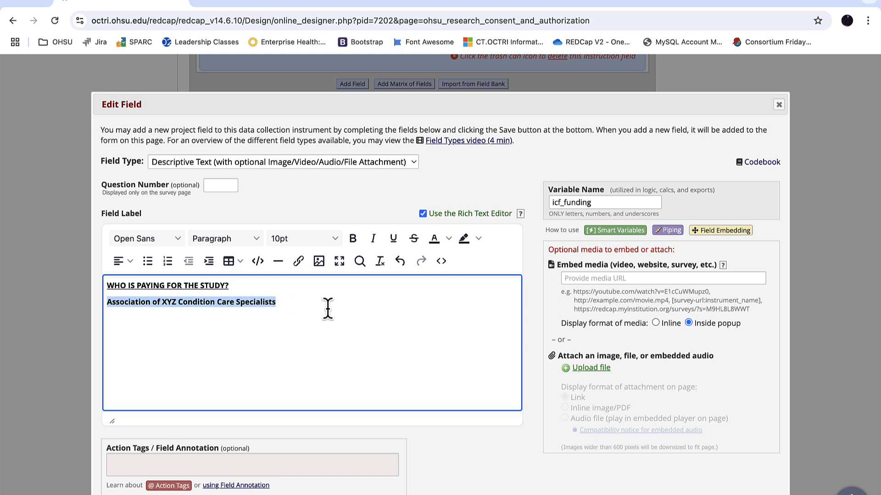
key(super+b)
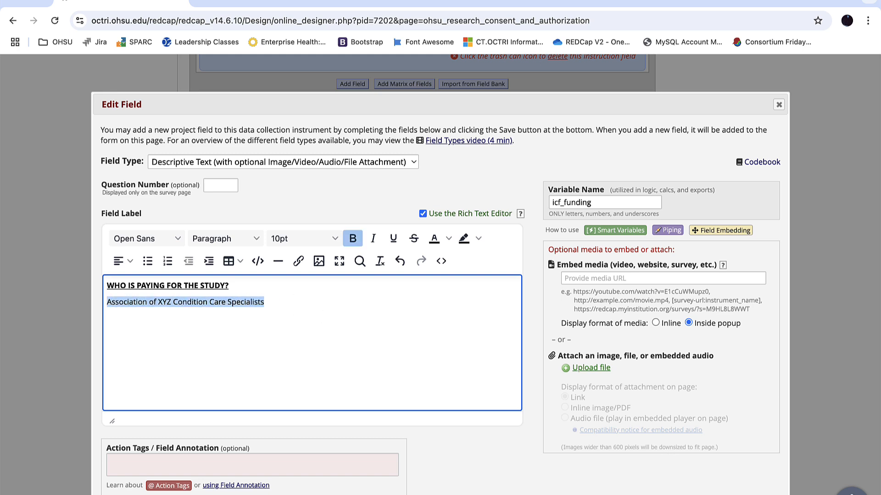
key(super+s)
Check the study support section in the Word form and delete the icf_support field from the template
scroll(739, 260, down, 5)
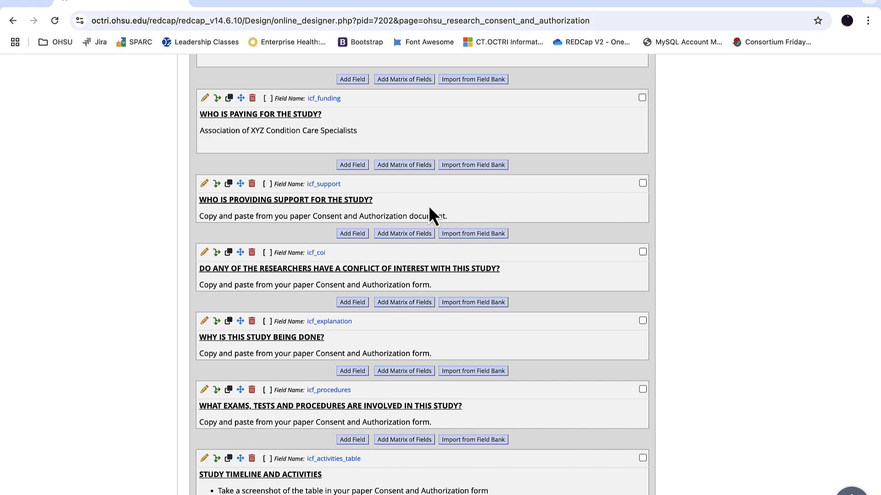
key(ctrl+Up)
click(235, 256)
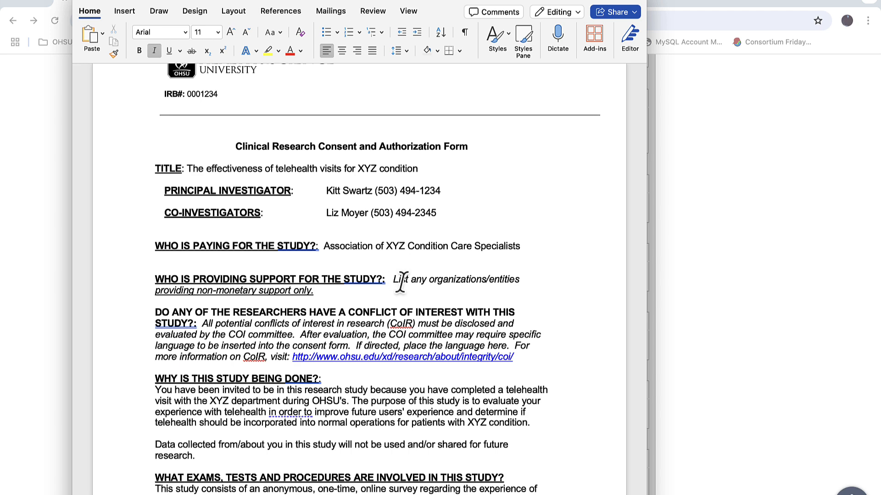
click(715, 233)
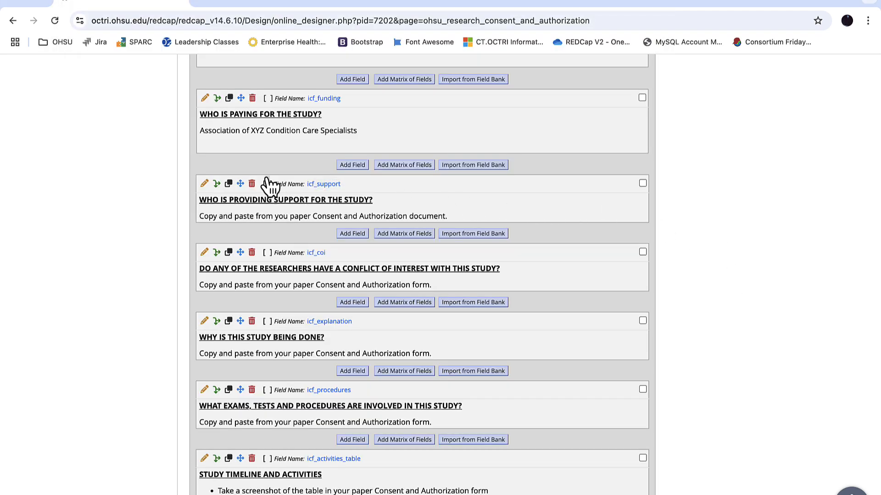
click(251, 184)
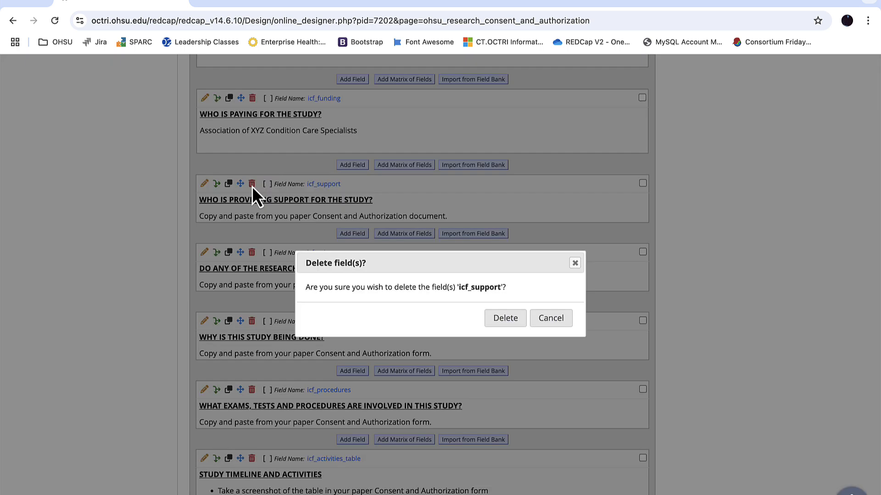
click(504, 316)
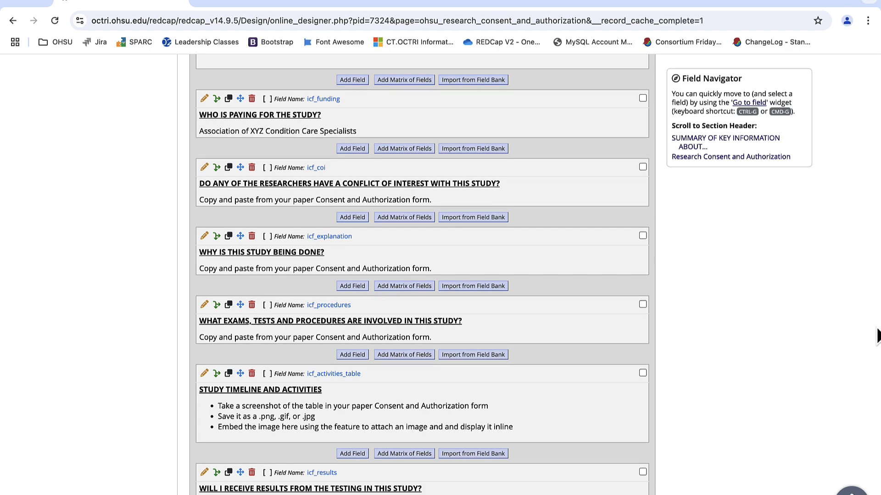
Attach "Screenshot 2025-01-28 at 10.20.35 AM.png" to the icf_activities_table field, display it as an inline image, and save the field
scroll(877, 336, down, 4)
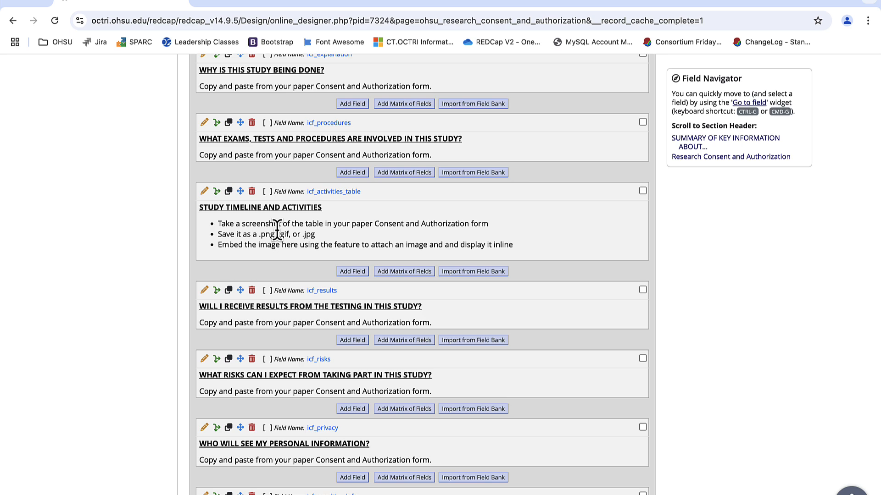
click(204, 192)
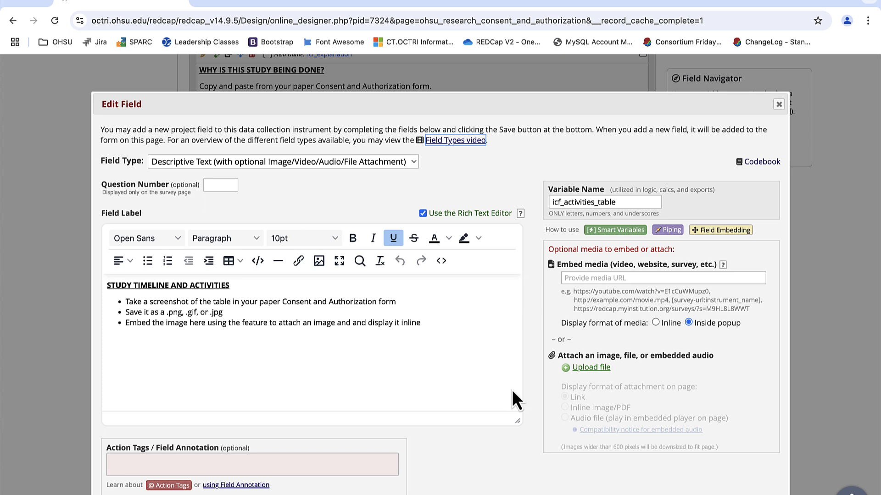
click(590, 368)
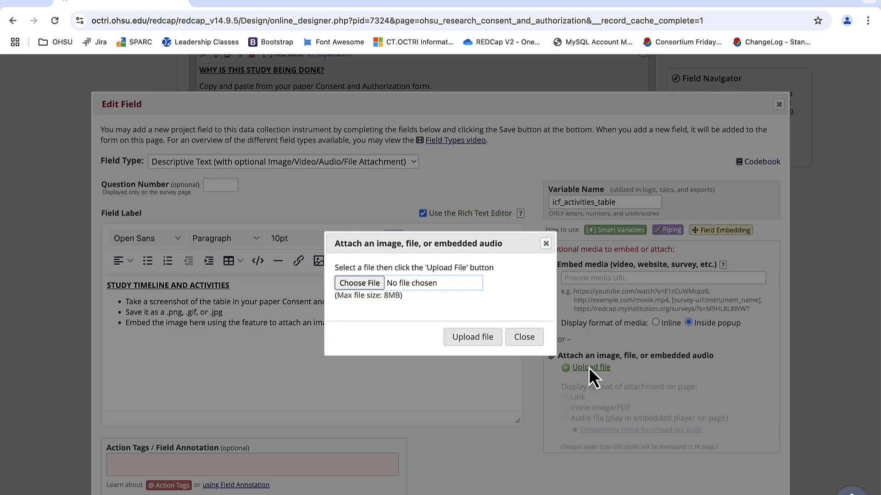
click(357, 282)
double_click(336, 191)
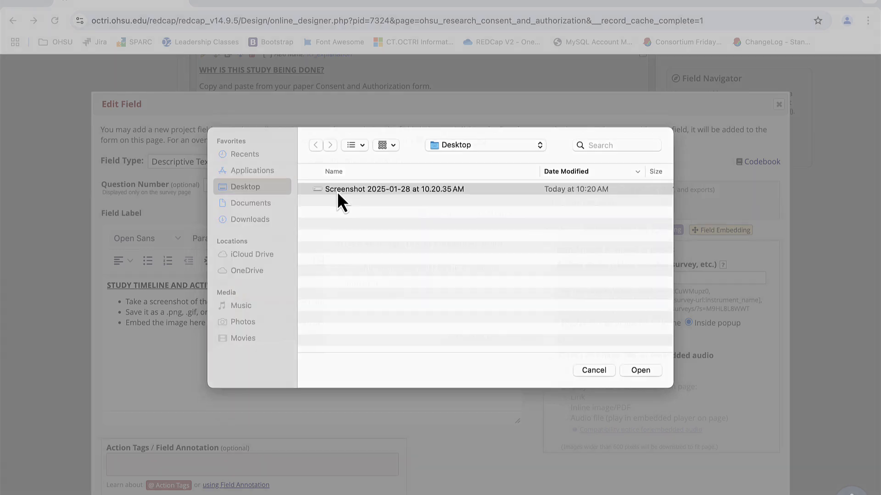
click(472, 337)
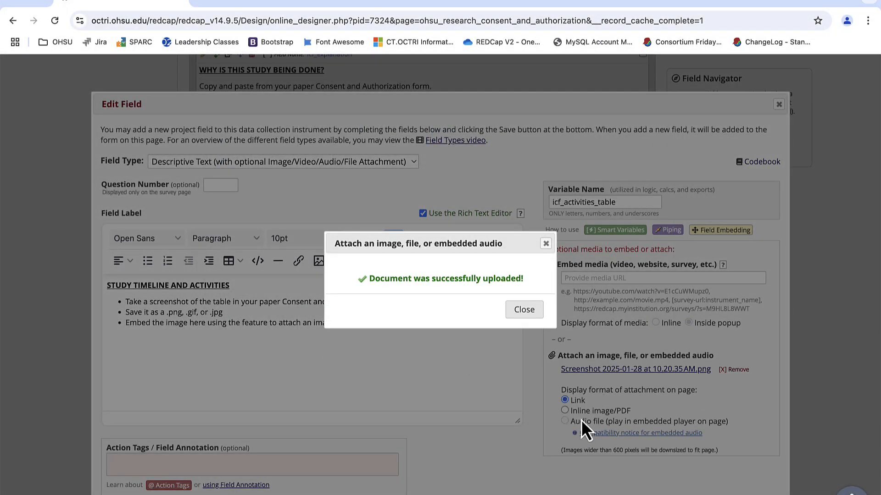
click(528, 311)
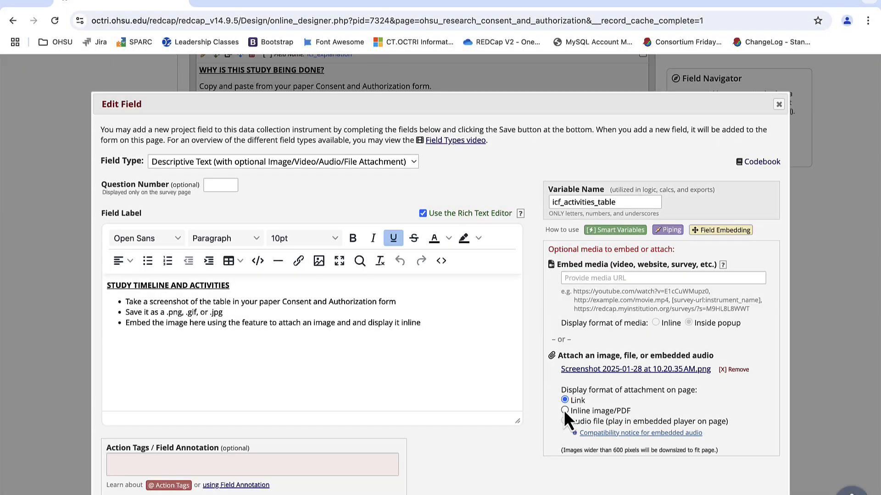
click(710, 494)
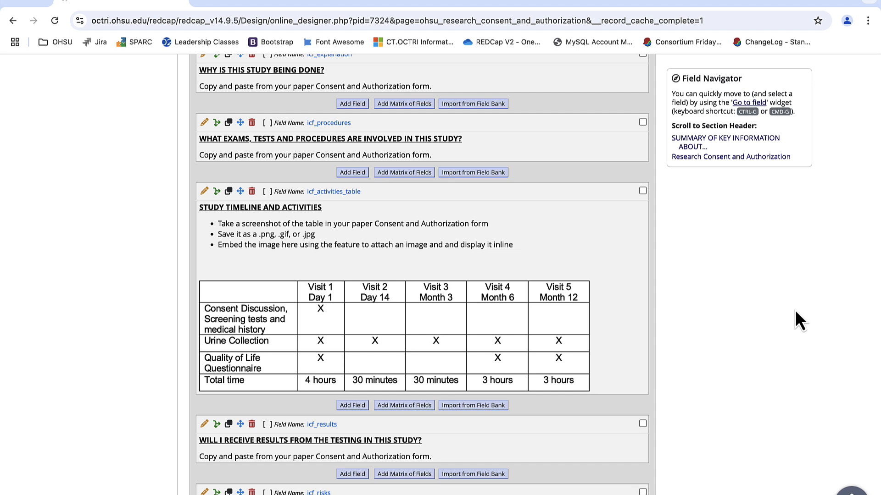
Delete the x_iconsent instruction field for Edit 6: Consent Decision
scroll(794, 310, up, 1)
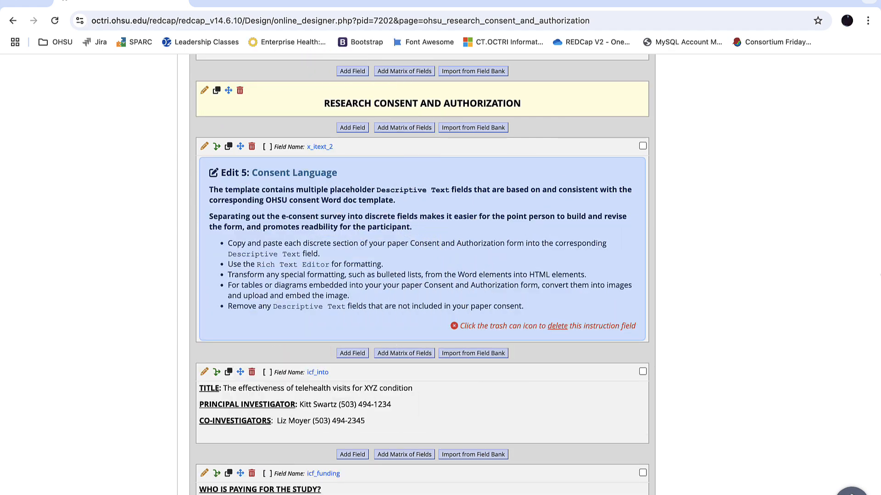
scroll(422, 275, down, 11)
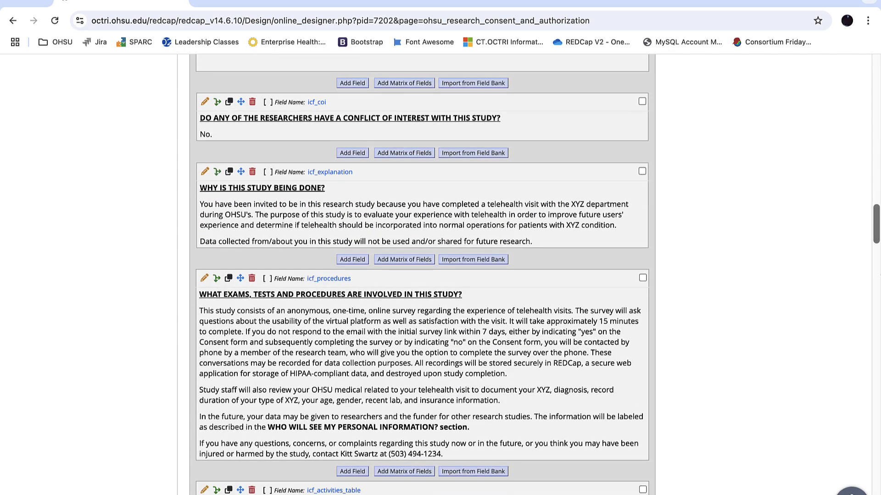
scroll(370, 456, down, 20)
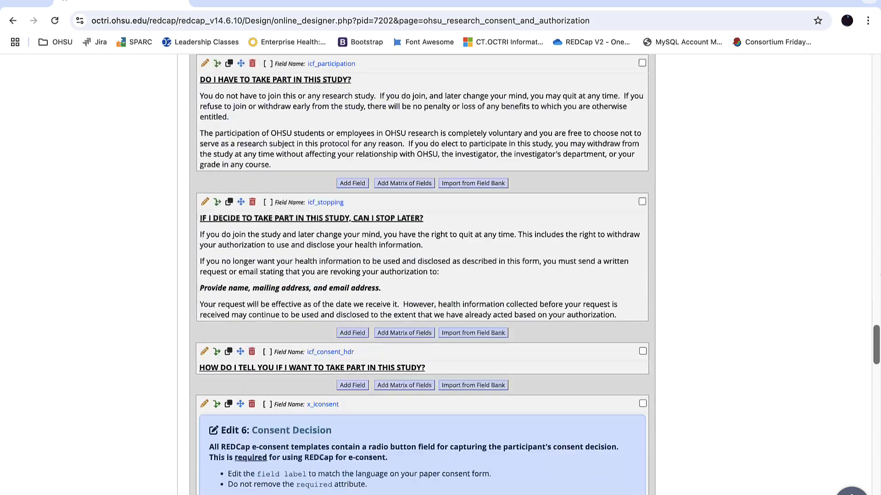
scroll(370, 456, down, 8)
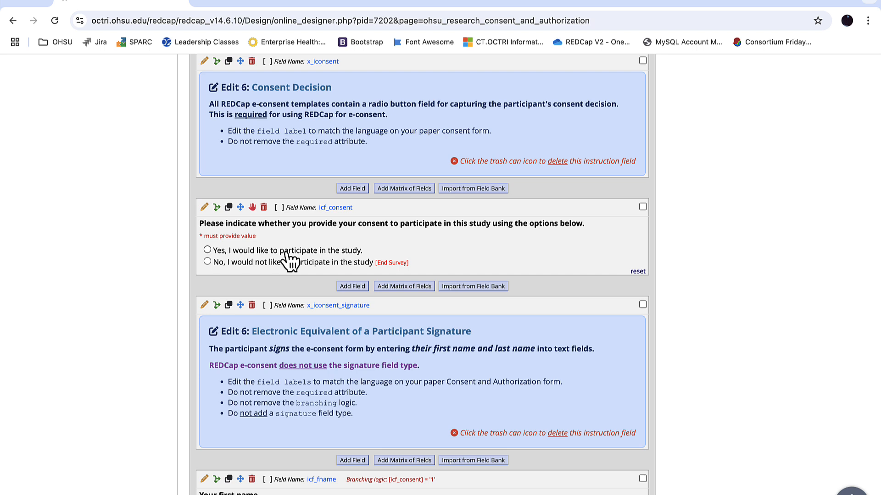
click(252, 62)
click(503, 317)
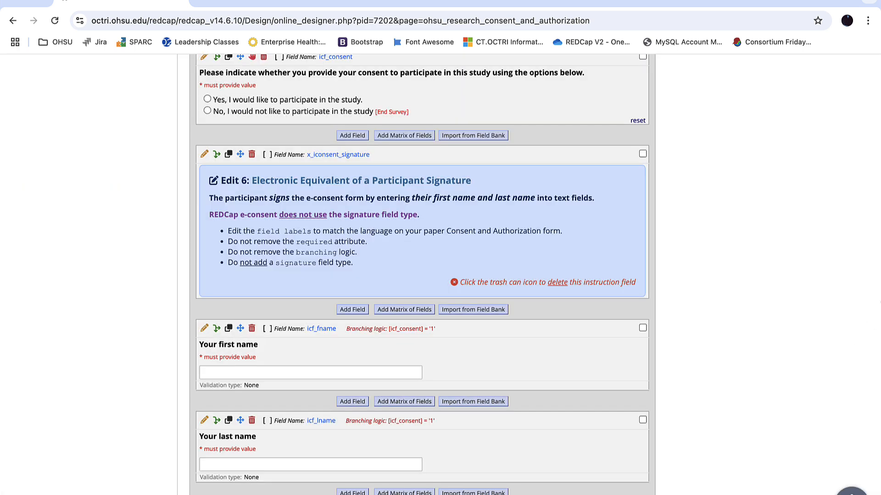
Delete the x_iconsent_signature instruction field about the electronic equivalent of a participant signature
scroll(843, 273, down, 4)
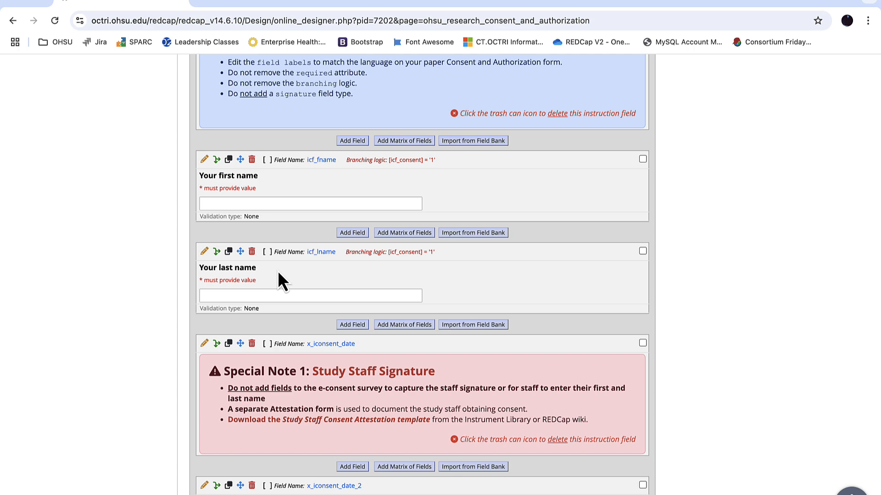
scroll(279, 273, up, 2)
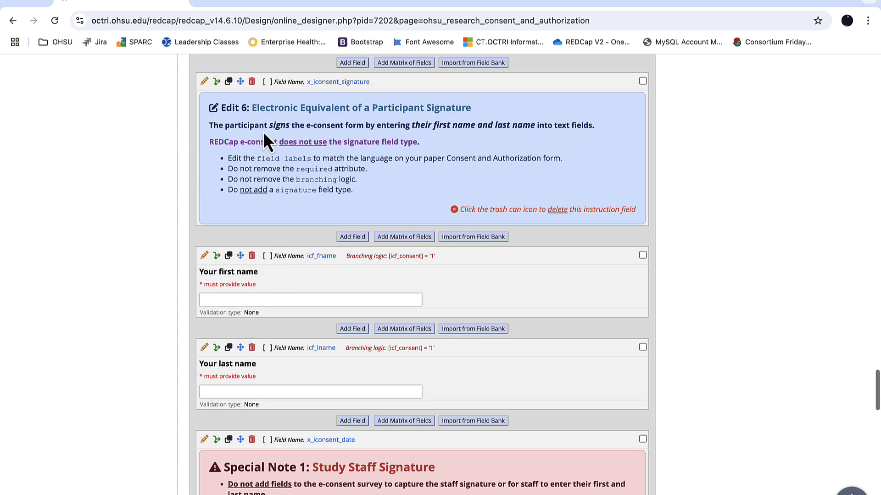
click(252, 81)
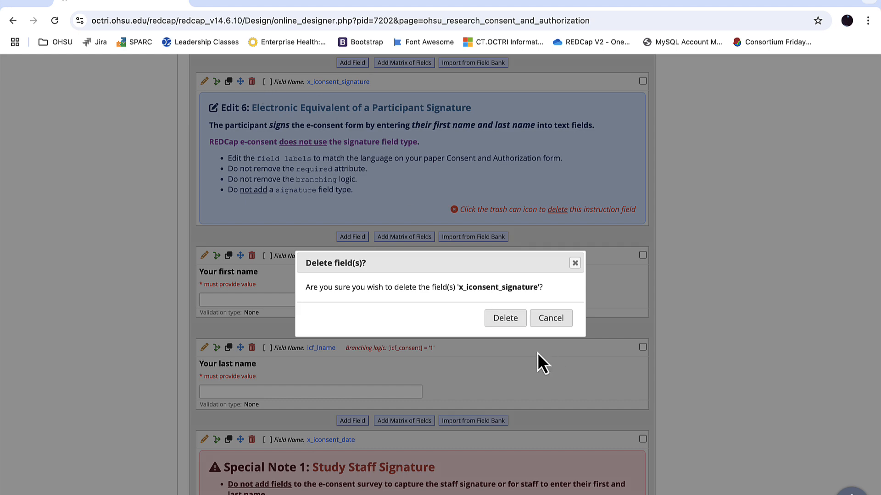
click(506, 320)
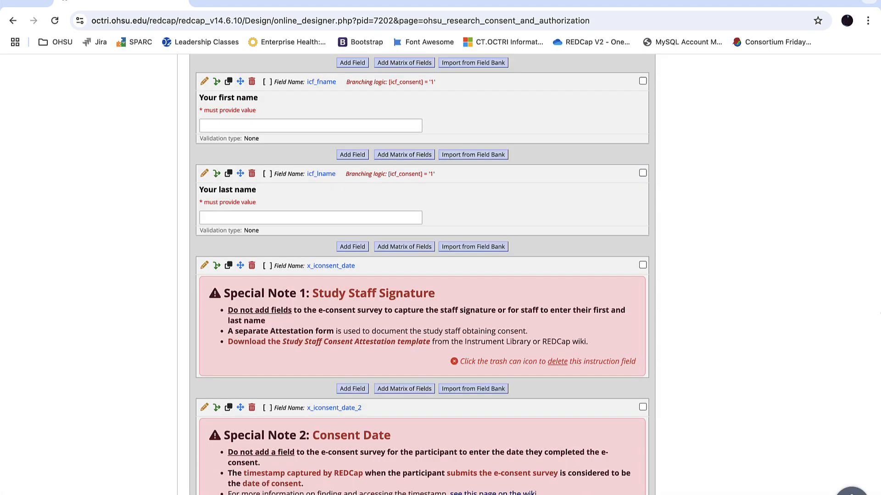
Delete the x_iconsent_date instruction field for Special Note 1: Study Staff Signature
scroll(422, 276, down, 3)
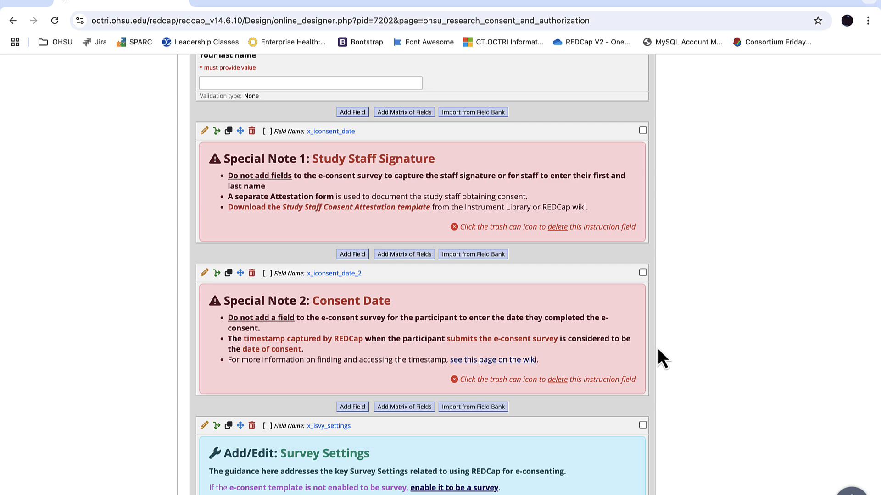
click(251, 132)
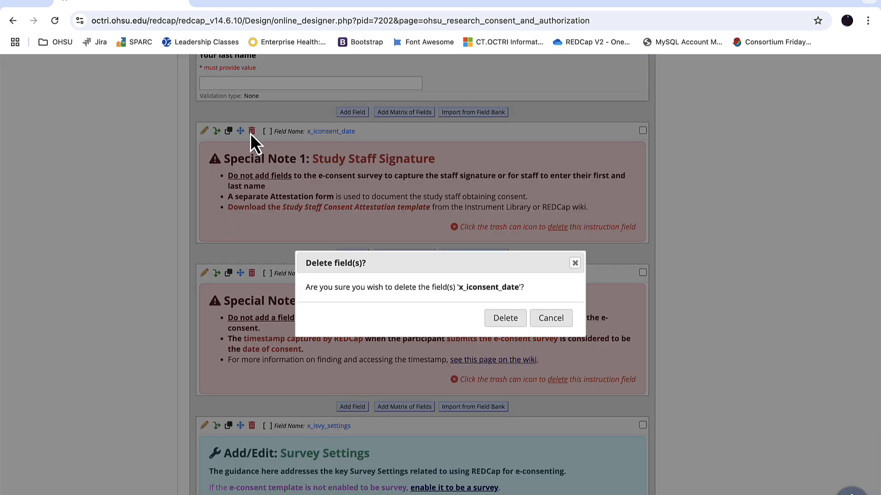
click(505, 318)
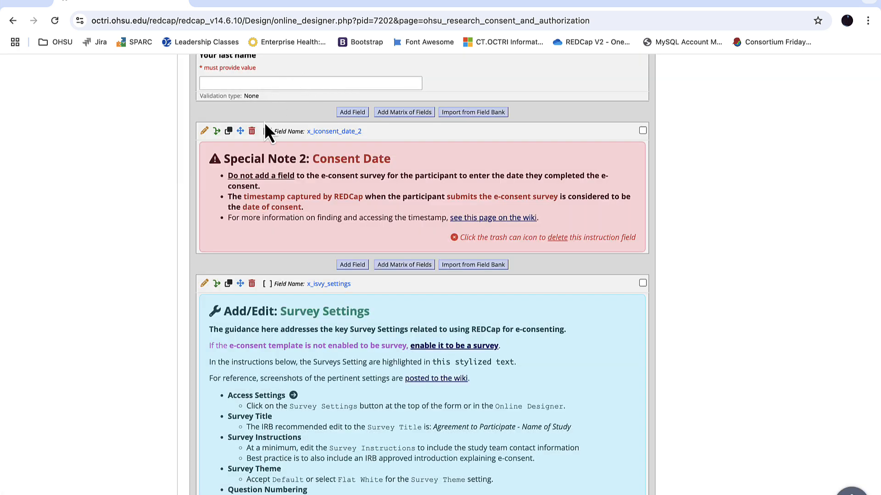
Delete the x_iconsent_date_2 instruction field for Special Note 2: Consent Date
click(252, 132)
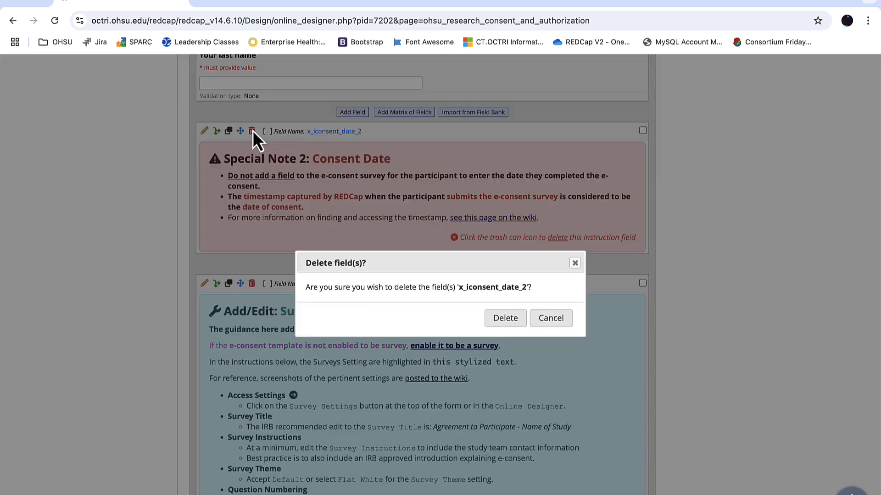
click(508, 316)
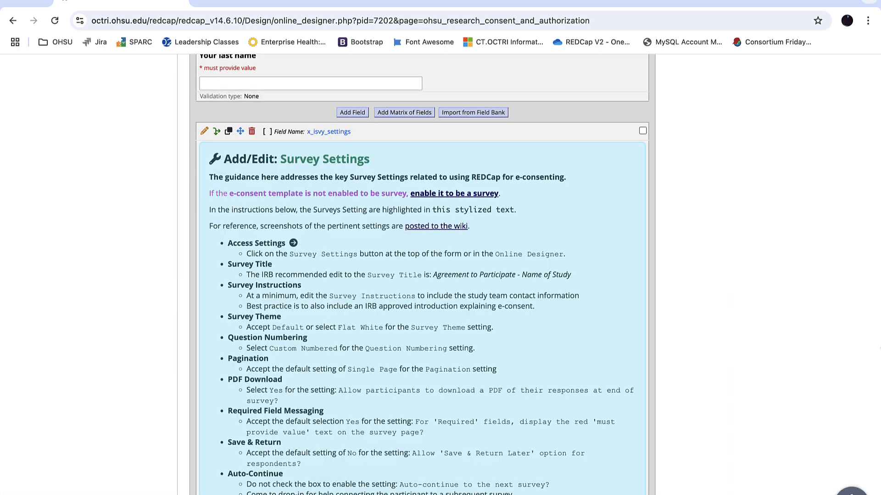
Review the filled-in consent form fields, from the consent summary through the activities table to the commercial profit and costs sections
scroll(857, 335, up, 1)
scroll(858, 338, up, 20)
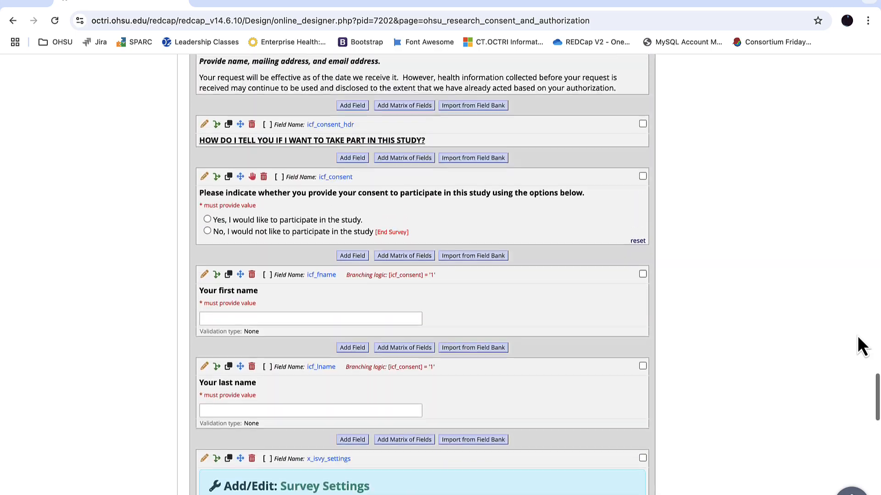
scroll(859, 347, up, 20)
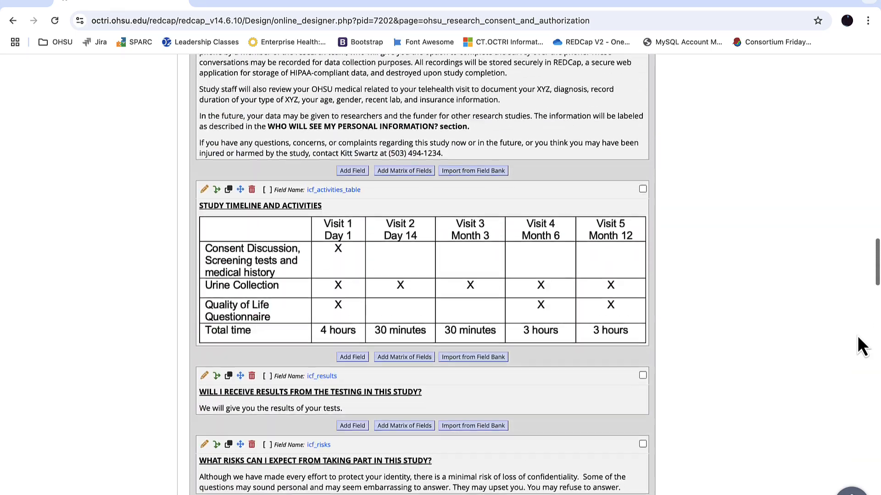
scroll(859, 347, up, 15)
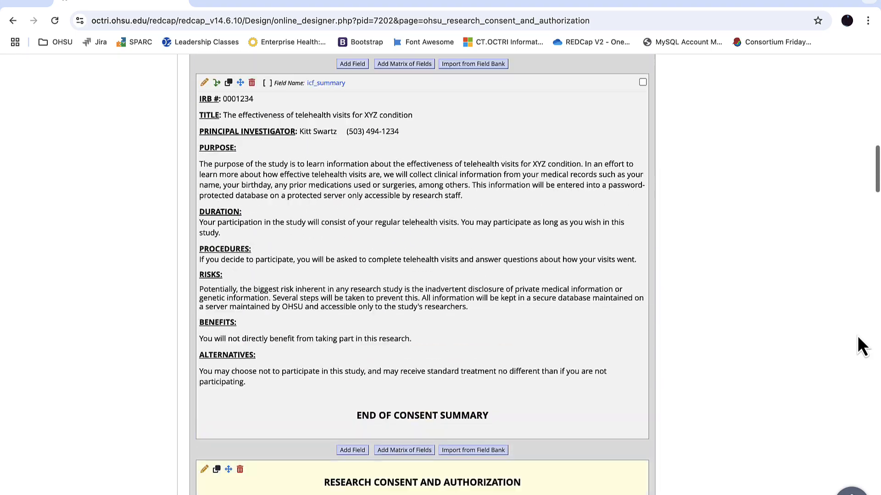
scroll(858, 337, down, 20)
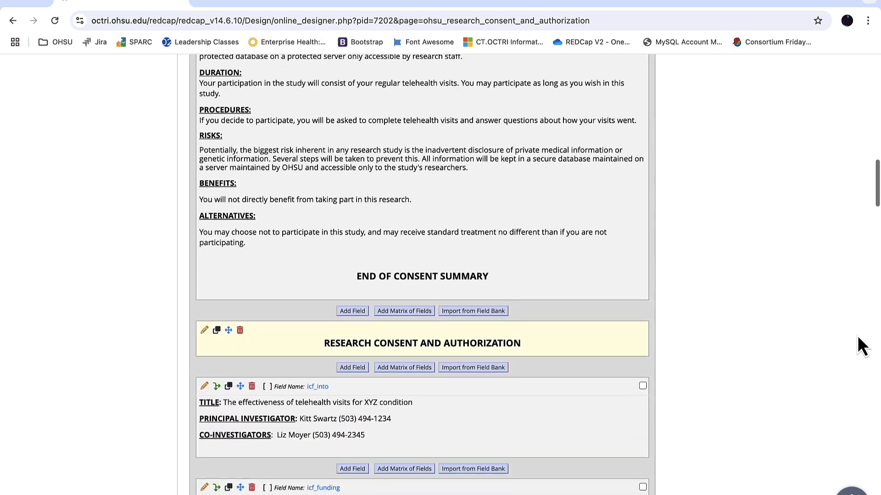
scroll(859, 347, down, 15)
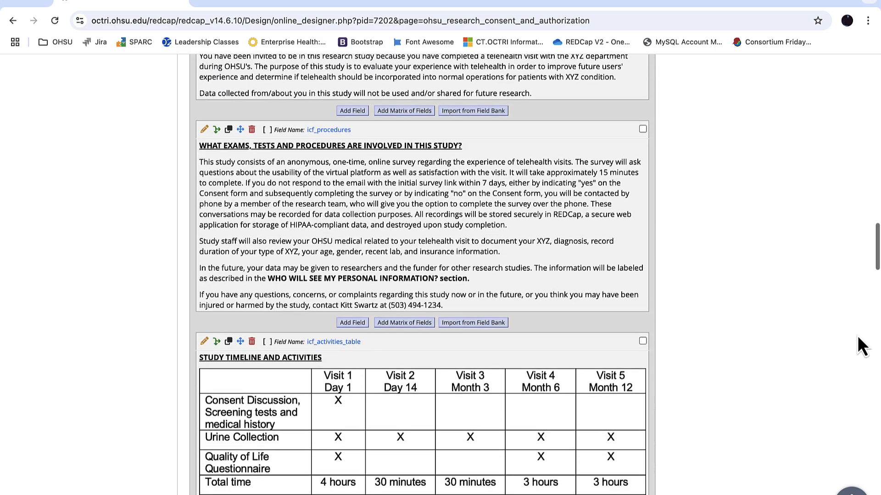
scroll(859, 348, down, 7)
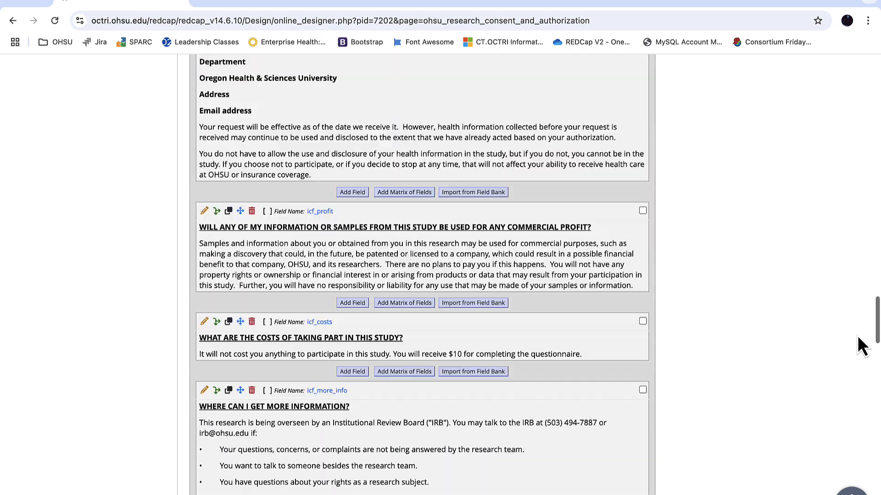
Edit the icf_more_info field and remove the pasted bullet characters and spacing before its four list lines
scroll(860, 346, down, 1)
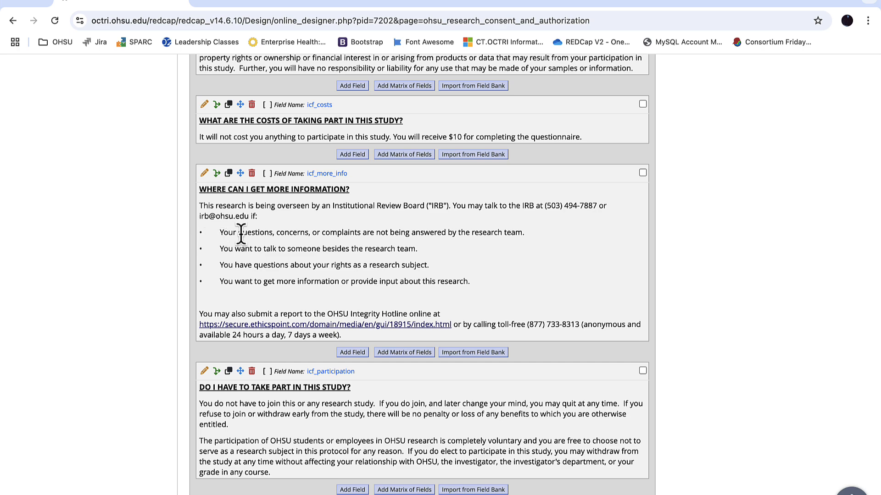
click(204, 174)
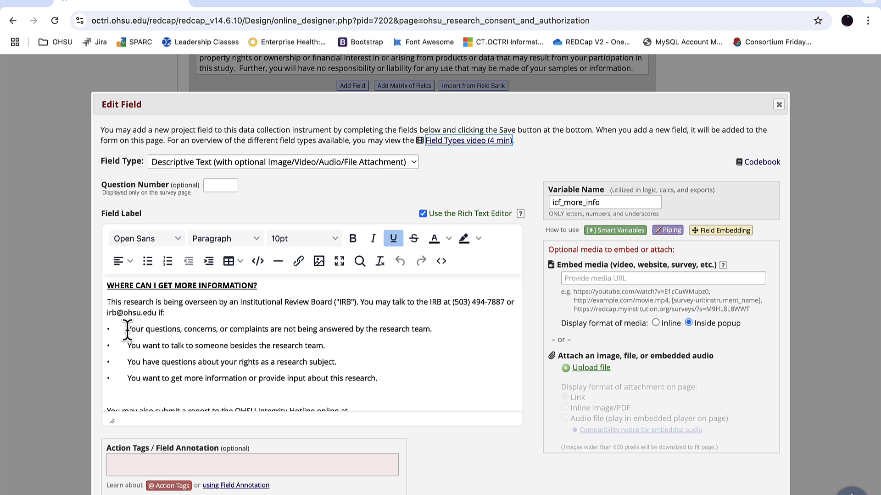
drag(126, 328, 117, 328)
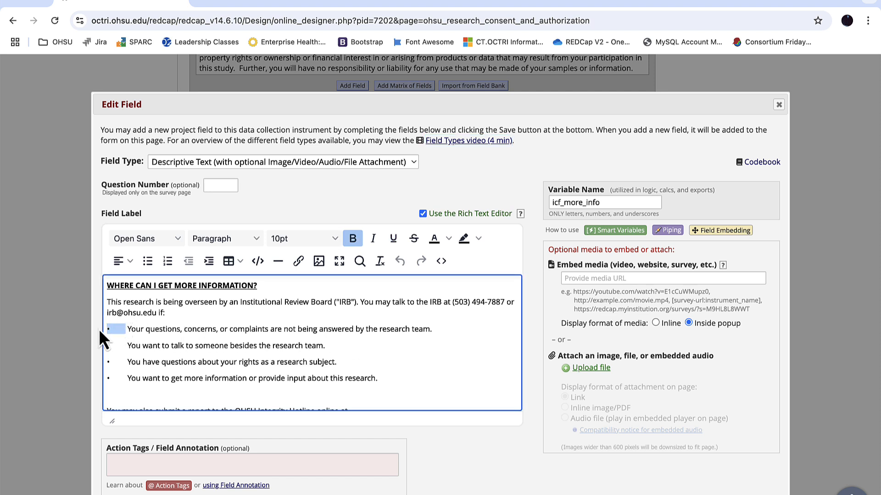
key(BackSpace)
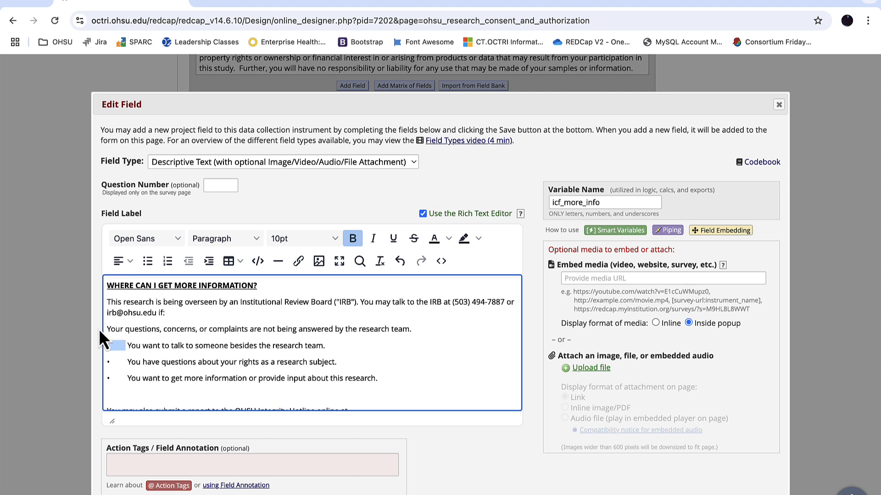
key(BackSpace)
key(Down)
key(shift+Right)
key(shift+Right)
key(shift+Right)
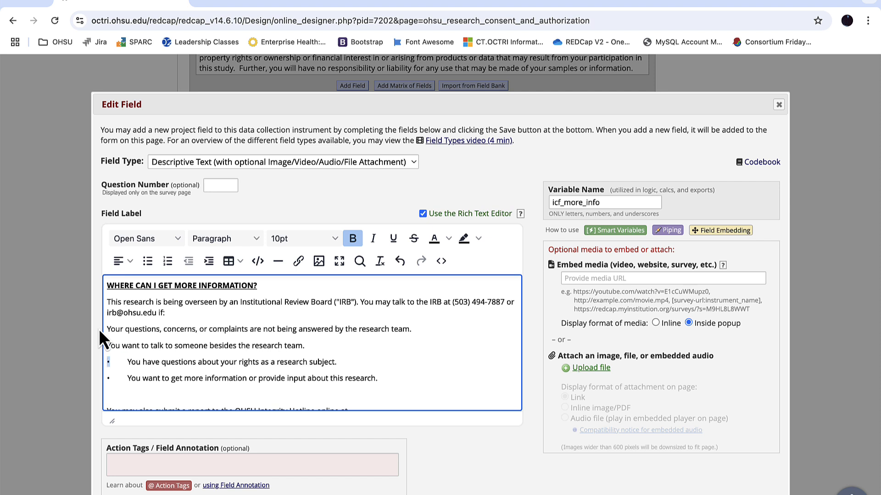
key(BackSpace)
key(Down)
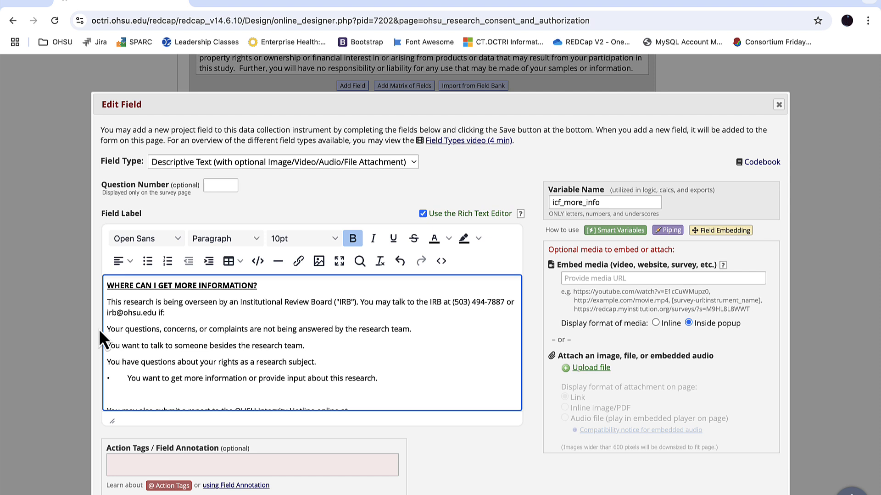
key(shift+Right)
key(shift+Right)
key(shift+Right)
key(BackSpace)
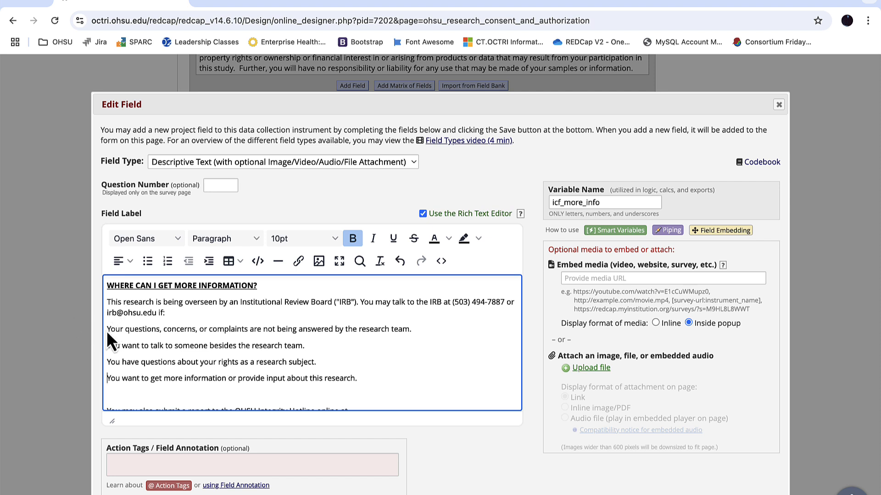
Format the four reasons for contacting the IRB as a bulleted list, remove the blank line below them, and save the field
drag(107, 329, 358, 373)
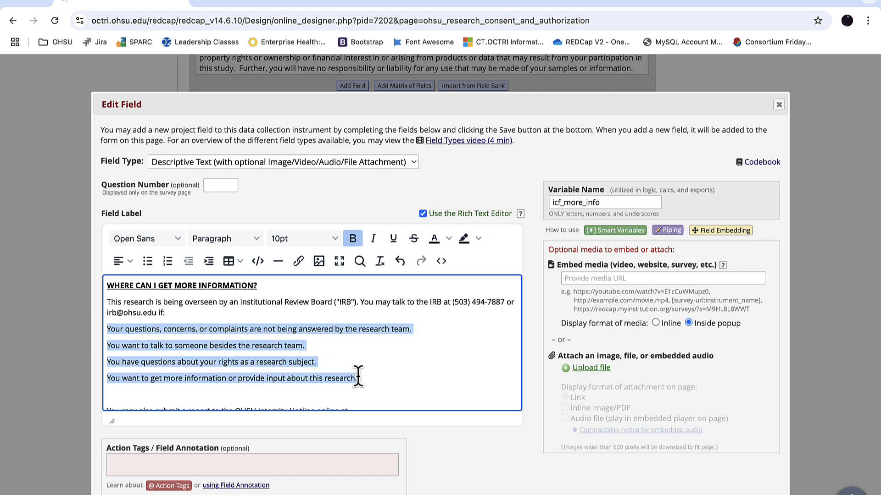
click(147, 261)
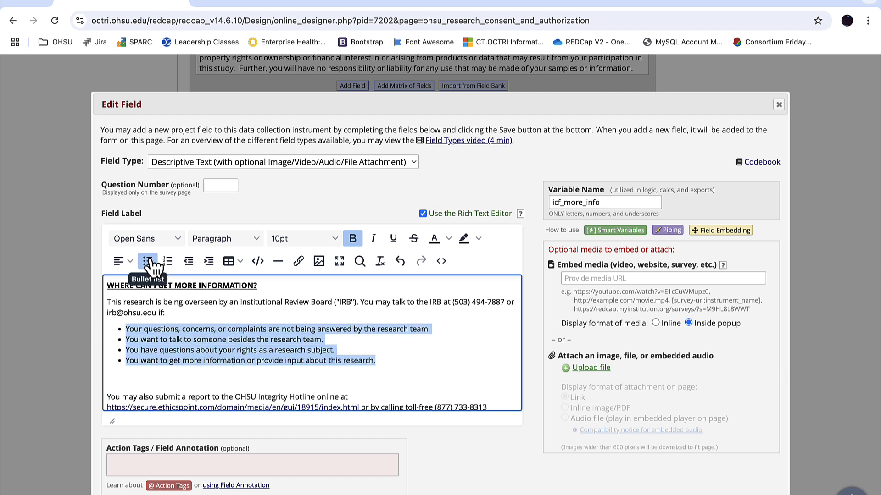
click(164, 380)
key(BackSpace)
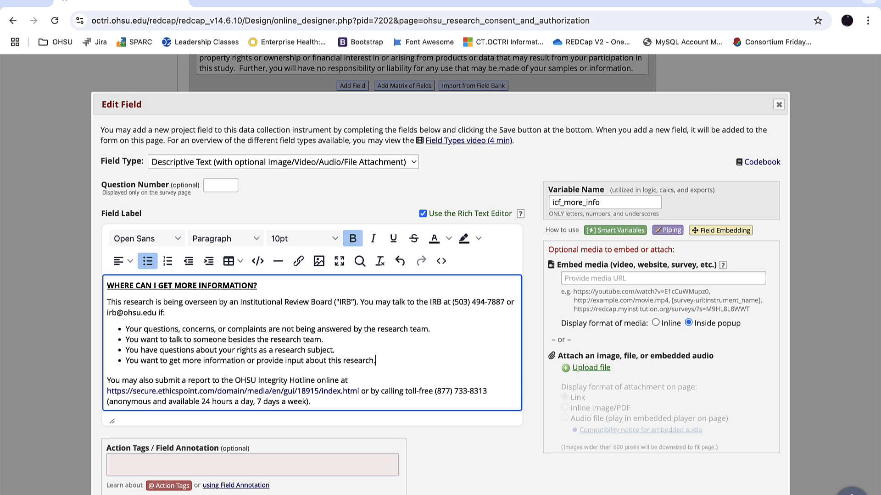
click(706, 494)
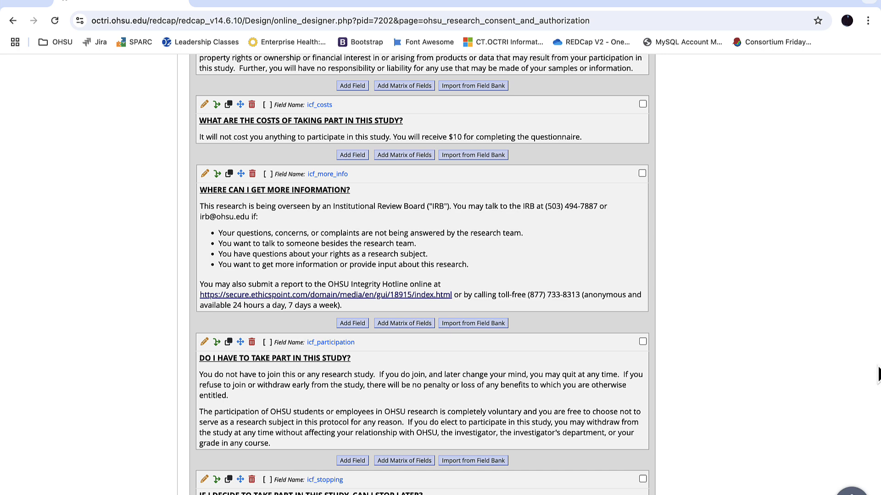
Check the remaining fields and the Survey Settings guidance, and open the survey settings of the OHSU Research Consent And Authorization instrument
scroll(878, 374, down, 15)
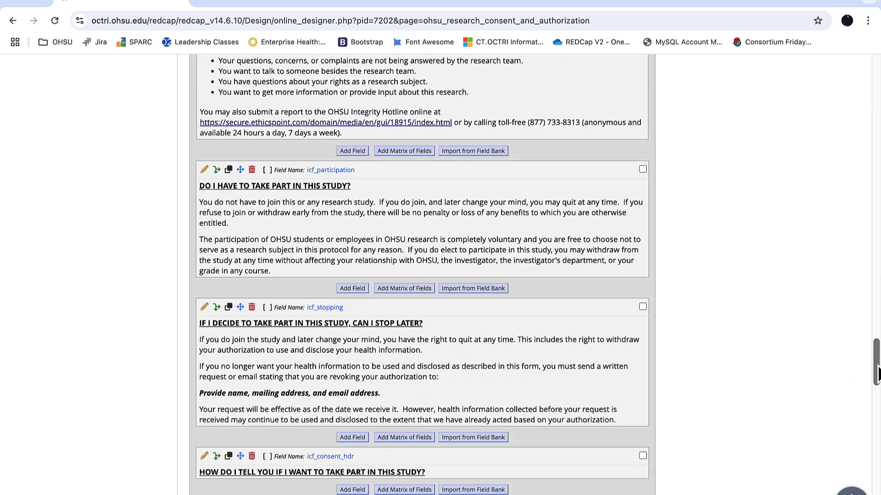
scroll(878, 374, down, 2)
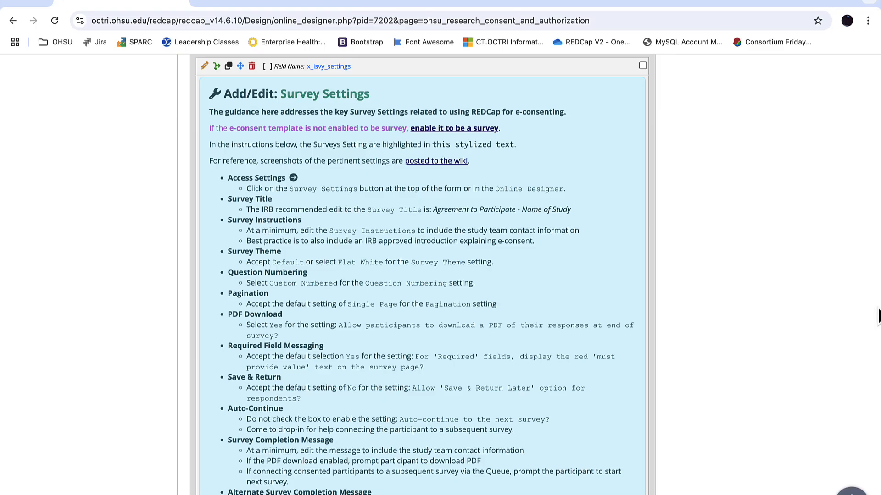
scroll(878, 316, up, 20)
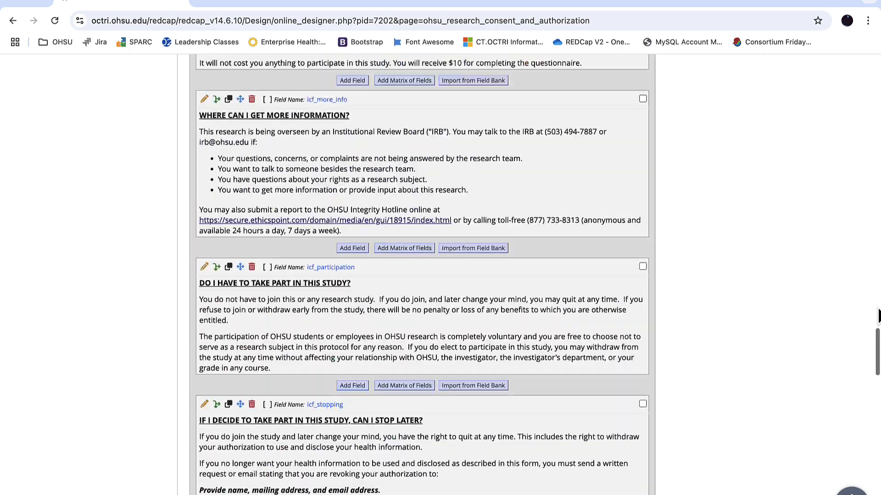
scroll(878, 316, up, 20)
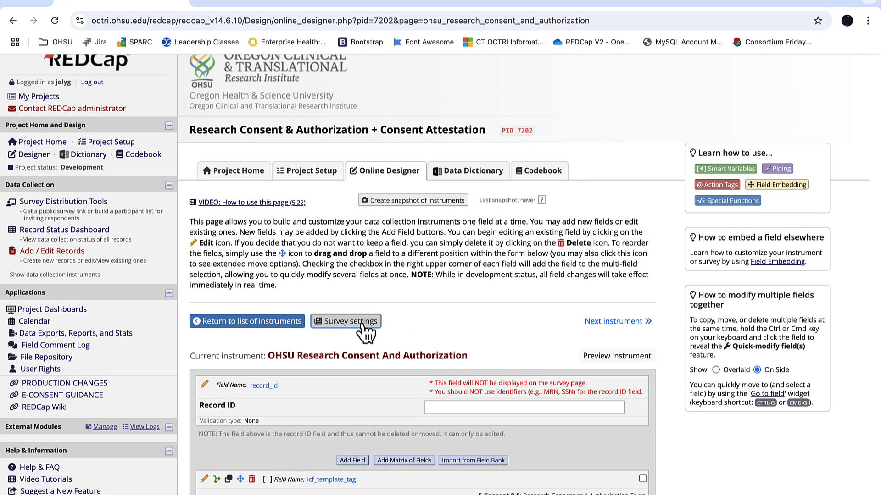
click(363, 325)
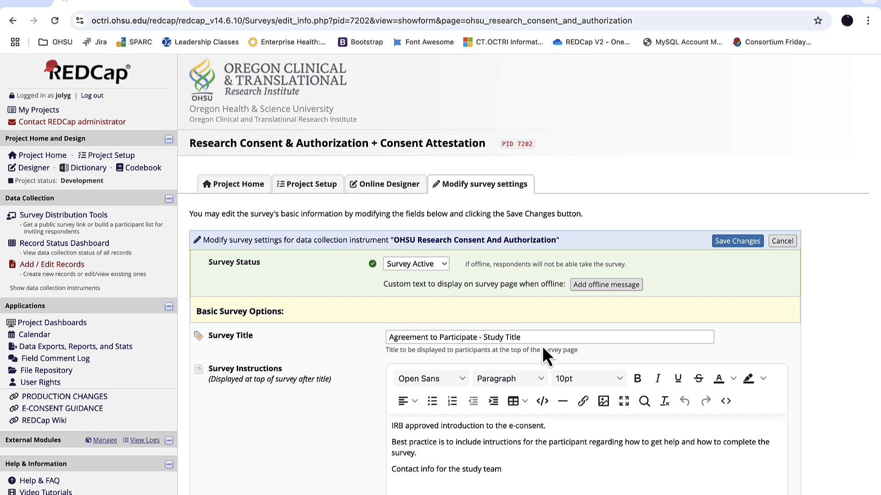
Replace "Study Title" in the survey title with "The effectiveness of telehealth visits for XYZ condition", copied from the Word consent form
key(ctrl+Up)
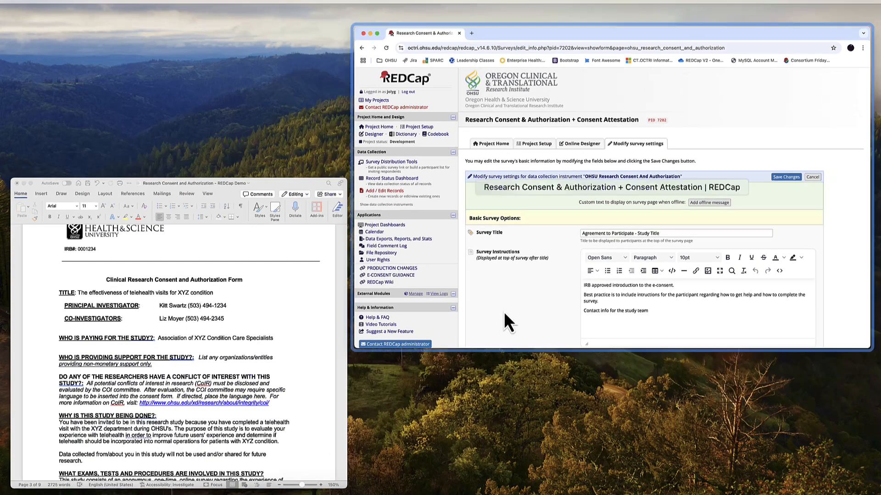
click(228, 287)
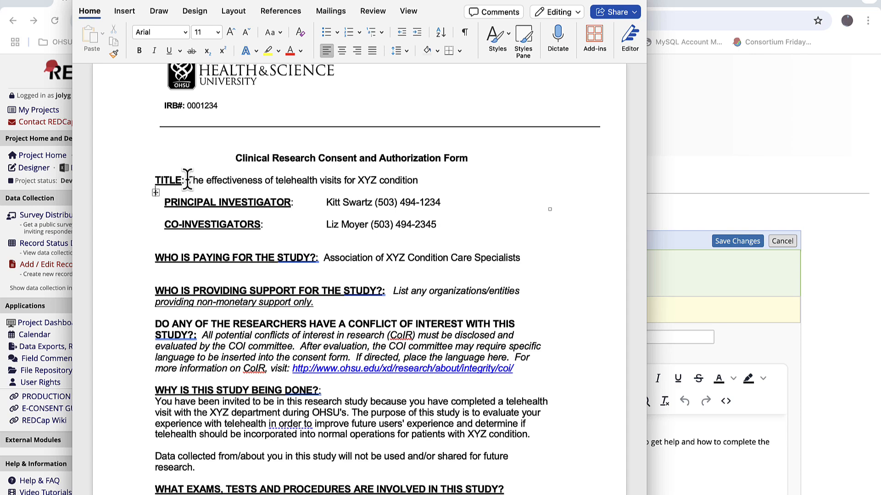
drag(186, 181, 397, 184)
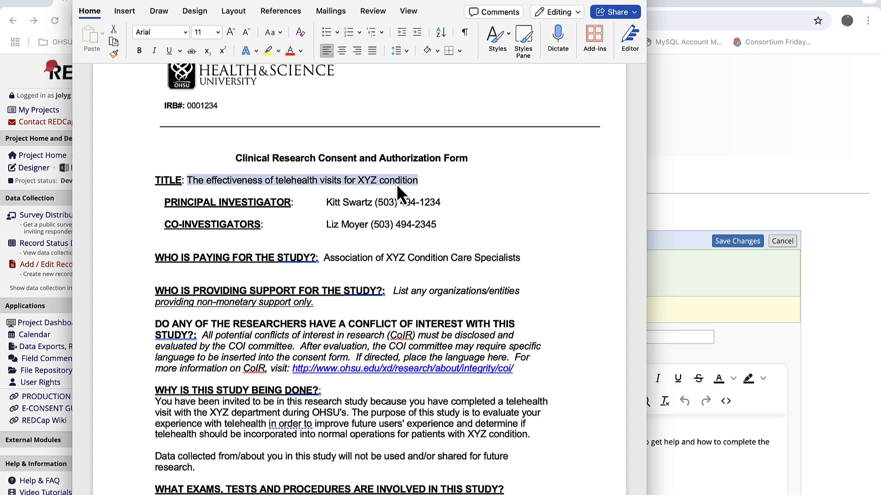
key(super+c)
click(733, 306)
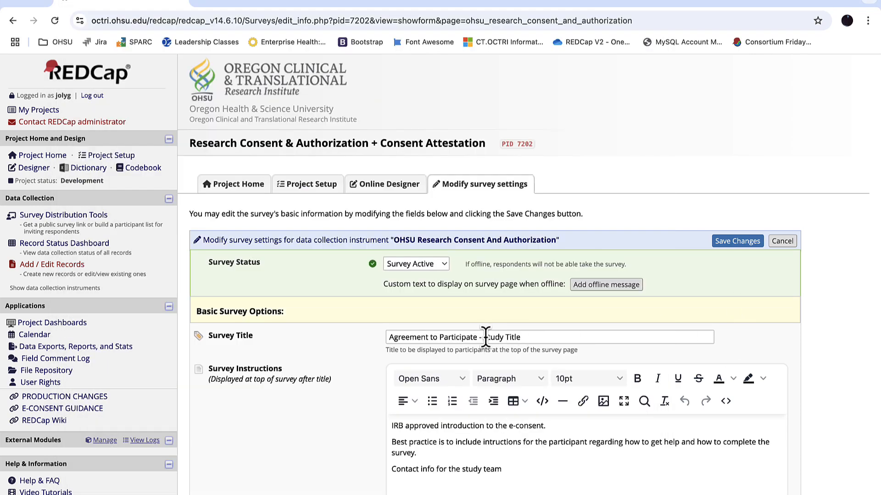
drag(483, 337, 535, 337)
key(super+v)
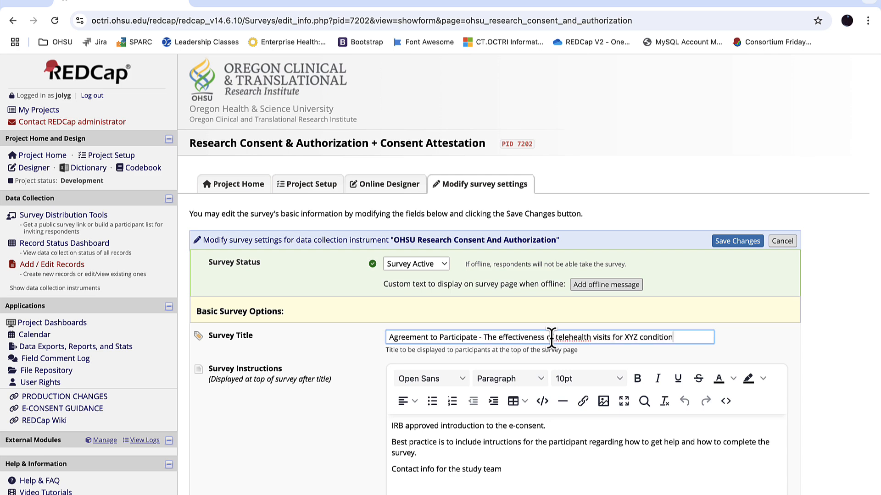
Review the consent survey's design, customization, access and termination options, and save the survey settings
scroll(316, 320, down, 1)
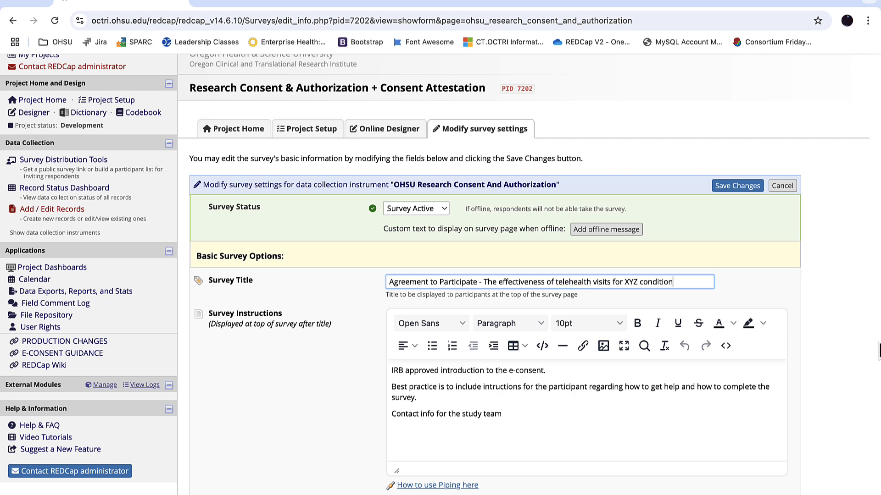
scroll(879, 352, down, 8)
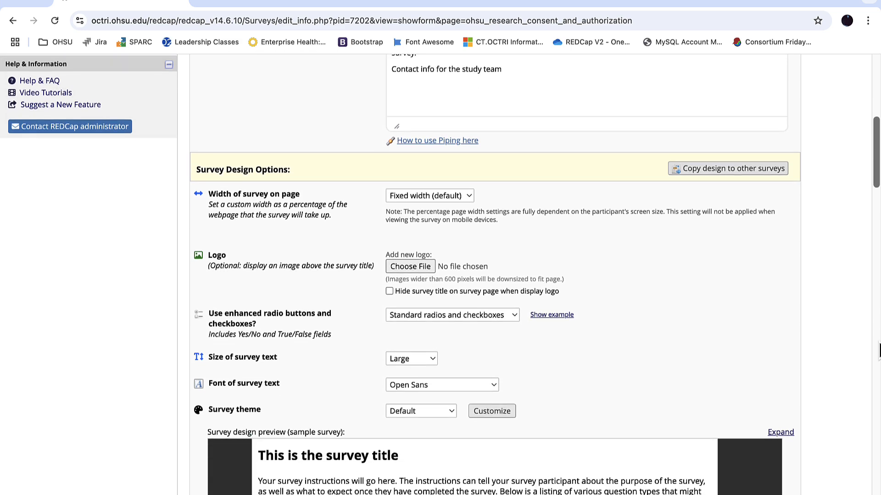
scroll(879, 351, down, 4)
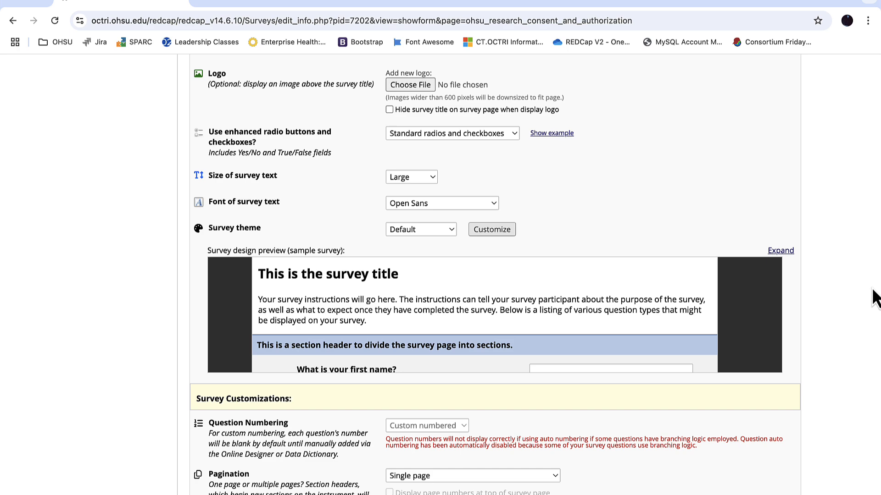
scroll(875, 298, down, 5)
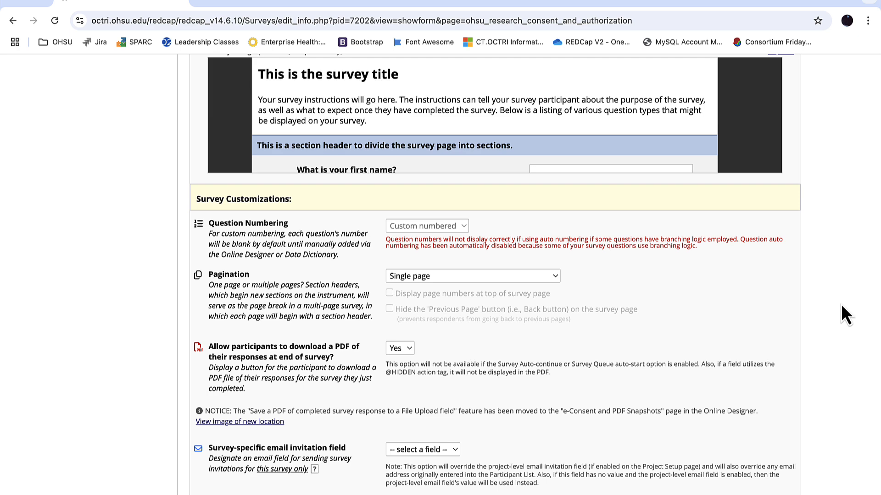
scroll(841, 304, down, 3)
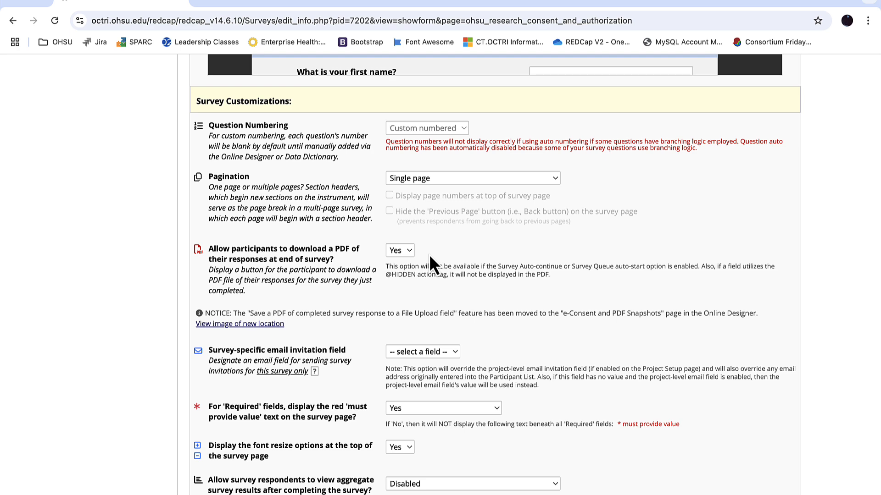
scroll(428, 255, down, 4)
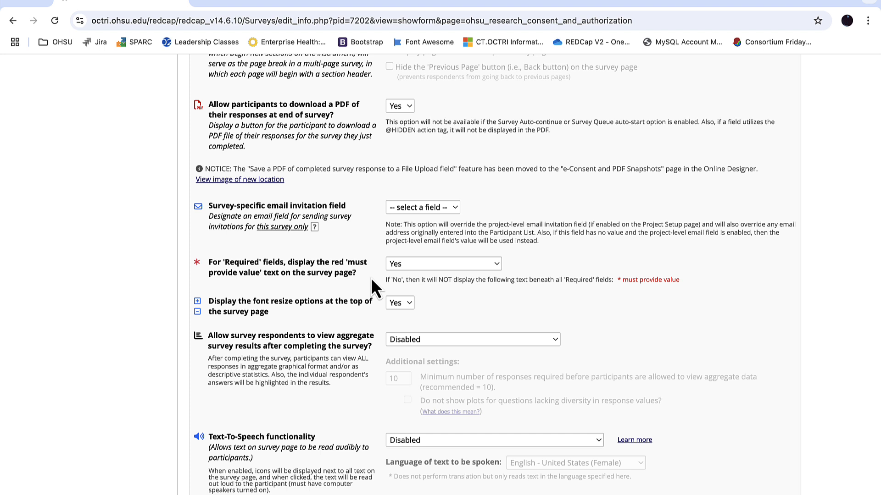
scroll(564, 324, down, 12)
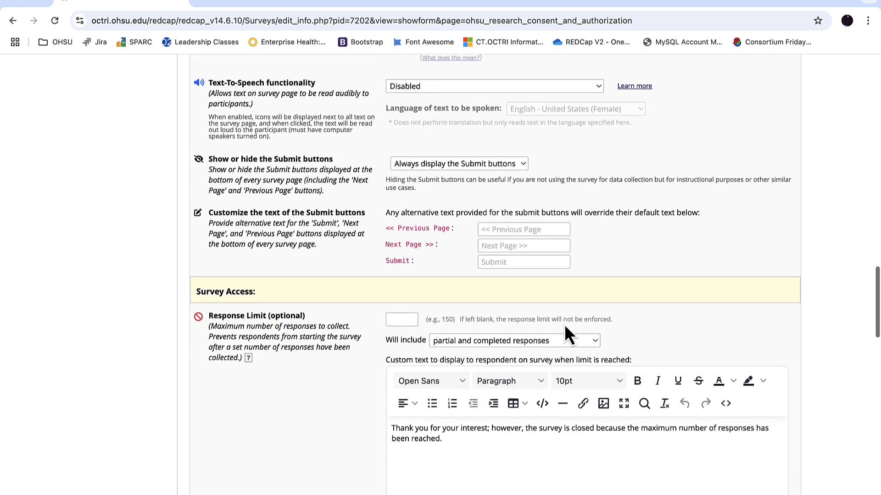
scroll(565, 324, down, 5)
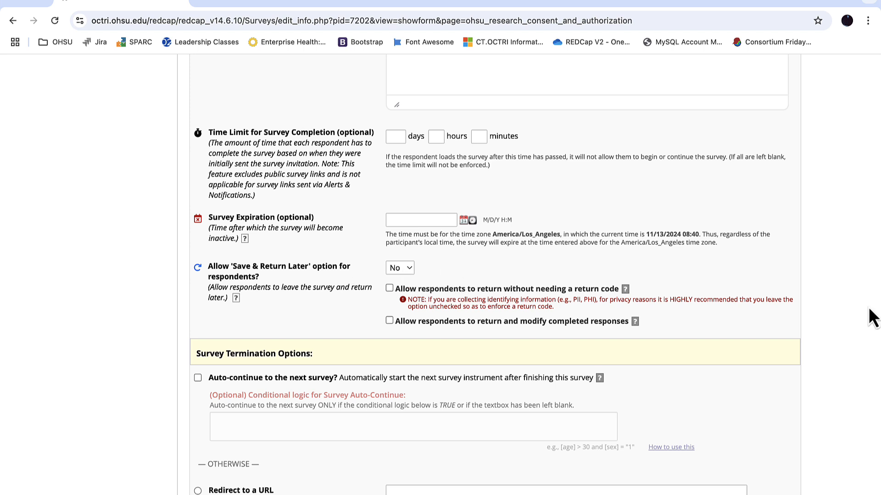
scroll(846, 306, down, 2)
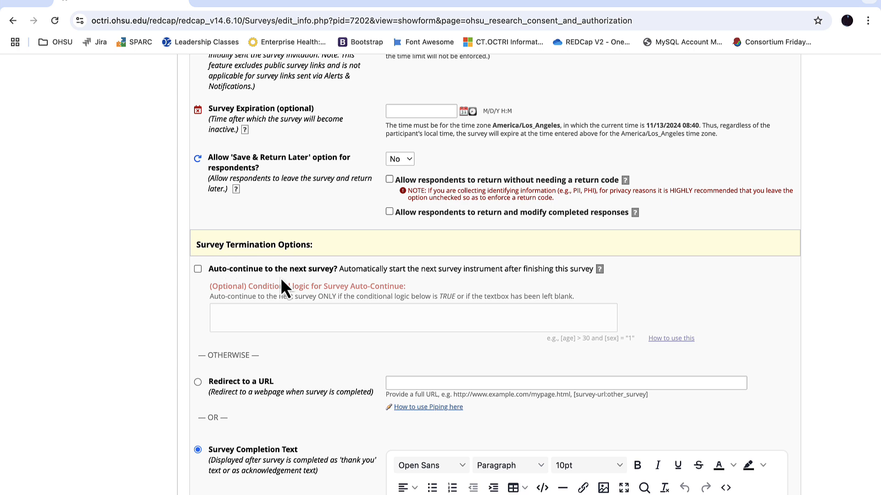
scroll(860, 319, down, 5)
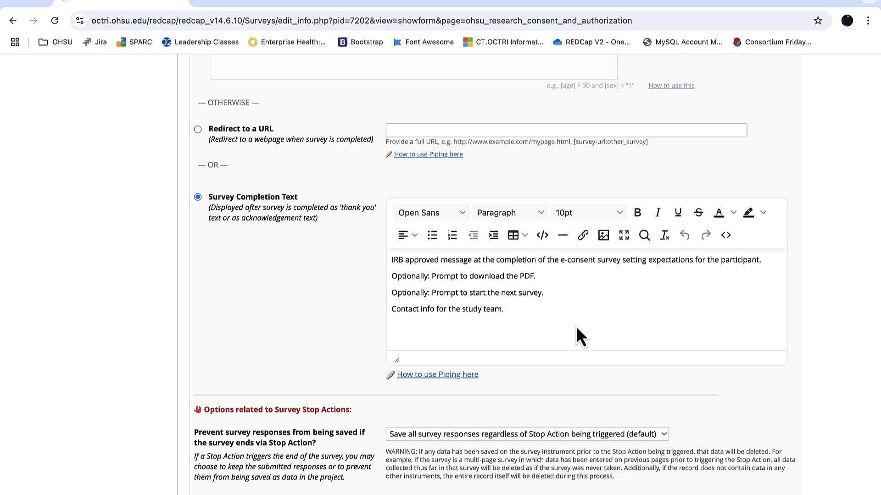
scroll(577, 326, down, 12)
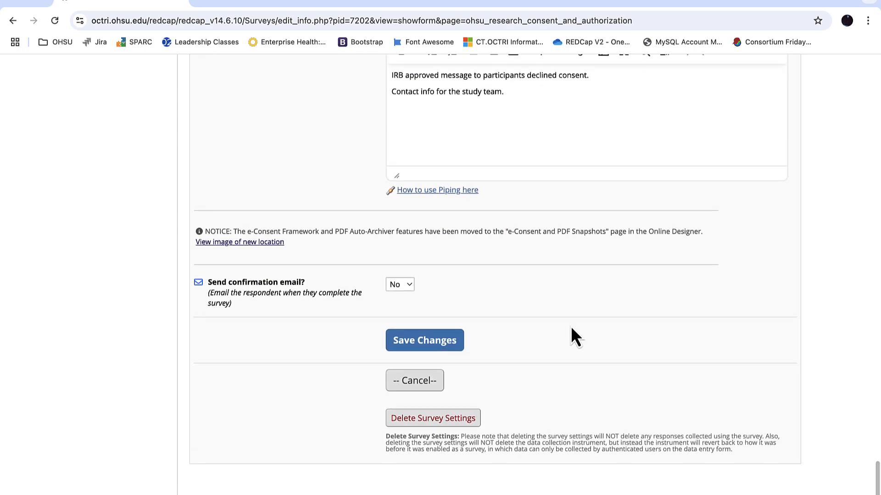
click(423, 350)
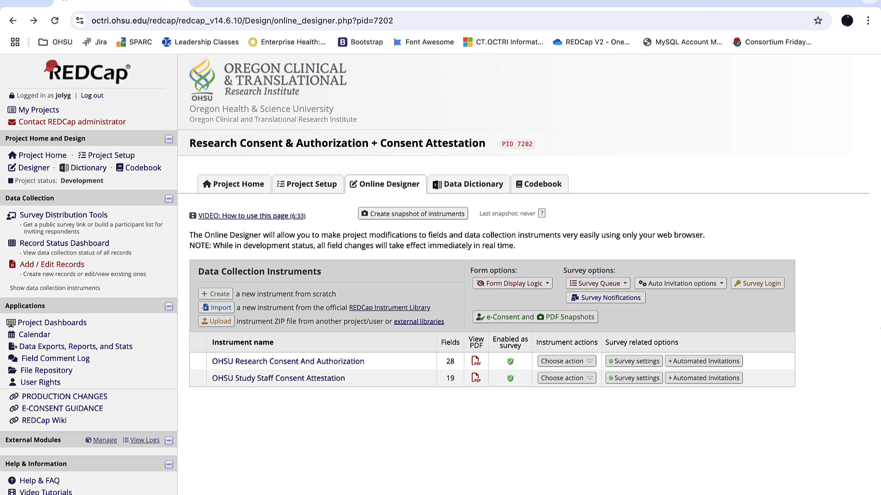
Enable the e-Consent Framework for the survey "Agreement to Participate - The effectiveness of telehealth visits for XYZ condition"
click(517, 321)
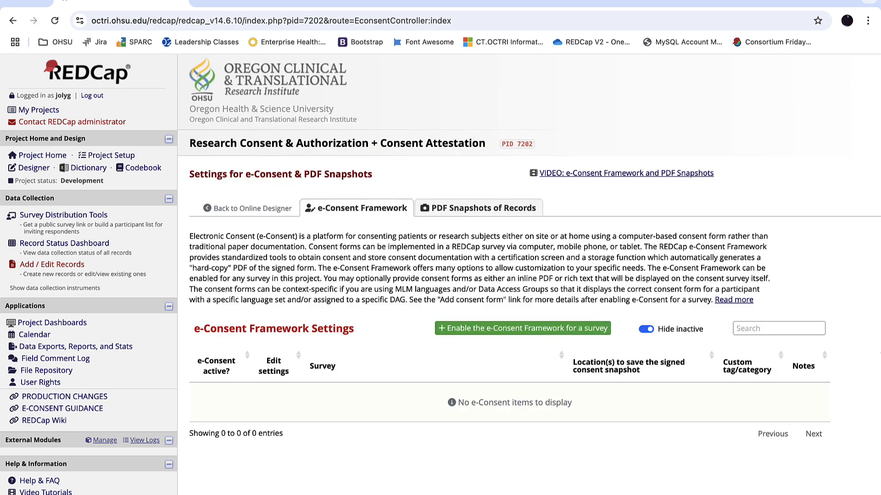
click(498, 334)
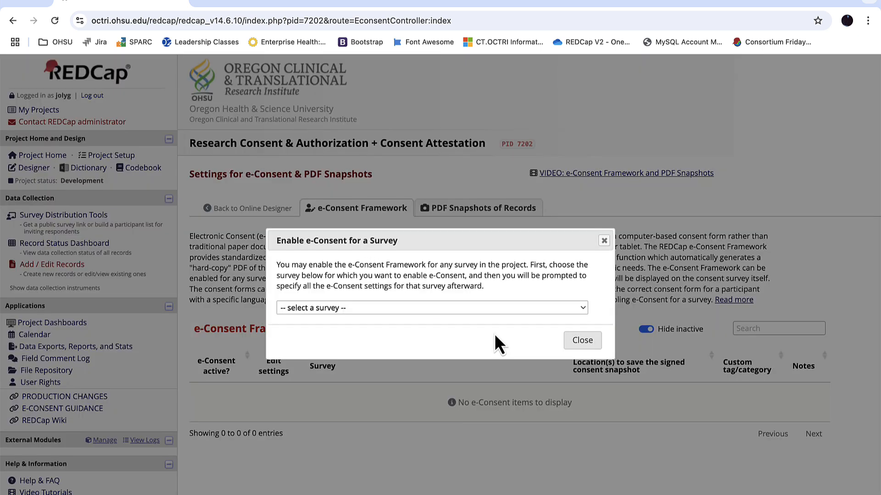
click(414, 308)
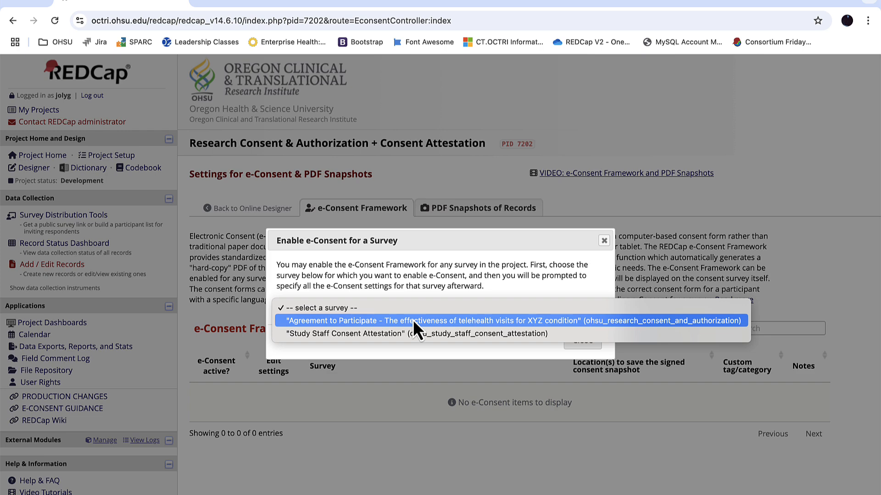
click(412, 320)
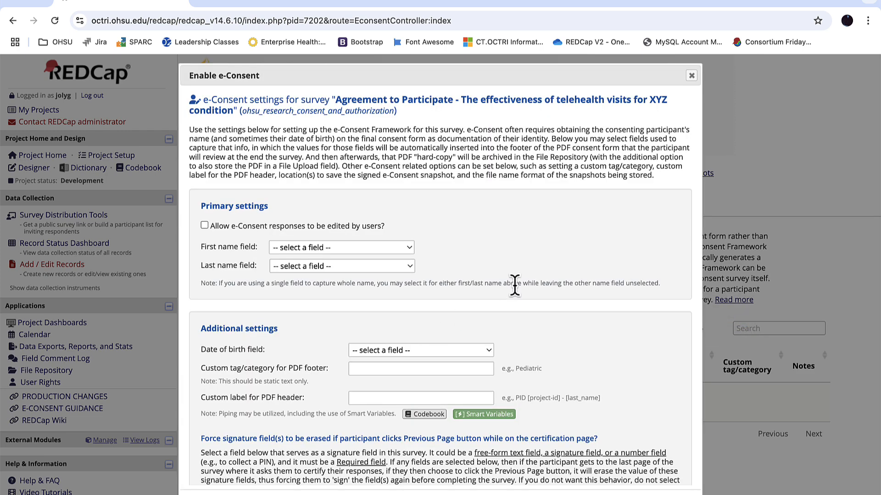
Set the e-Consent first name field to icf_fname and the last name field to icf_lname
scroll(515, 285, down, 2)
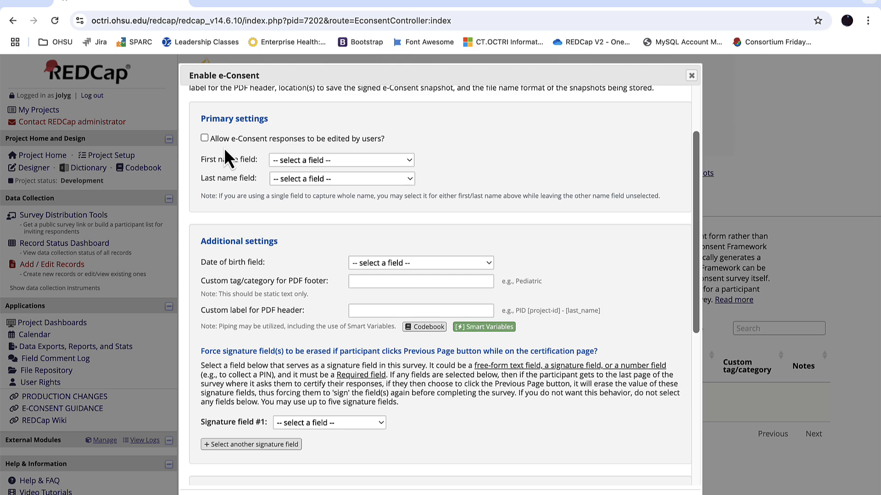
click(324, 161)
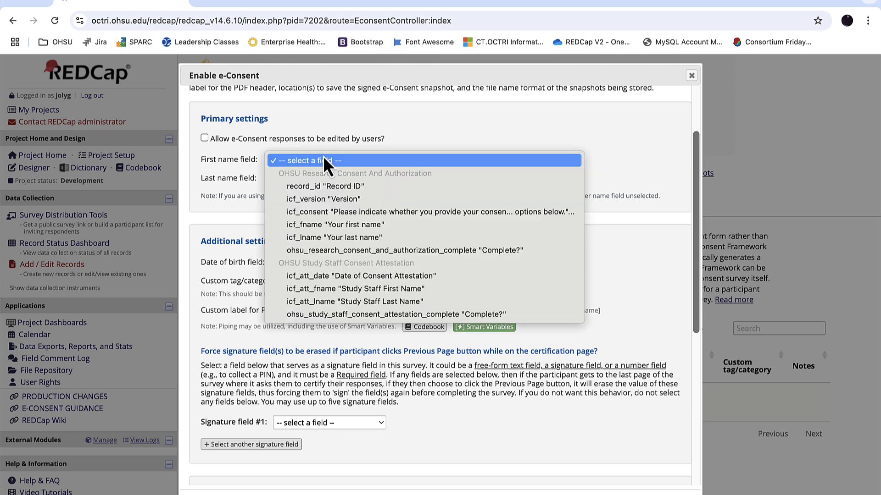
click(326, 227)
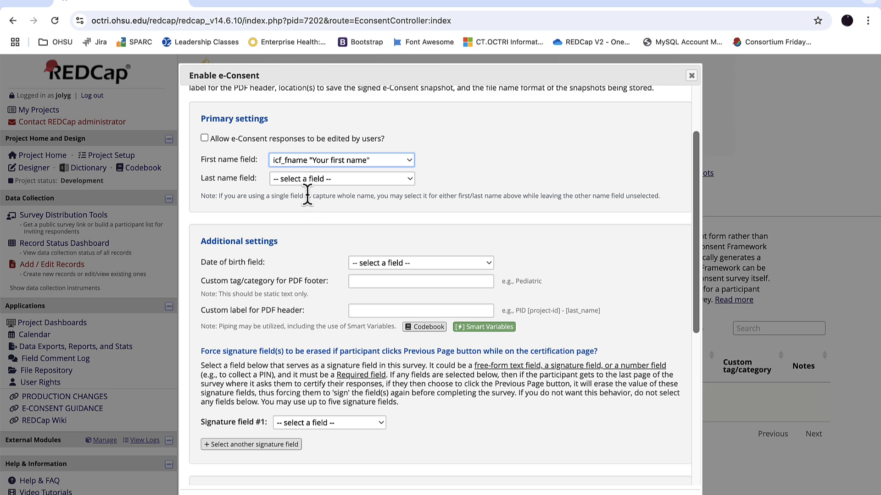
click(298, 180)
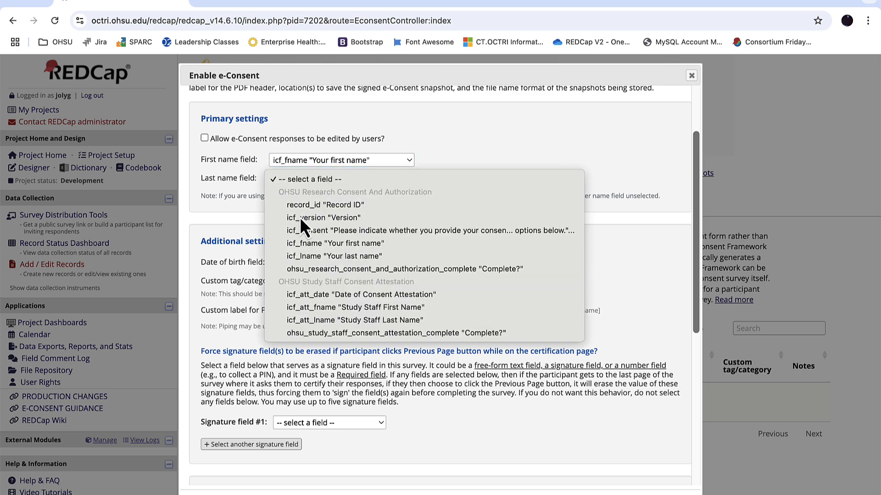
click(307, 263)
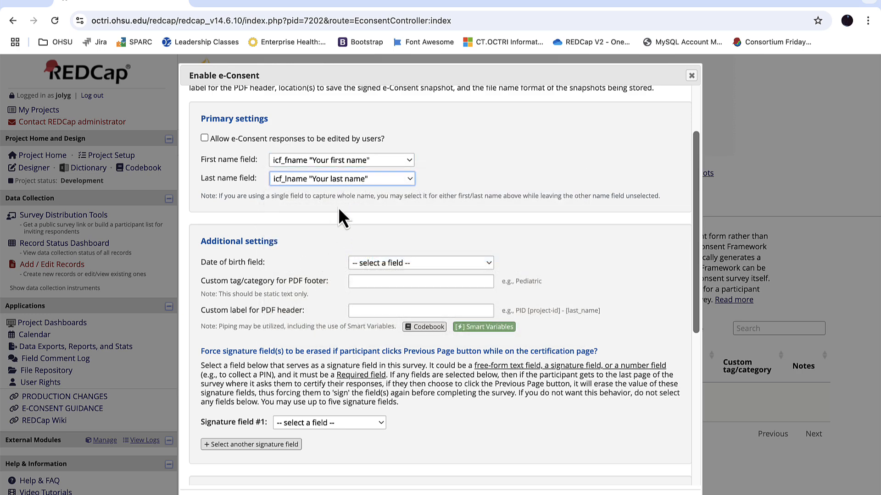
Set icf_fname as signature field #1, add icf_lname as signature field #2, and check the remaining e-Consent settings
scroll(338, 209, down, 3)
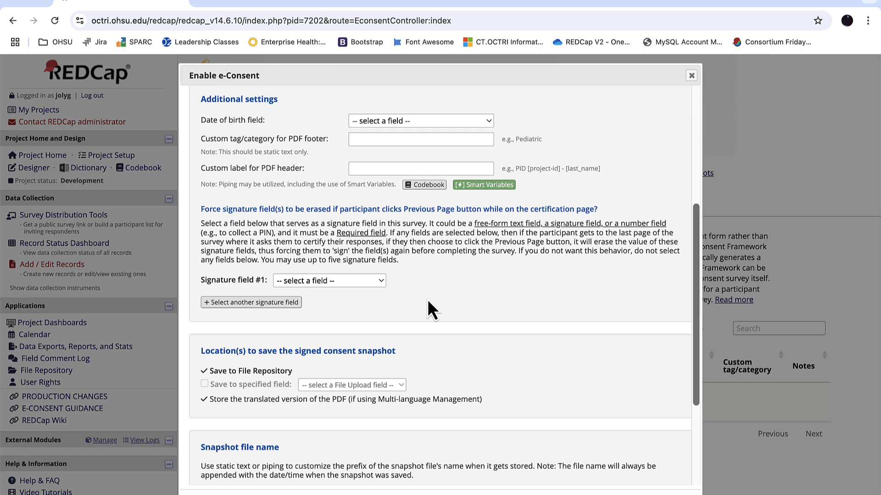
click(323, 282)
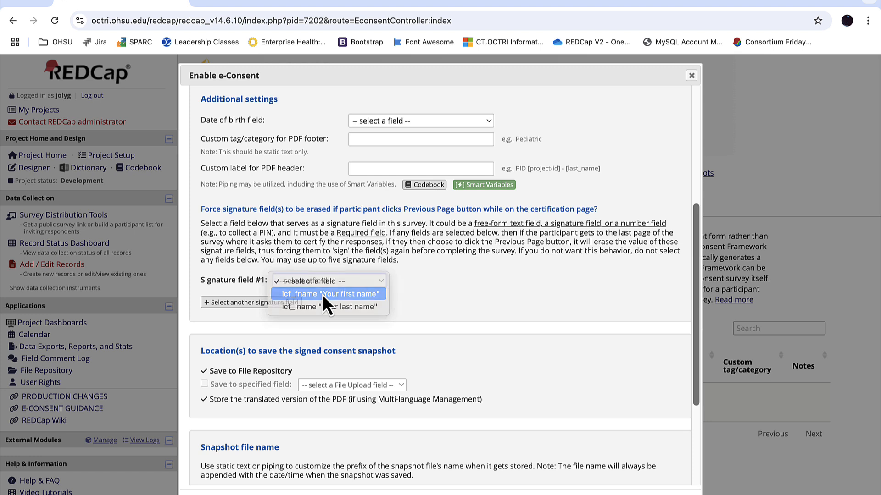
click(323, 294)
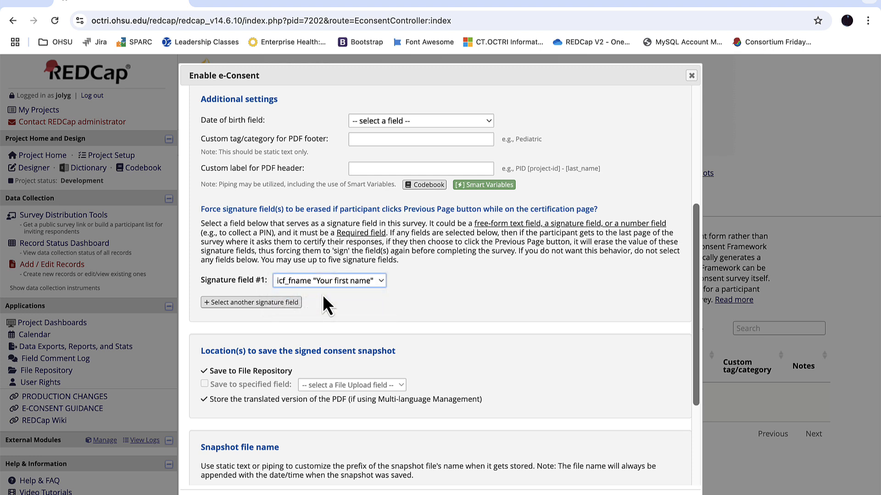
click(243, 304)
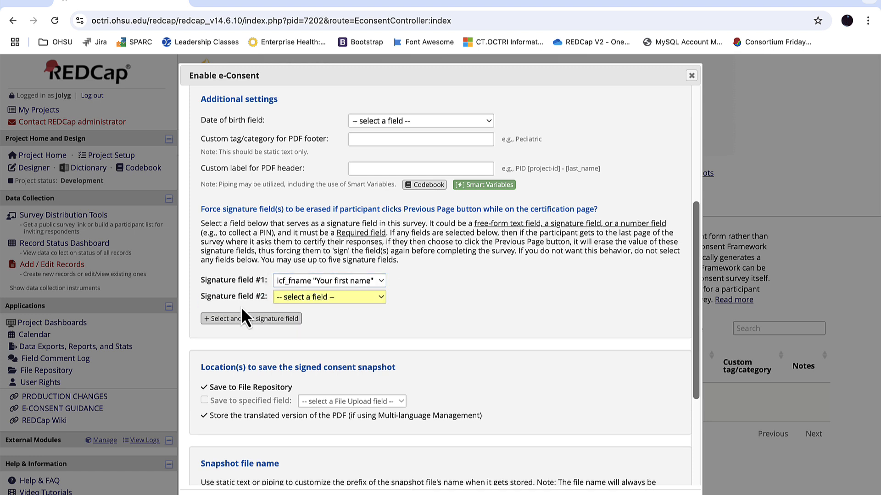
click(324, 296)
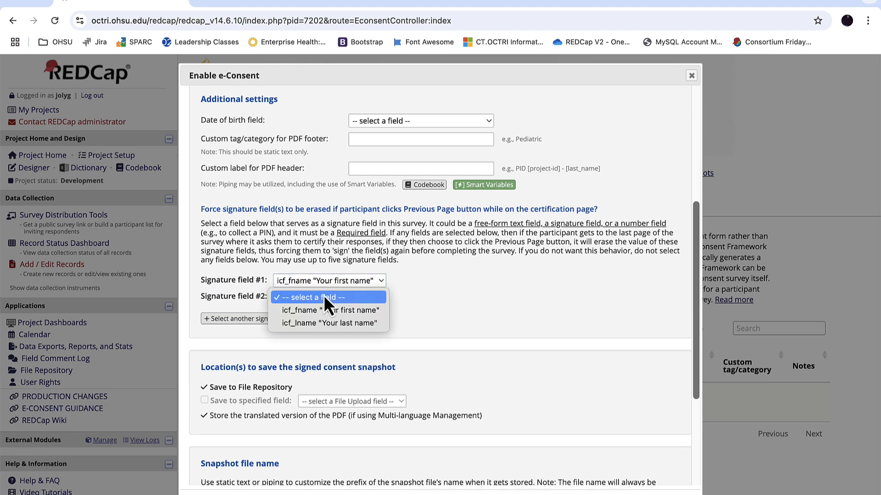
click(329, 324)
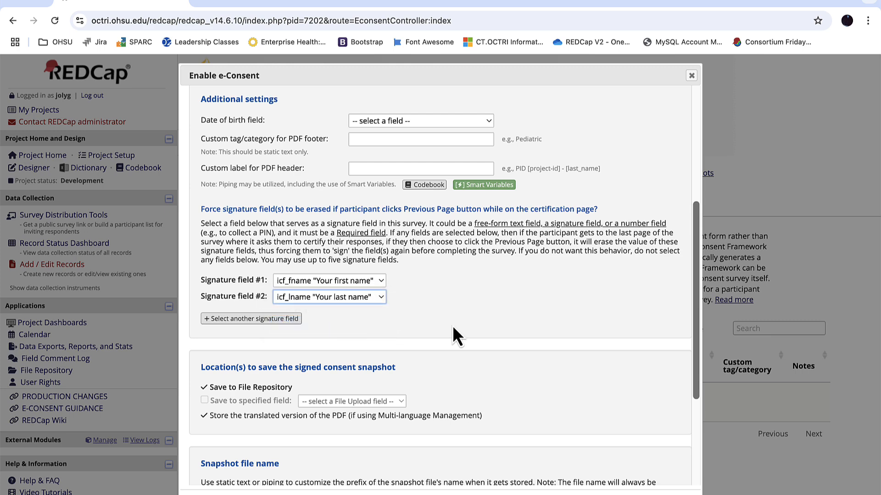
scroll(452, 326, down, 4)
scroll(452, 326, down, 1)
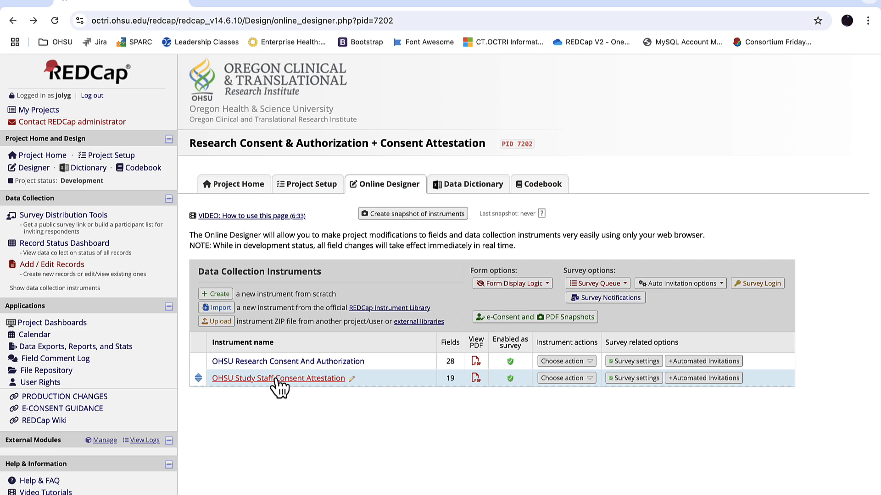
Open the OHSU Study Staff Consent Attestation instrument and review its pre-check, study staff instructions and IRB number fields
click(277, 379)
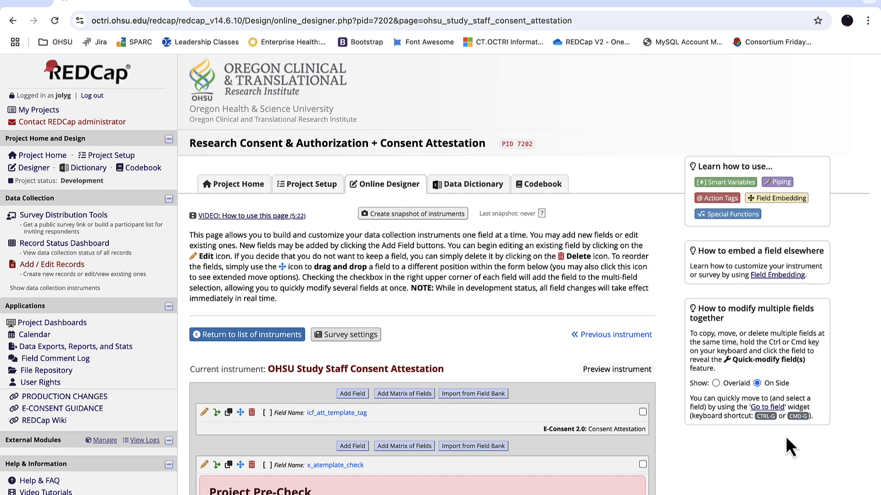
scroll(821, 488, down, 3)
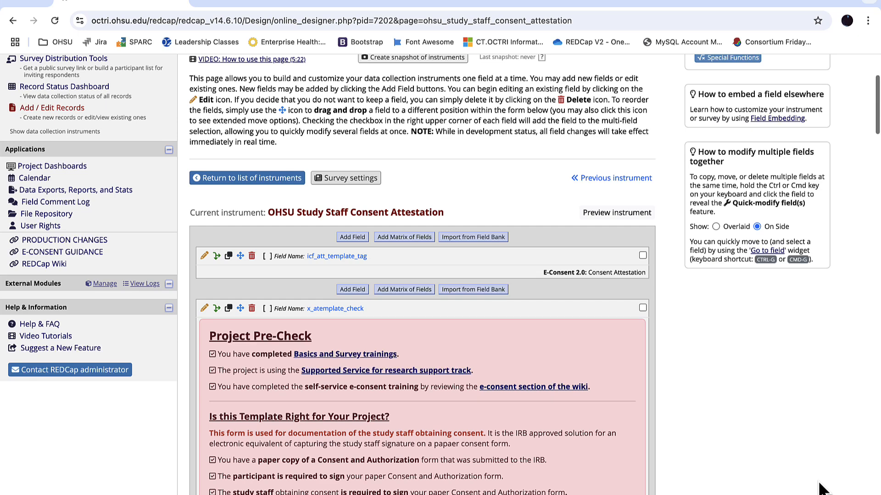
scroll(821, 488, down, 3)
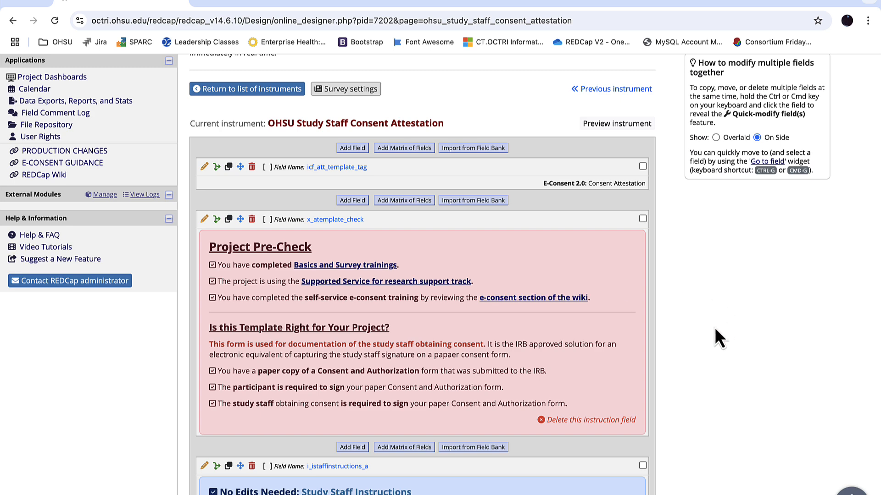
scroll(715, 330, down, 5)
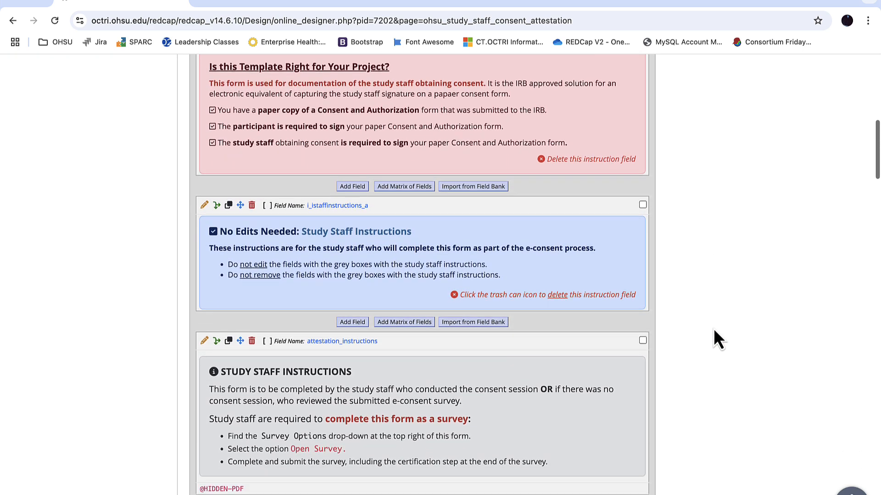
scroll(714, 330, down, 2)
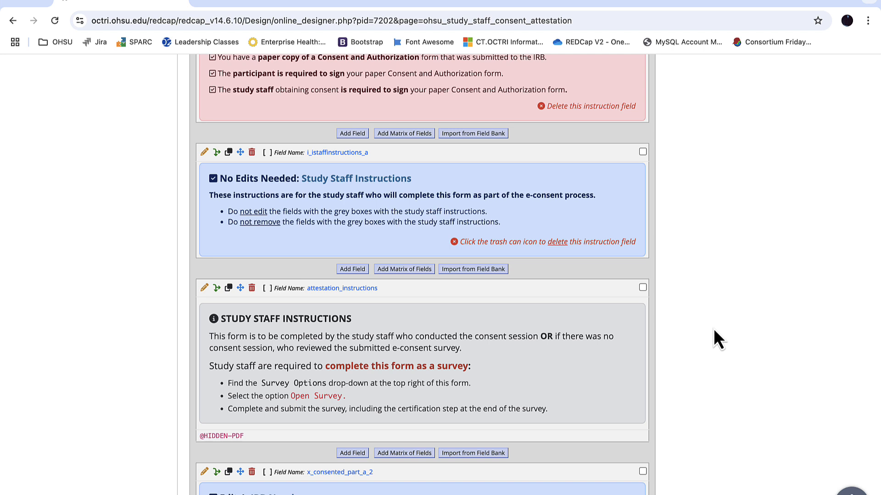
scroll(665, 329, down, 3)
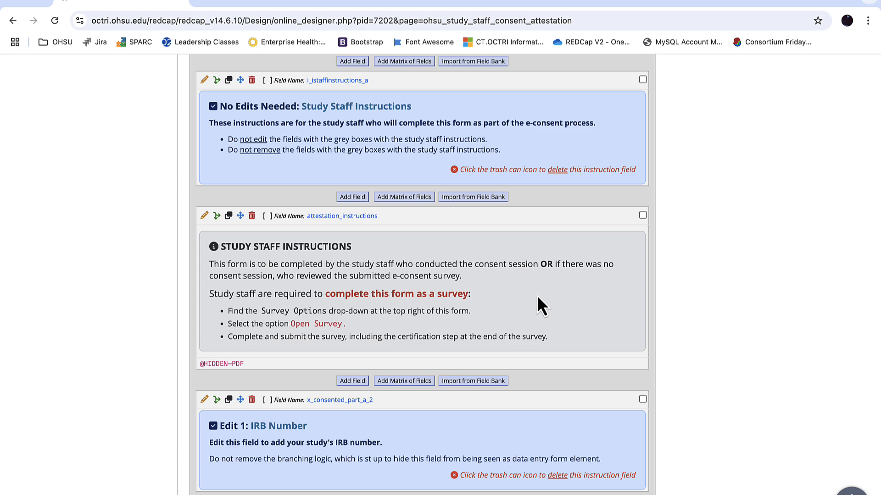
scroll(538, 296, down, 5)
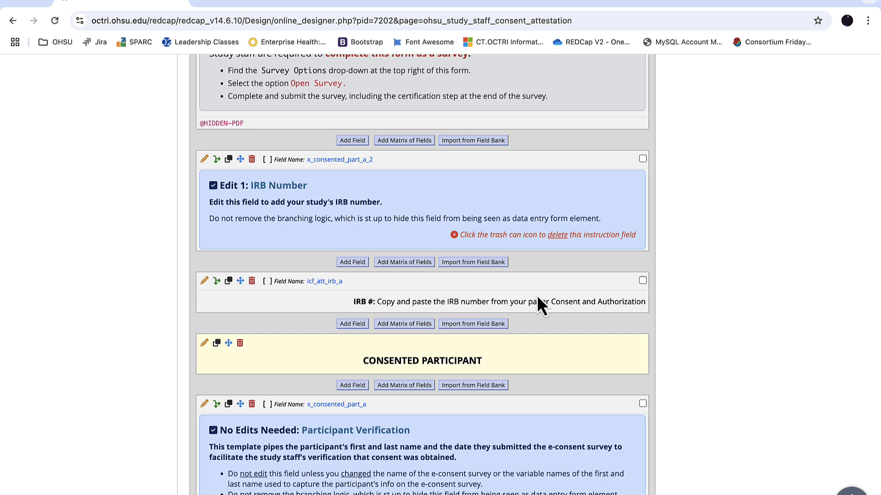
Examine the attestation form's participant verification, staff attestation, consent checkbox, date and staff signature fields together with their instructions
scroll(536, 296, down, 7)
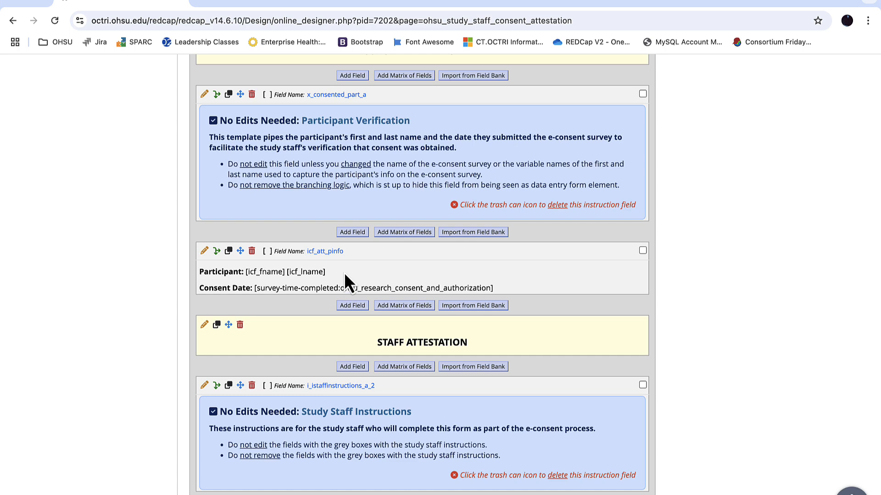
scroll(344, 273, down, 1)
scroll(346, 280, down, 6)
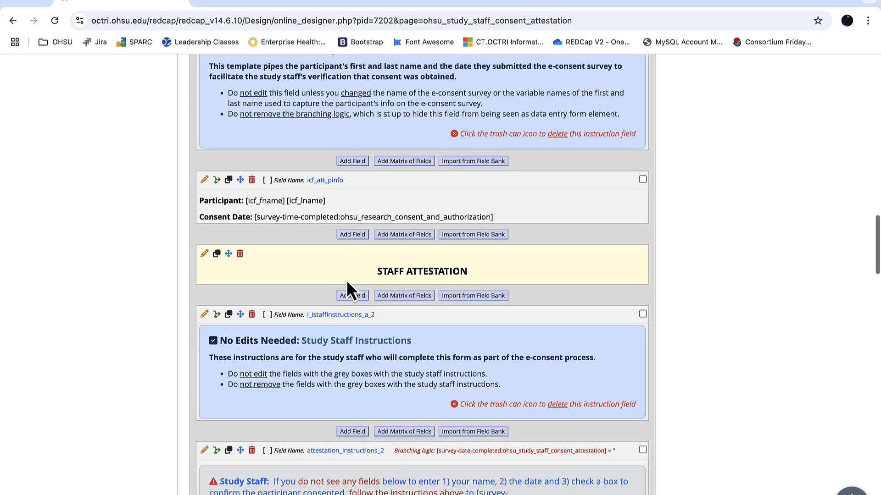
scroll(346, 280, down, 8)
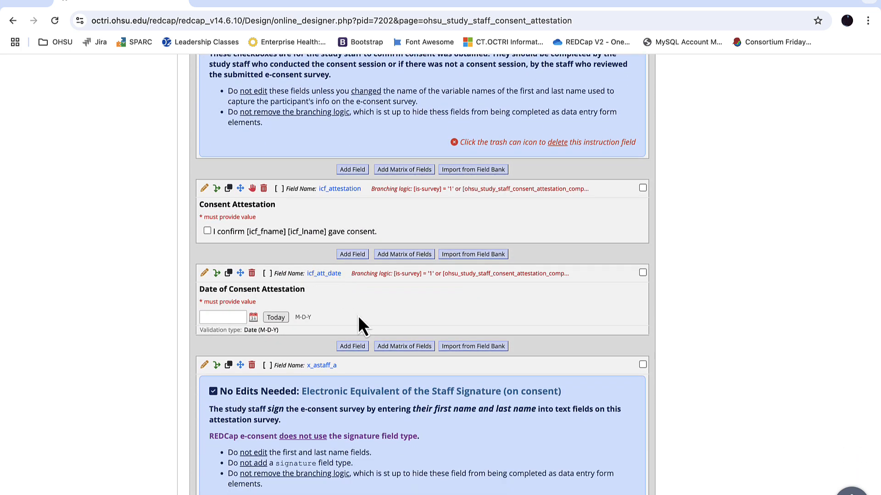
scroll(337, 317, down, 6)
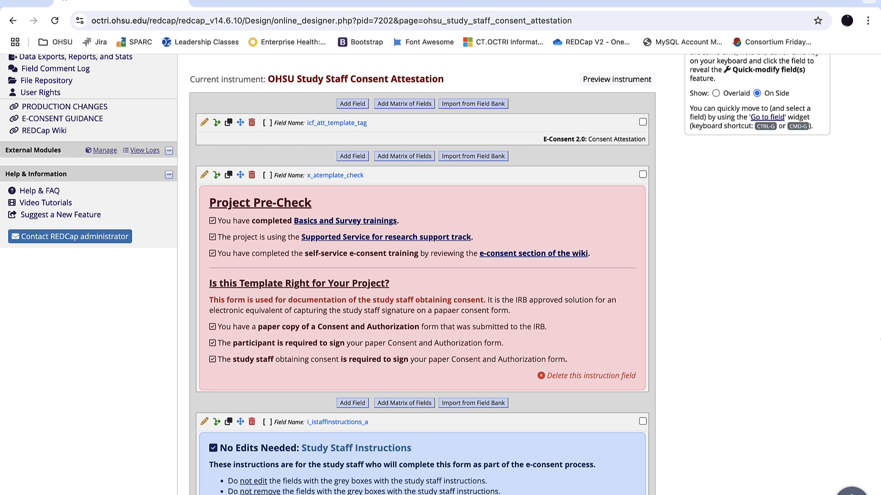
scroll(866, 329, down, 6)
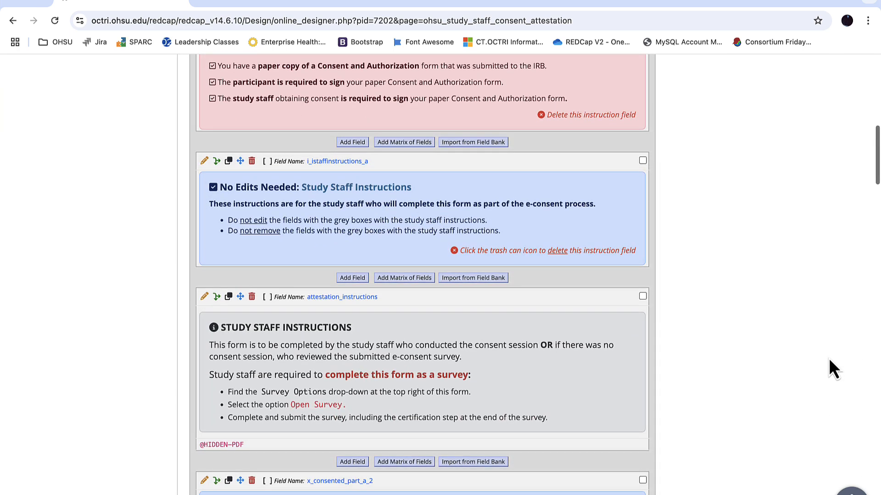
scroll(830, 360, down, 4)
Delete the Project Pre-Check field x_atemplate_check and the blue Study Staff Instructions field i_istaffinstructions_a from the attestation form
scroll(829, 360, up, 6)
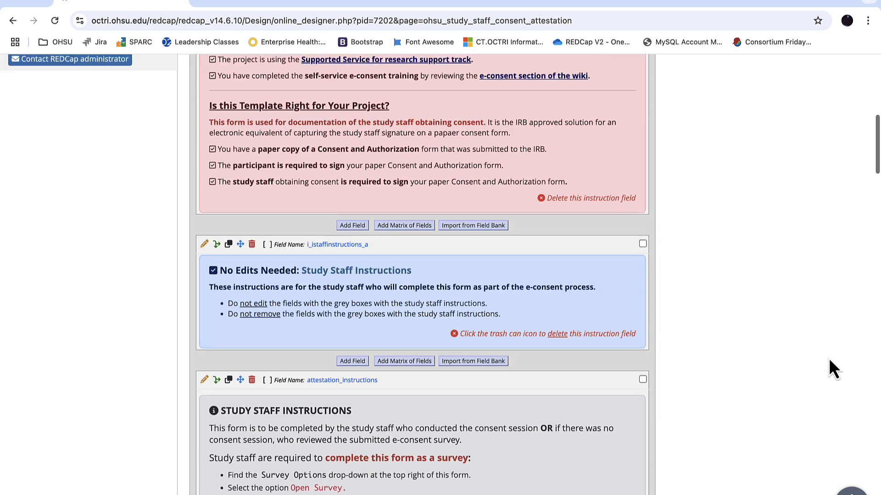
scroll(829, 359, up, 2)
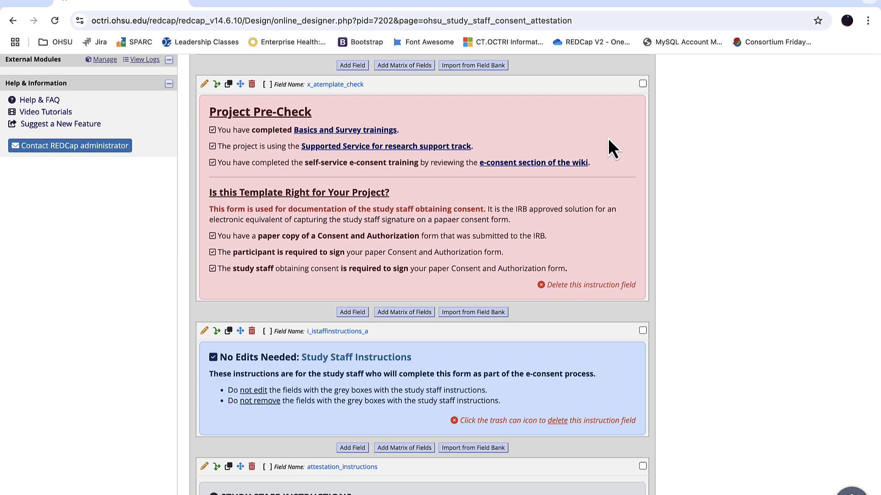
click(251, 84)
click(506, 321)
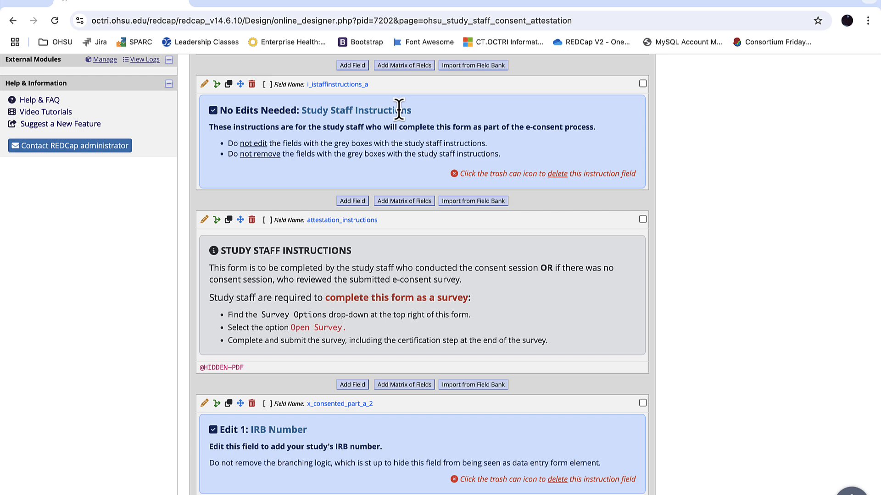
click(251, 84)
click(500, 318)
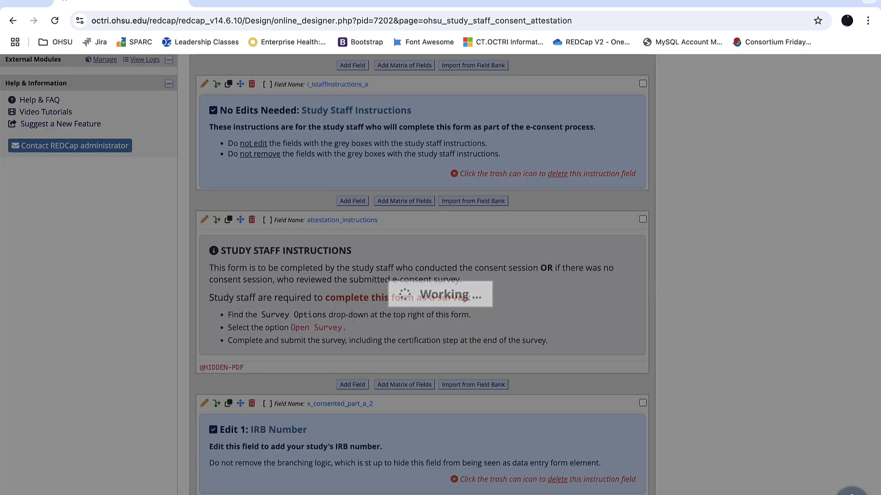
Replace the placeholder text in icf_att_irb_a with IRB number 0001234 from the Word consent form, make it non-bold, and save the field
scroll(866, 324, down, 3)
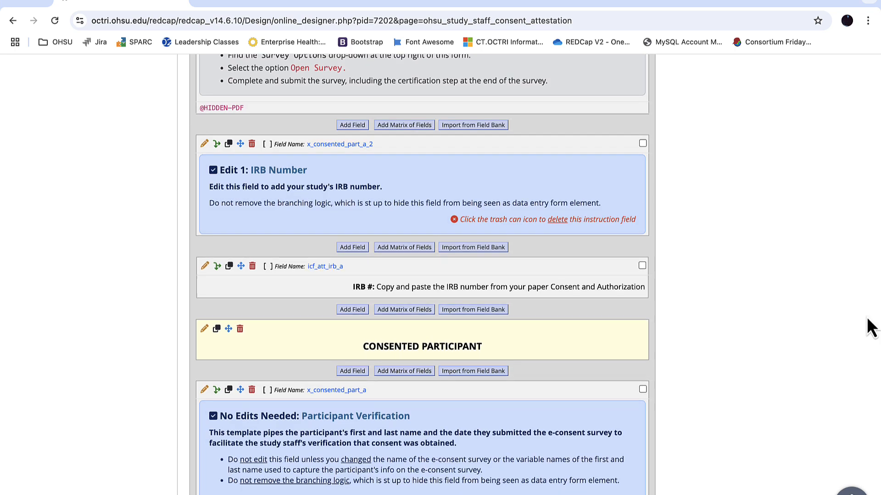
click(205, 266)
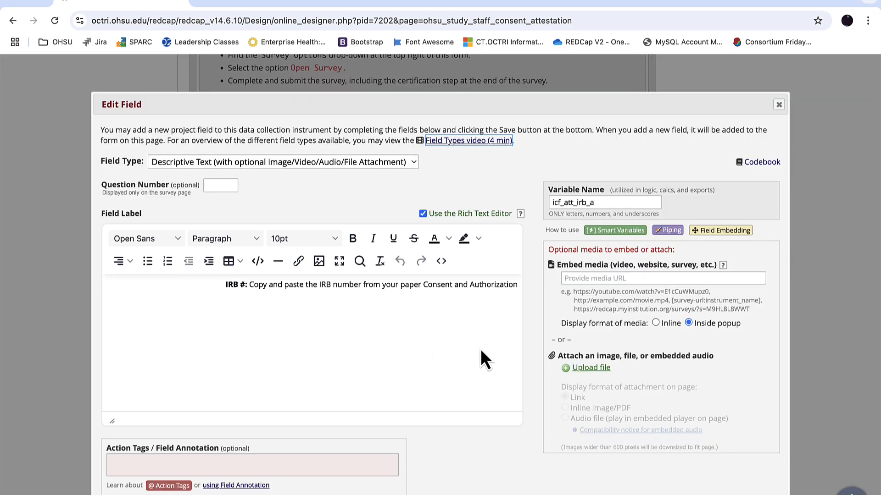
key(ctrl+Up)
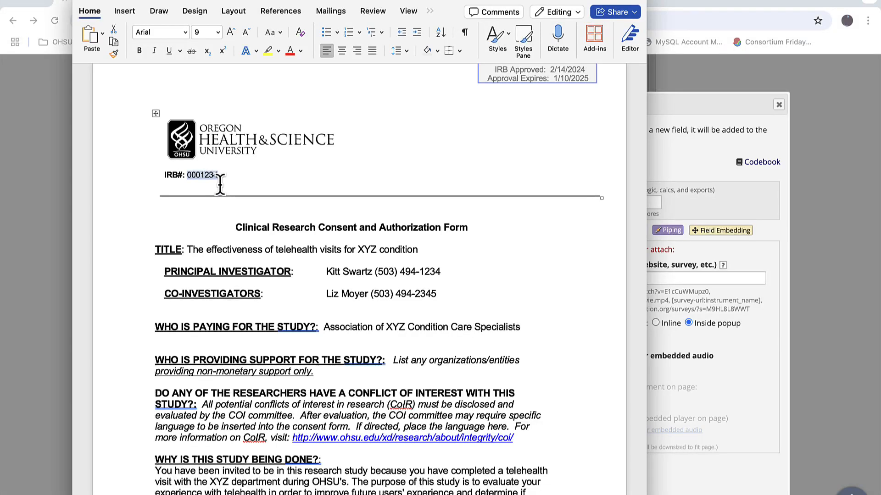
click(684, 158)
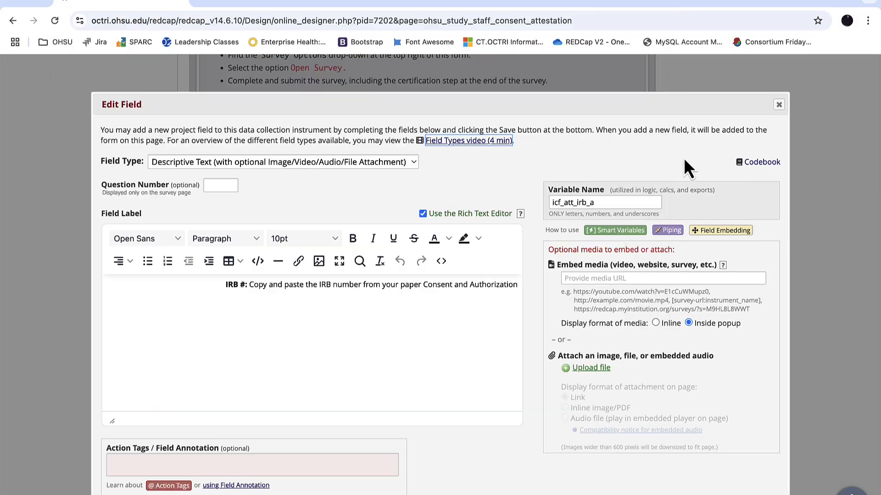
drag(249, 284, 486, 310)
text(001234)
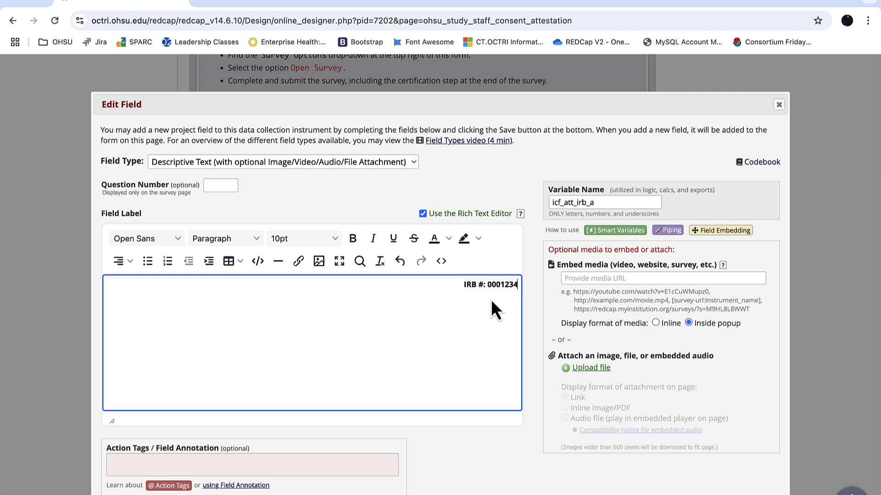
double_click(488, 284)
key(ctrl+b)
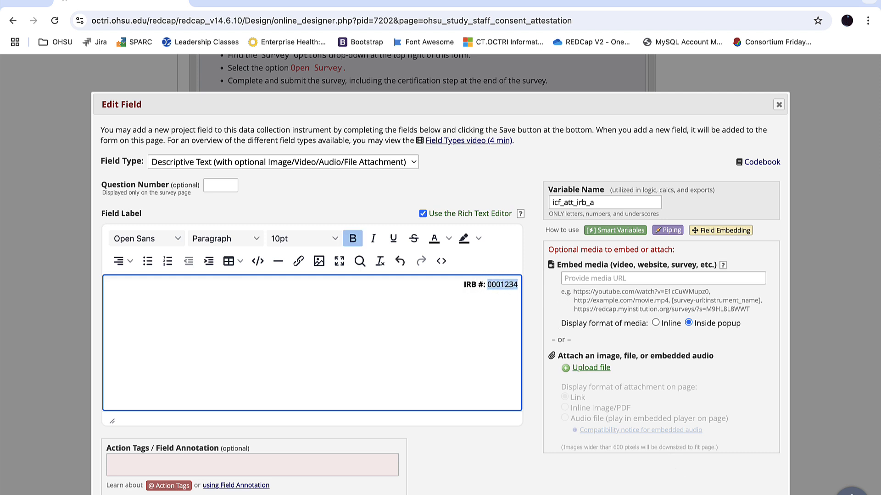
click(697, 478)
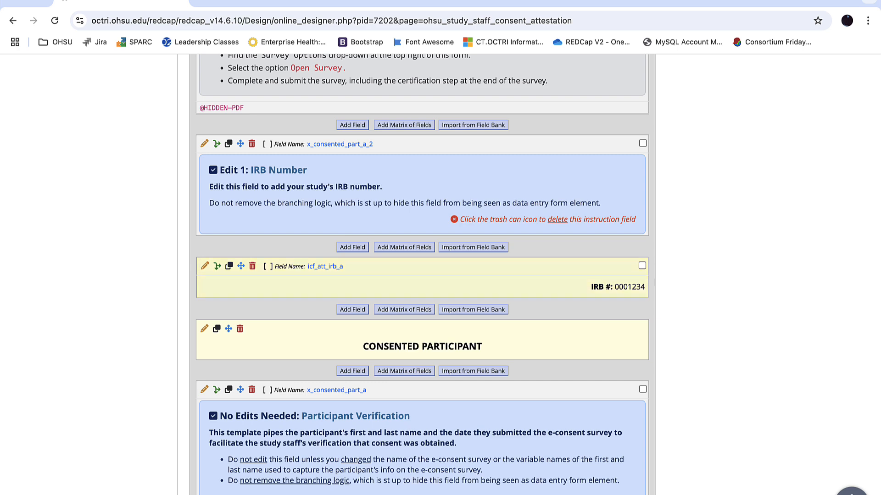
Delete the Edit 1: IRB Number instruction field x_consented_part_a_2 and review the form's Survey Settings guidance
click(251, 145)
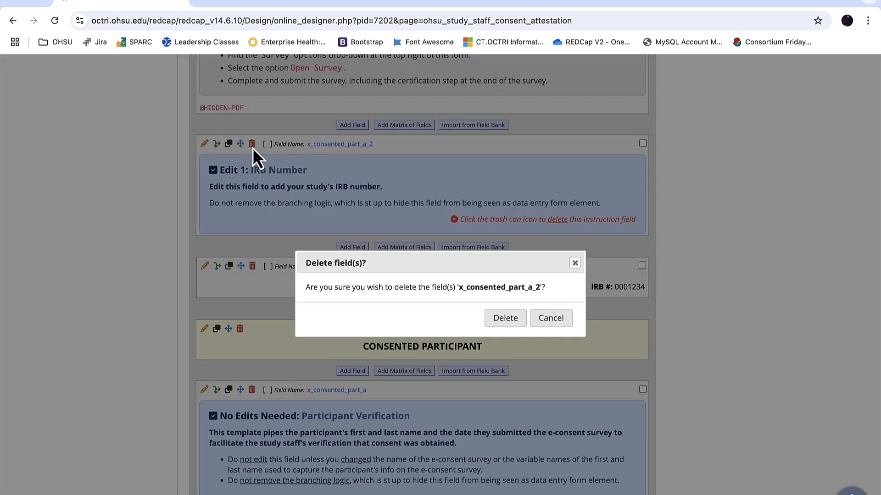
click(514, 320)
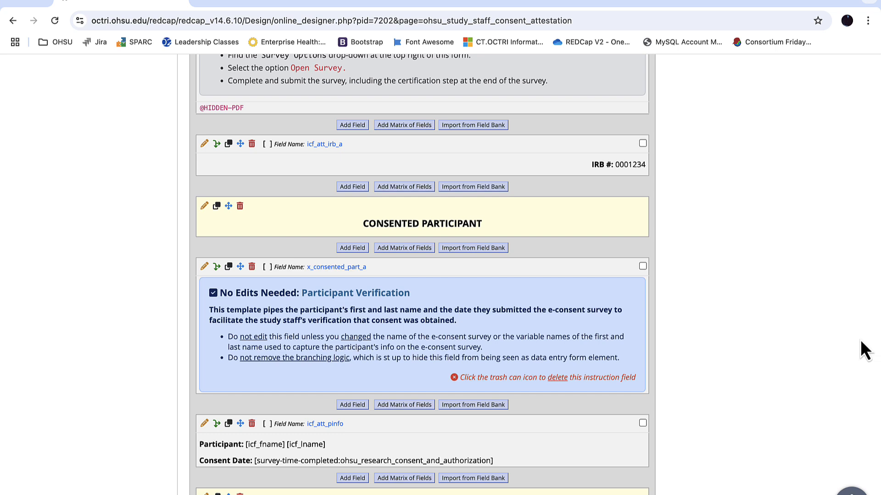
scroll(861, 341, down, 3)
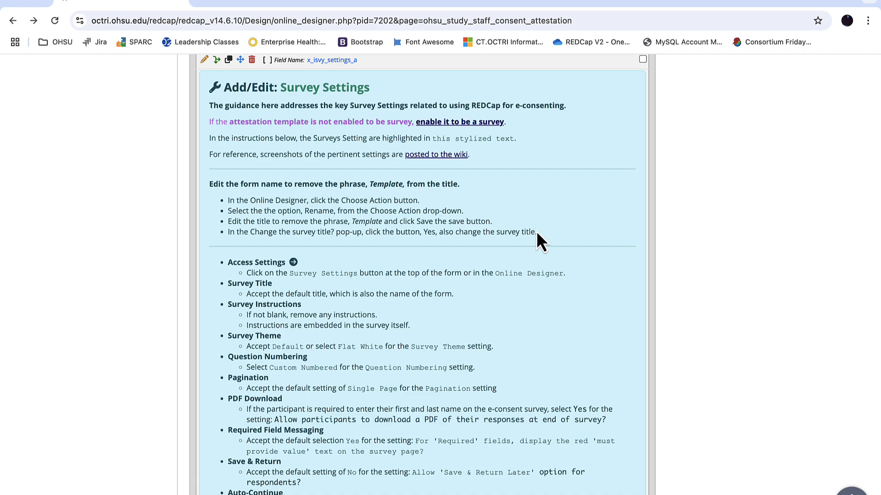
Open the attestation form's survey settings and check the title, instructions, theme, question numbering, pagination, PDF download and required-field options
scroll(537, 233, up, 20)
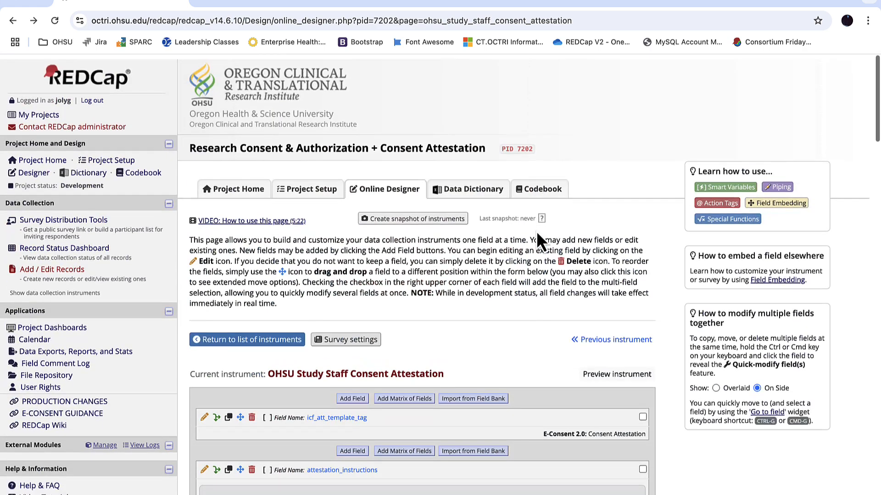
click(350, 336)
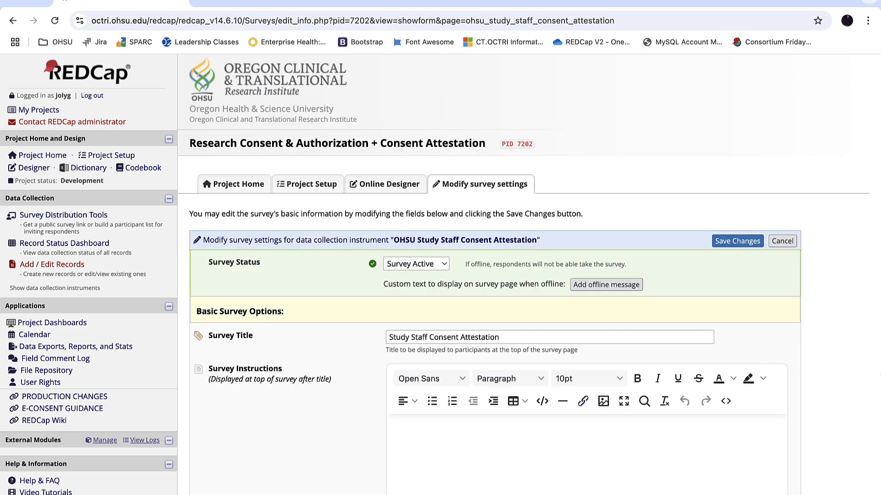
scroll(441, 275, down, 2)
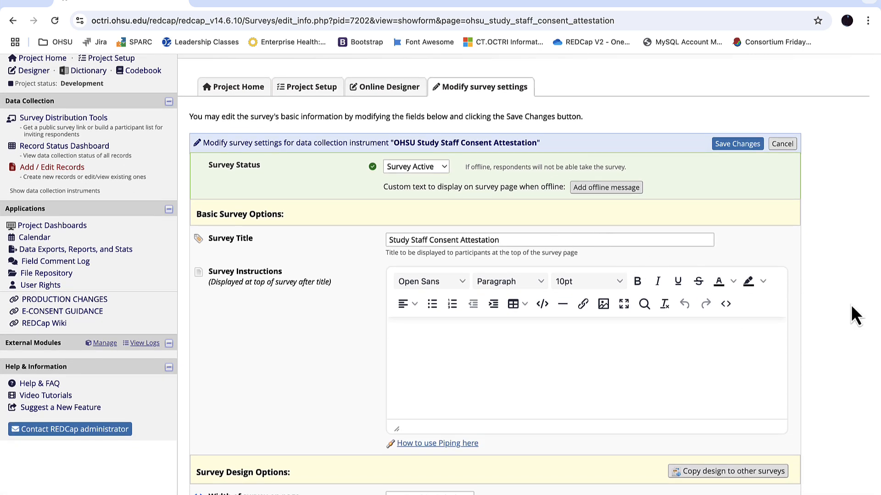
scroll(847, 316, down, 2)
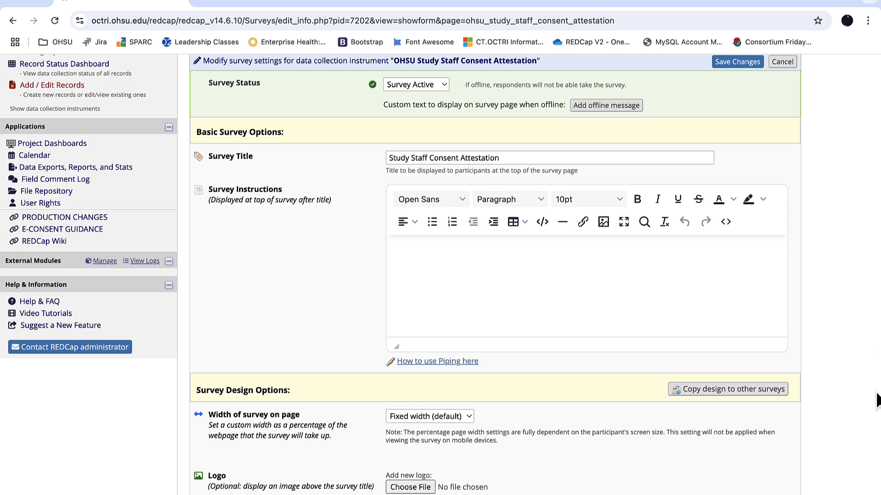
scroll(877, 399, down, 8)
scroll(873, 400, down, 2)
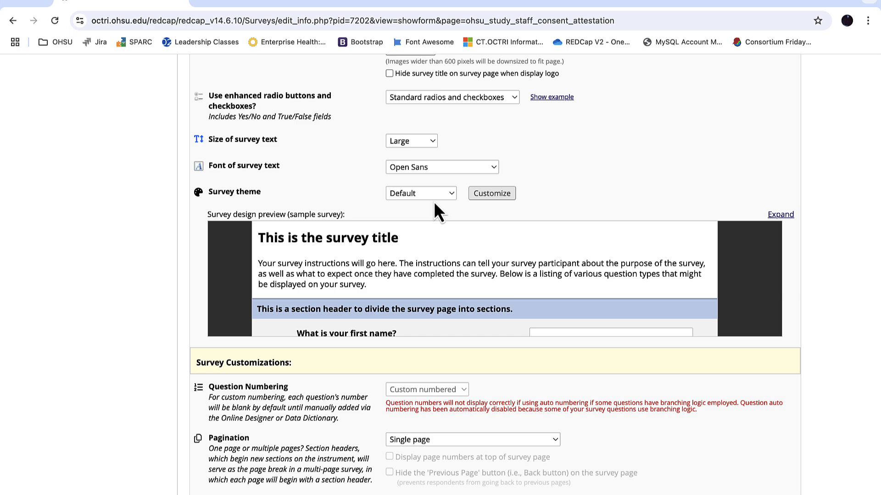
scroll(434, 205, down, 4)
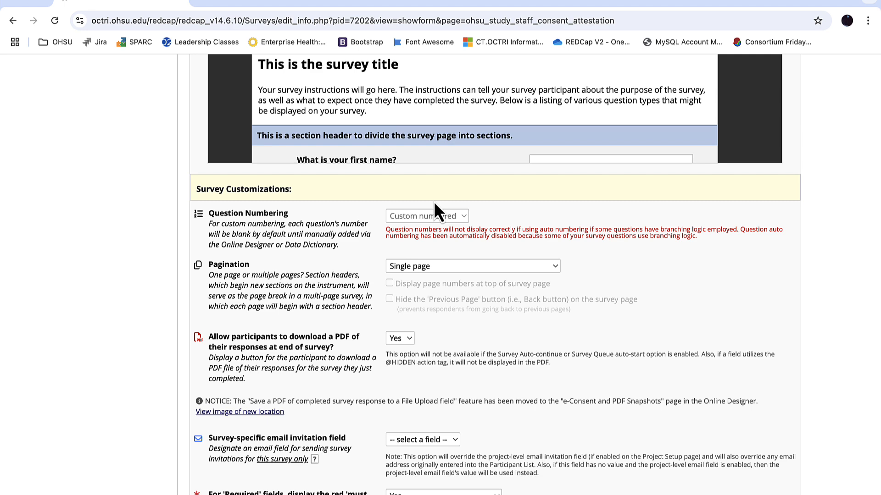
scroll(434, 204, down, 1)
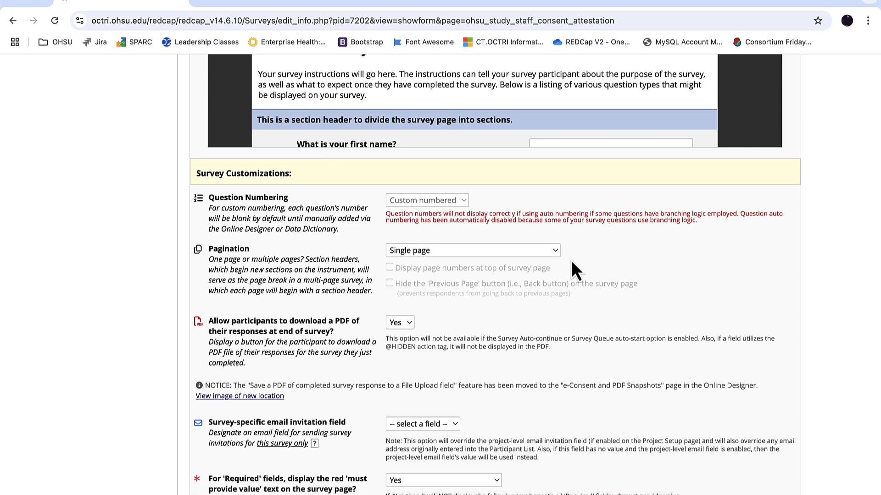
scroll(860, 289, down, 1)
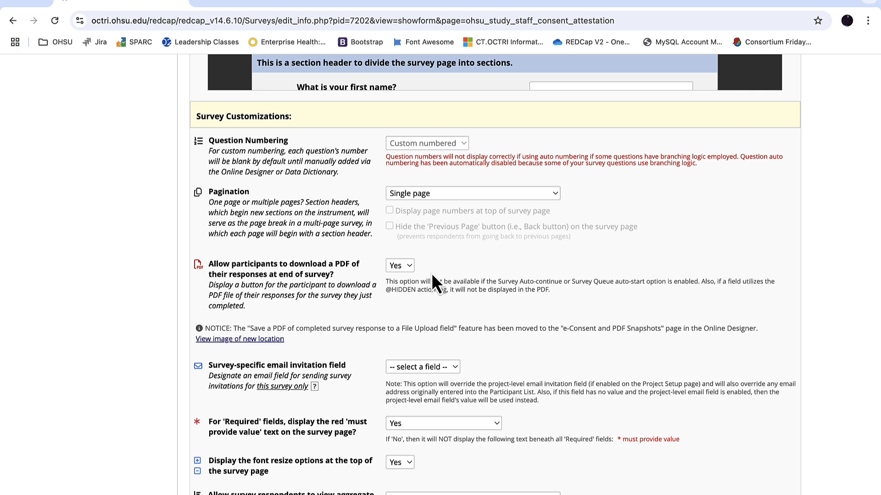
scroll(421, 287, down, 5)
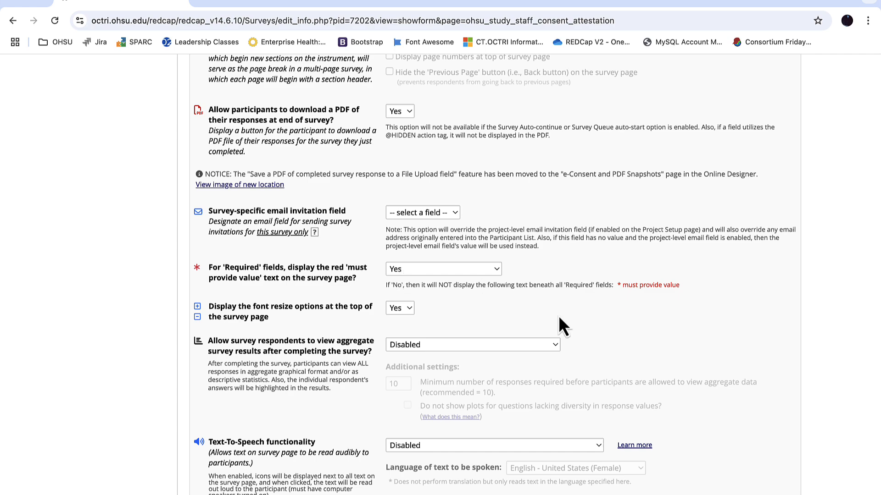
Check the Save & Return Later, auto-continue, completion text and confirmation email options, and save the attestation survey settings
scroll(652, 362, down, 12)
scroll(652, 368, down, 5)
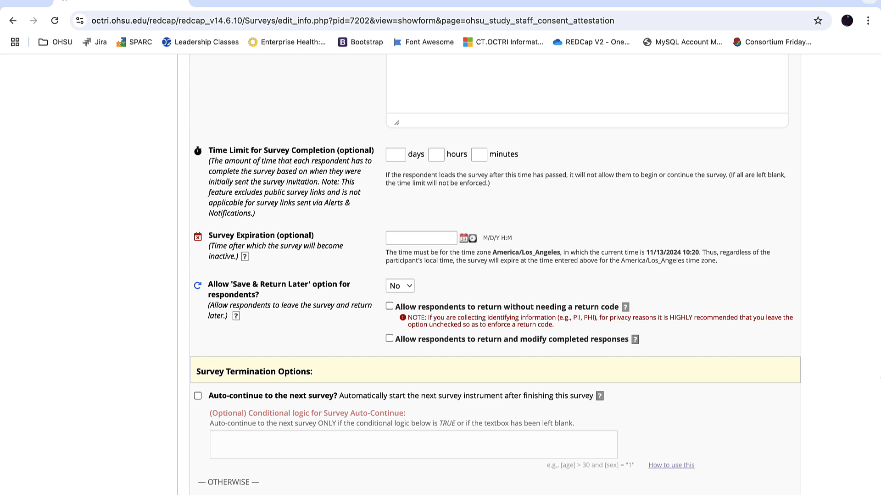
scroll(757, 364, down, 2)
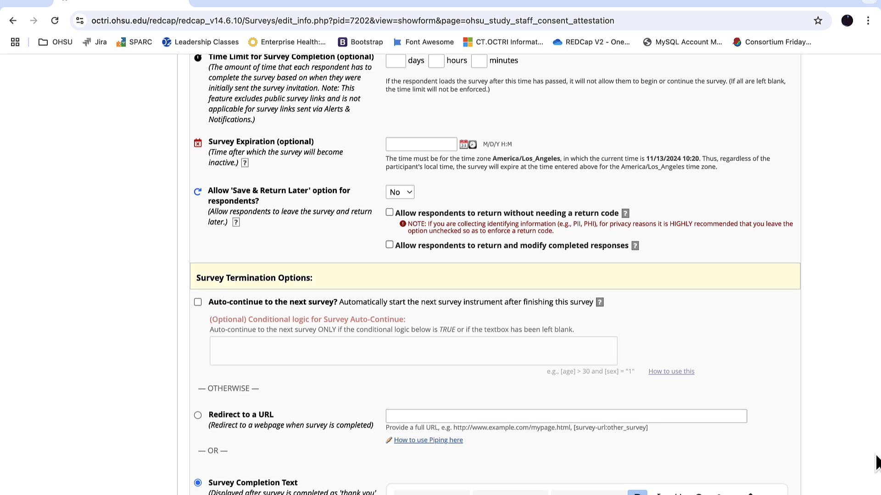
scroll(877, 461, down, 6)
scroll(877, 461, down, 1)
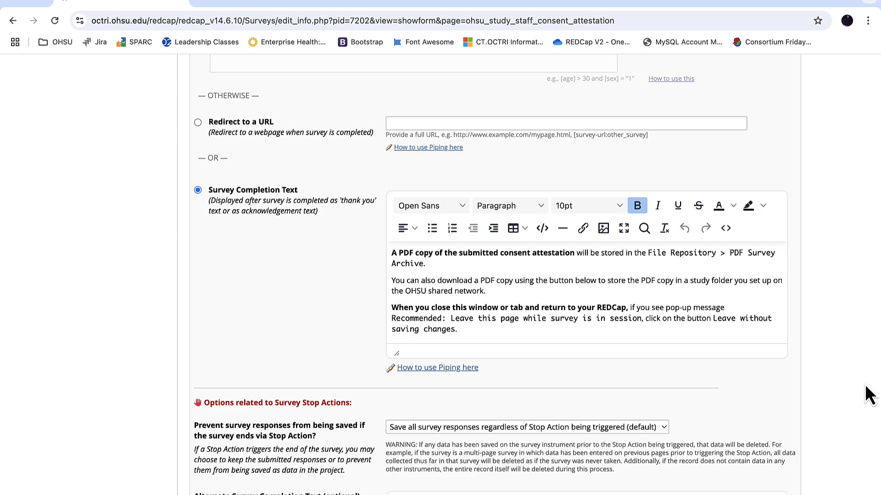
scroll(869, 394, down, 10)
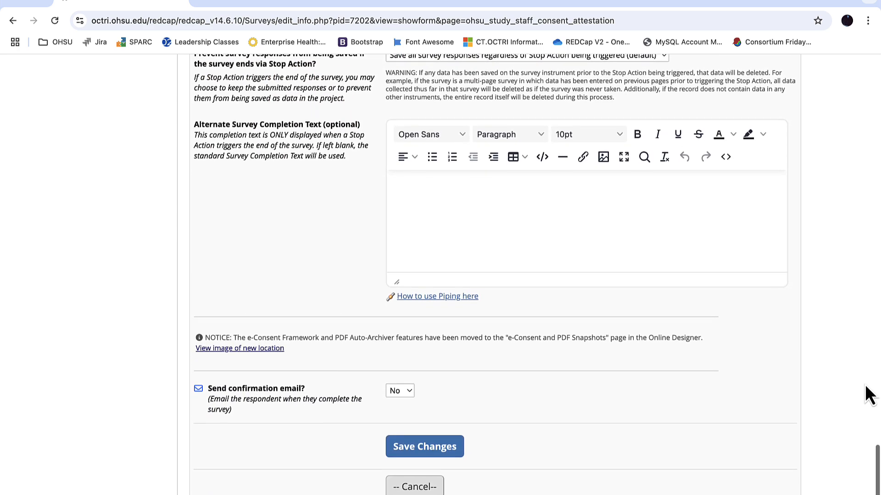
click(432, 344)
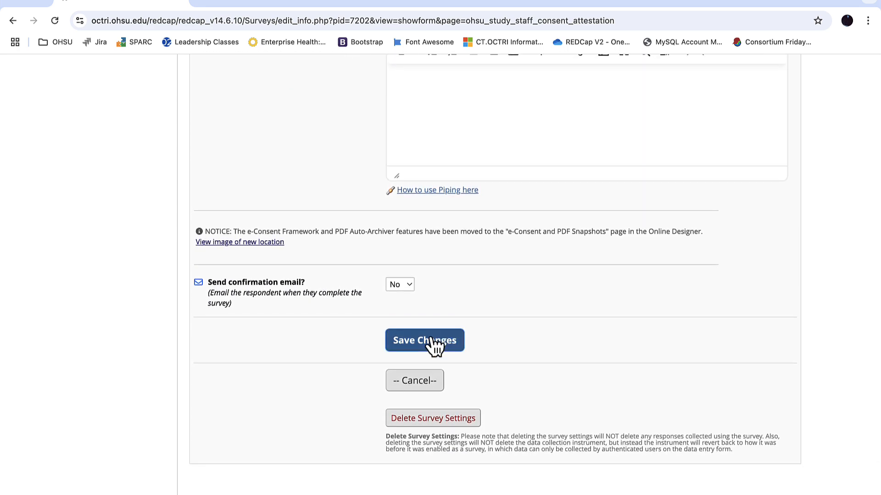
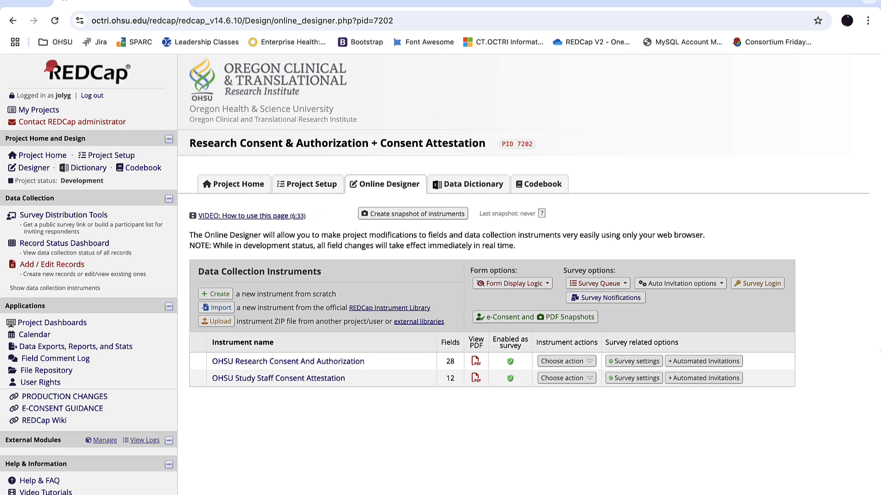
Open the e-Consent Framework settings and start enabling e-Consent for the Study Staff Consent Attestation survey
click(525, 321)
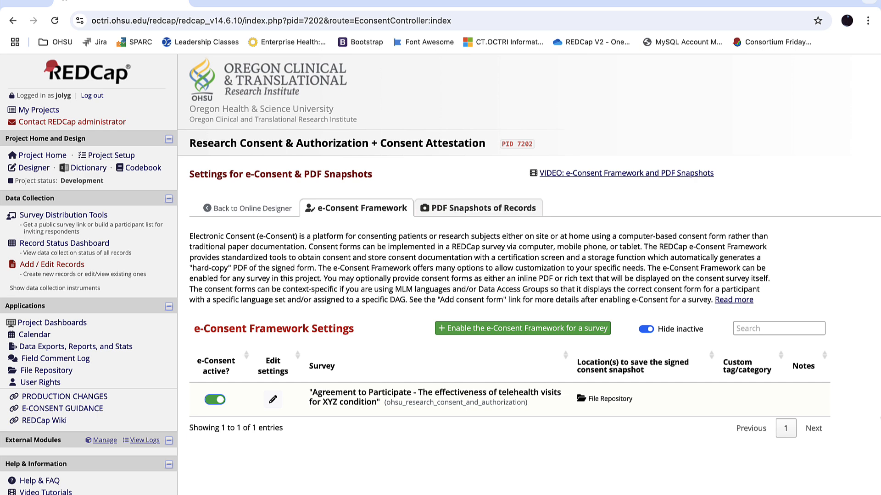
click(504, 329)
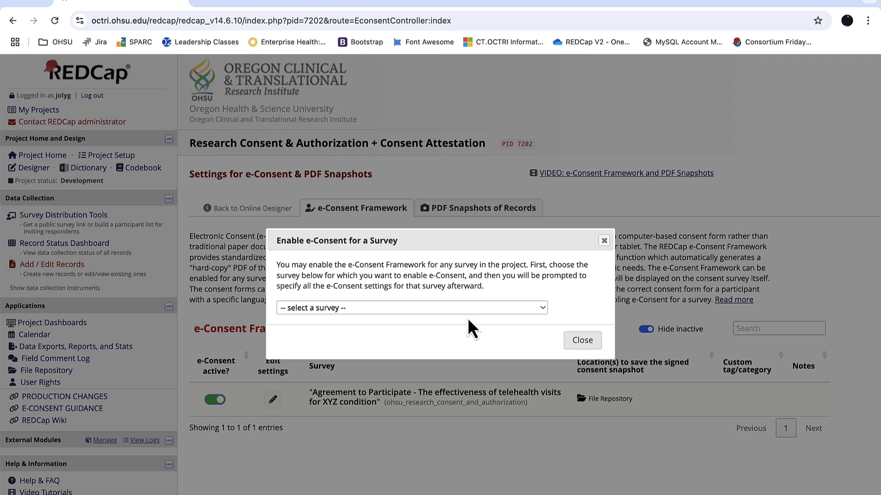
click(419, 310)
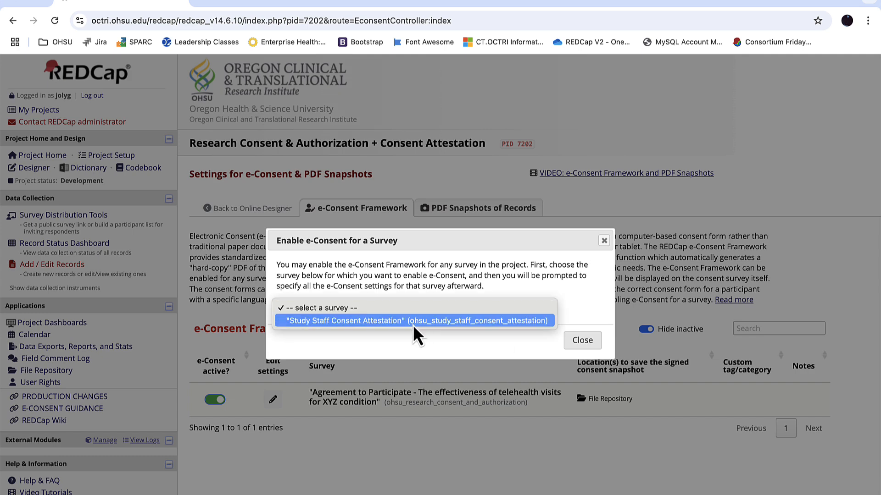
click(412, 325)
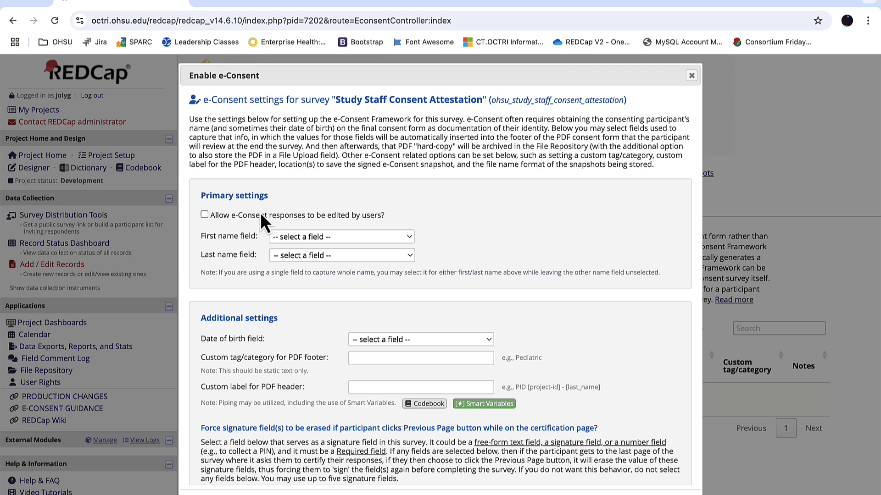
Assign icf_fname as the first name field and icf_lname as the last name field in the attestation's e-Consent settings
click(337, 243)
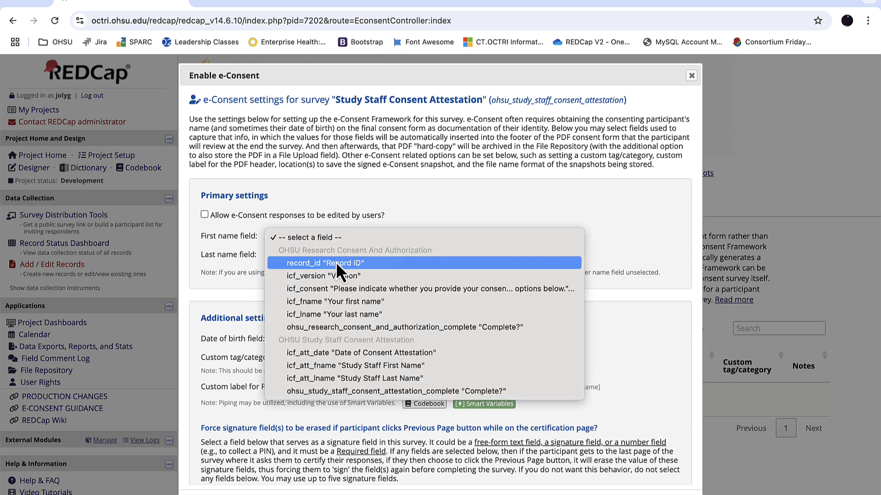
click(342, 305)
click(293, 257)
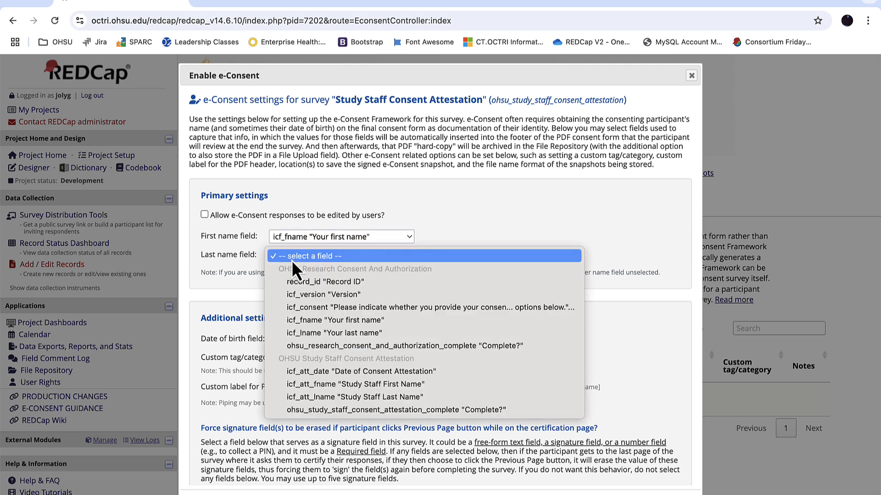
click(312, 333)
Set the custom tag/category for the attestation's PDF footer to "Consent Attestation"
scroll(312, 339, down, 2)
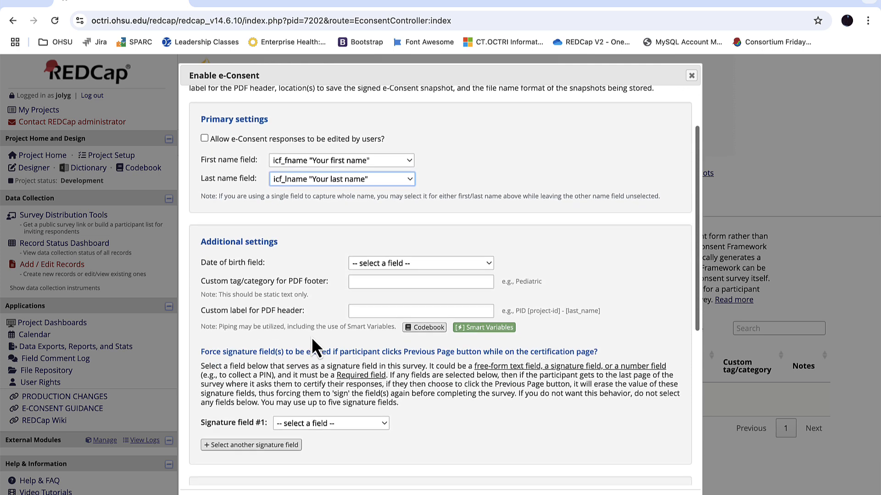
scroll(312, 337, down, 2)
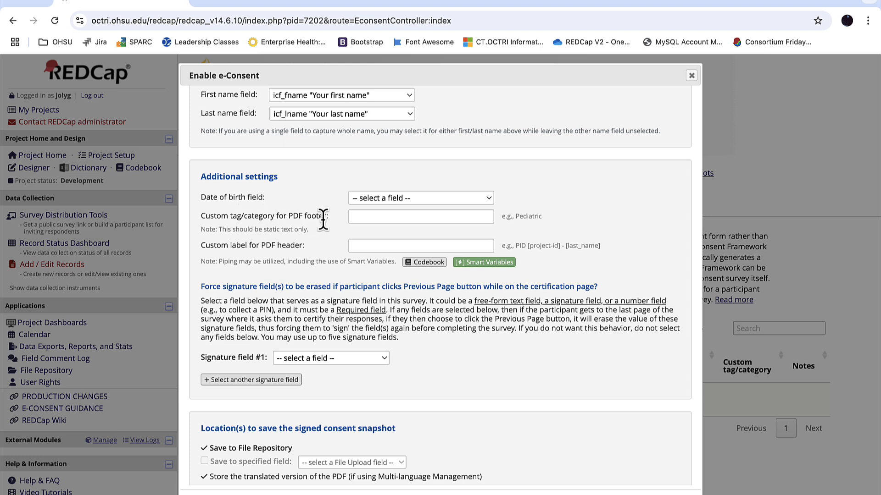
click(367, 216)
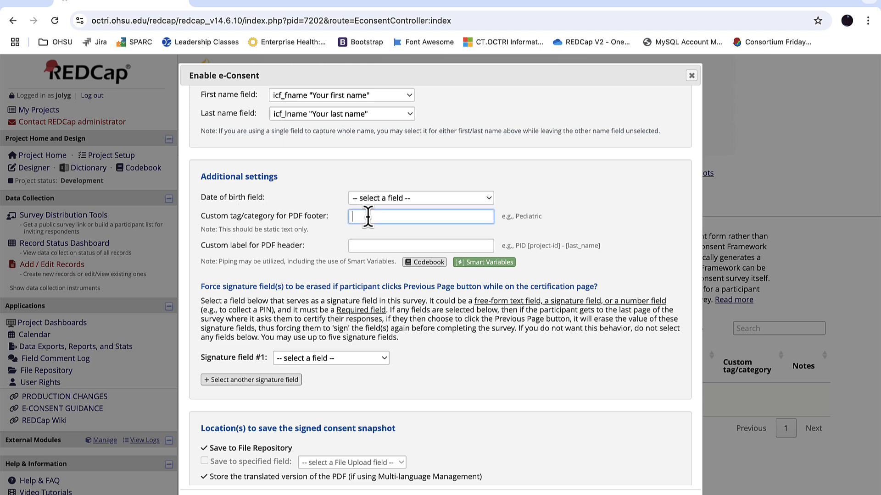
text(Consent Attestation)
Set signature field #1 to icf_att_fname and add signature field #2 as icf_att_lname in the attestation's e-Consent settings
scroll(368, 216, down, 3)
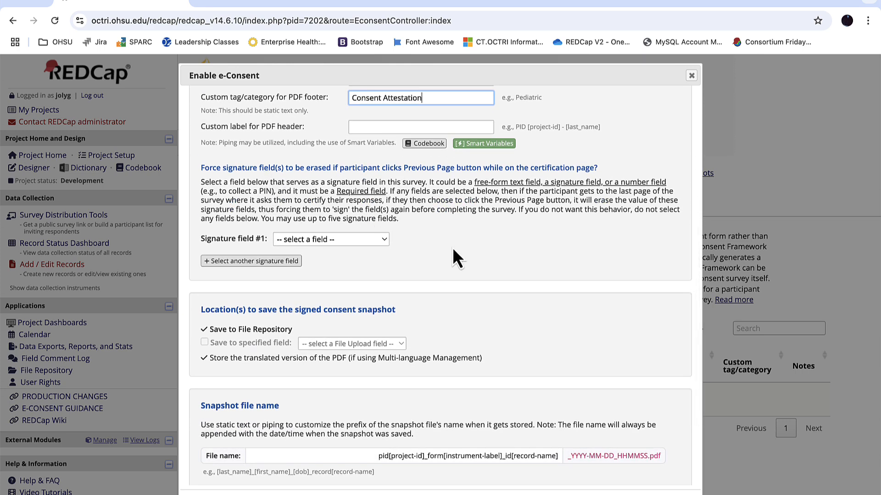
click(318, 239)
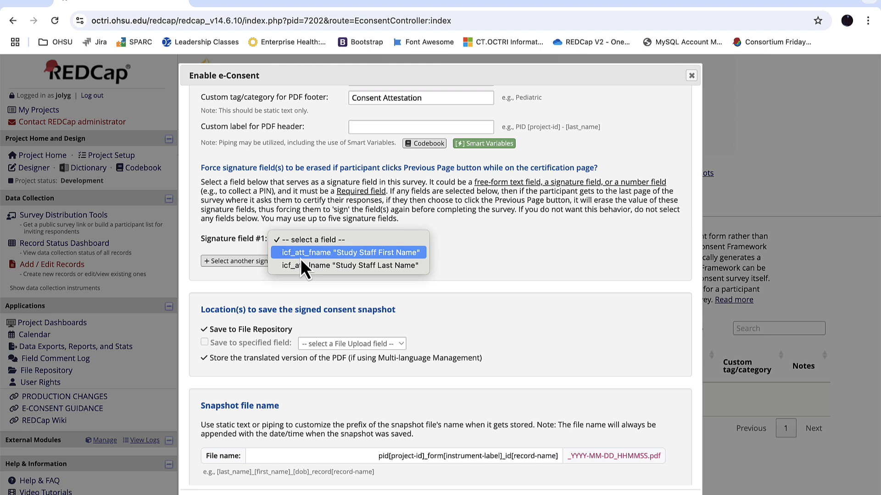
click(307, 258)
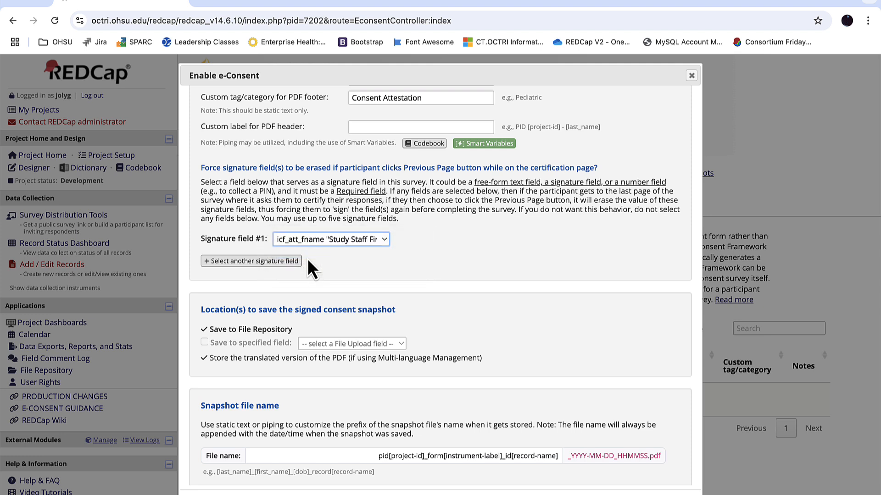
click(234, 266)
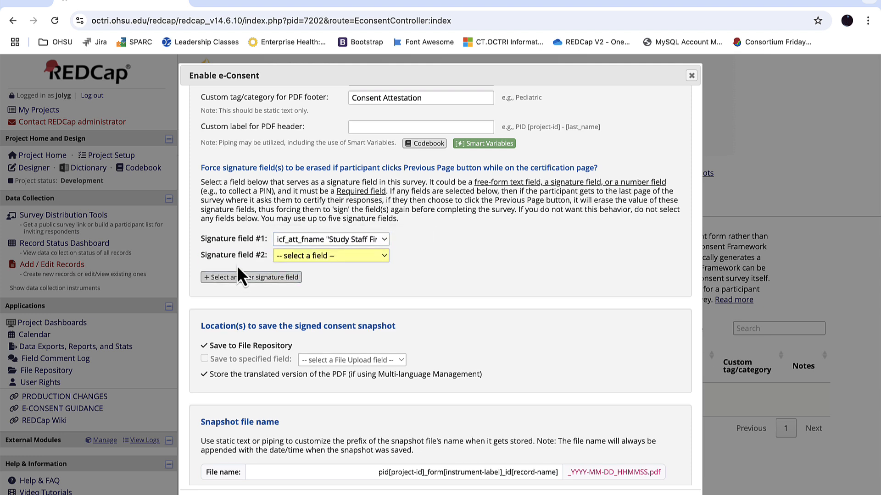
click(304, 257)
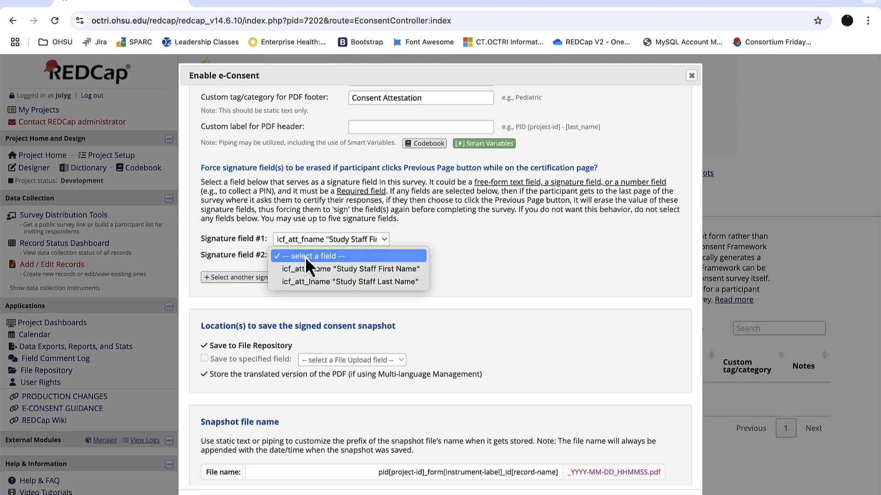
click(326, 285)
scroll(488, 288, down, 1)
scroll(489, 291, down, 3)
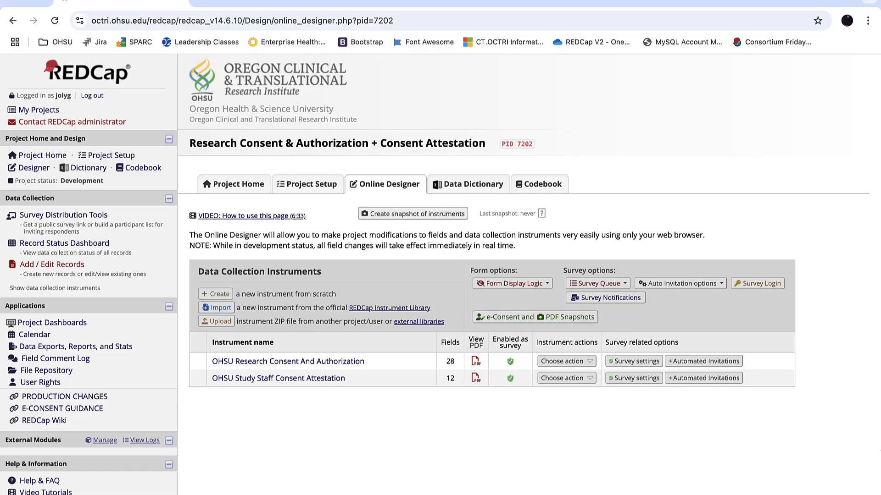
Add a new record, save its OHSU Research Consent And Authorization form while staying on it, and dismiss the required-fields notice
click(46, 268)
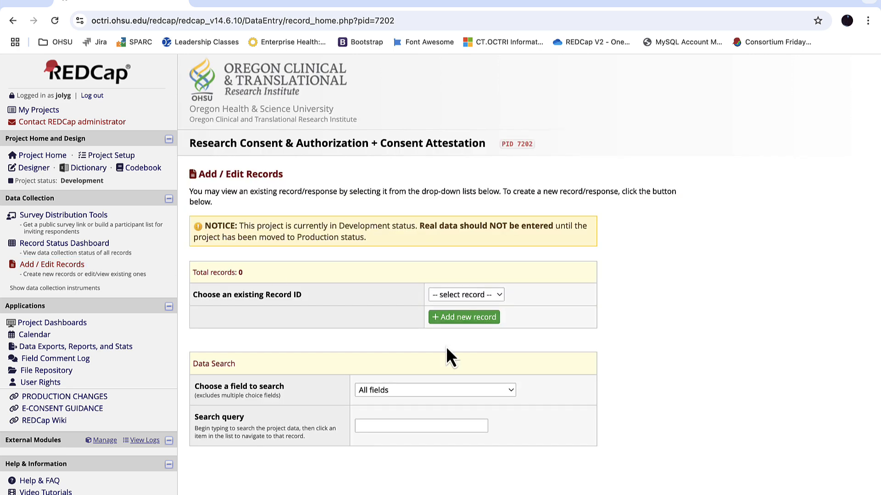
click(463, 316)
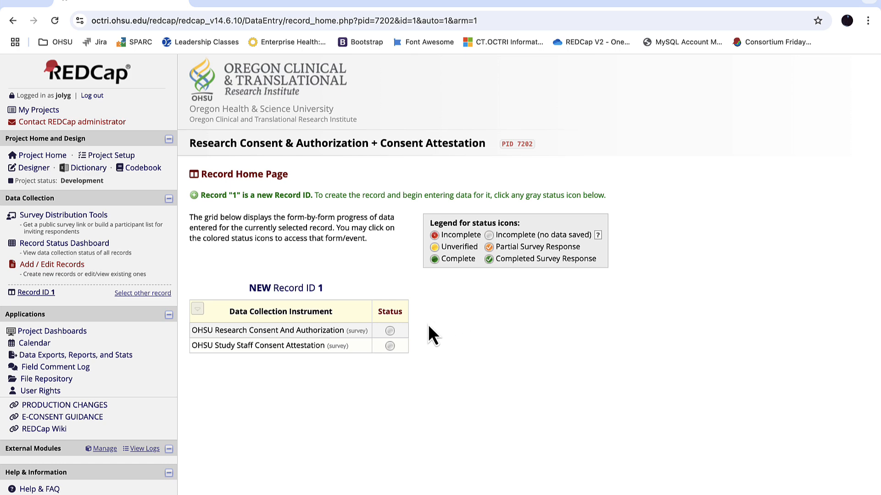
click(390, 331)
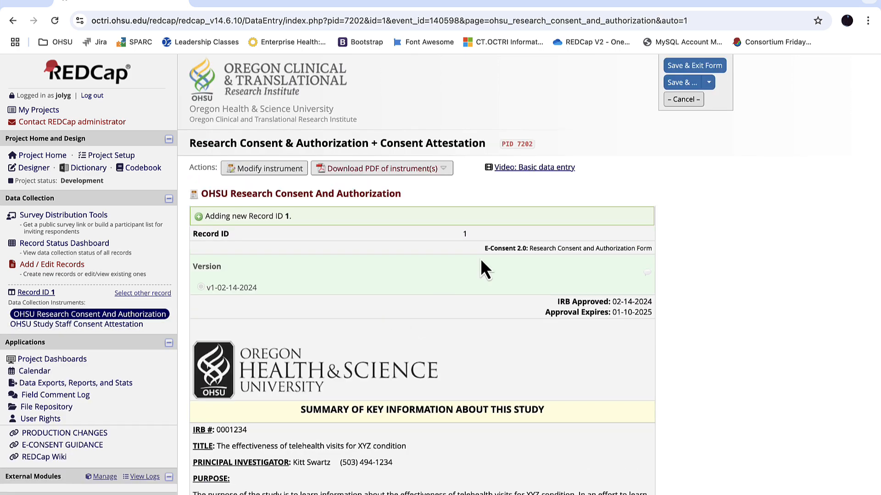
click(709, 82)
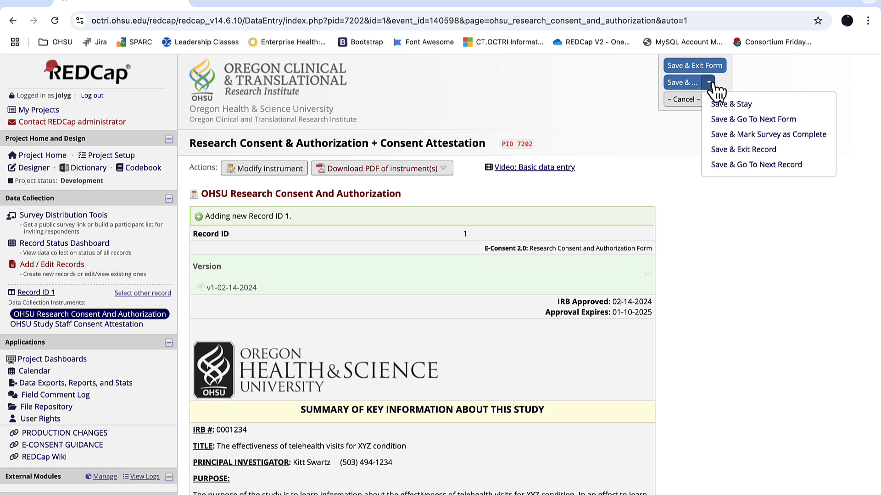
click(720, 103)
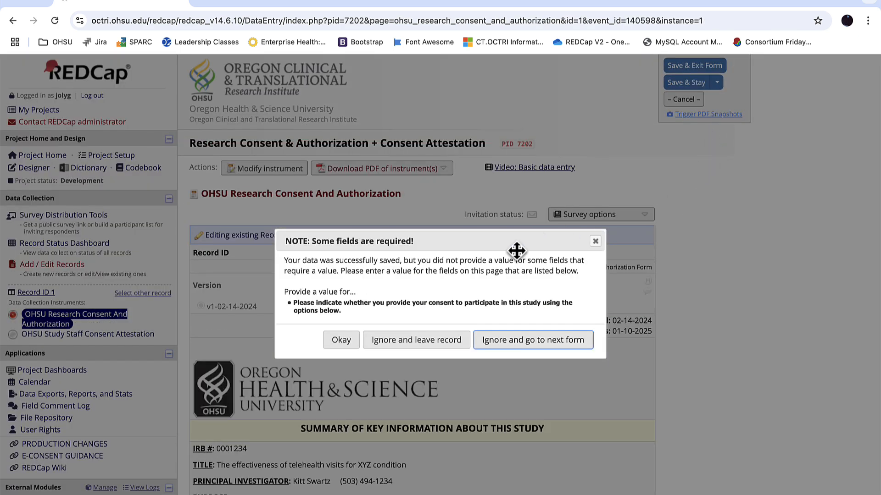
click(343, 340)
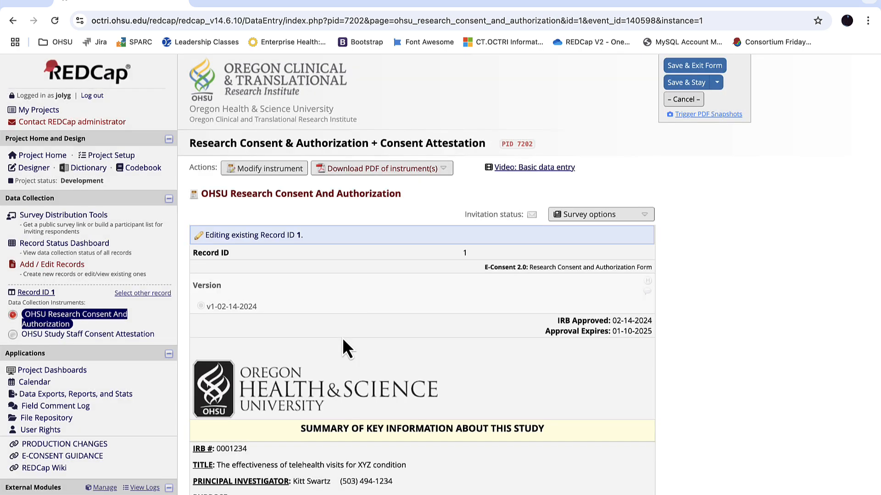
Open the consent form as a survey for the new record and review its introduction, consent summary and study information sections
click(645, 223)
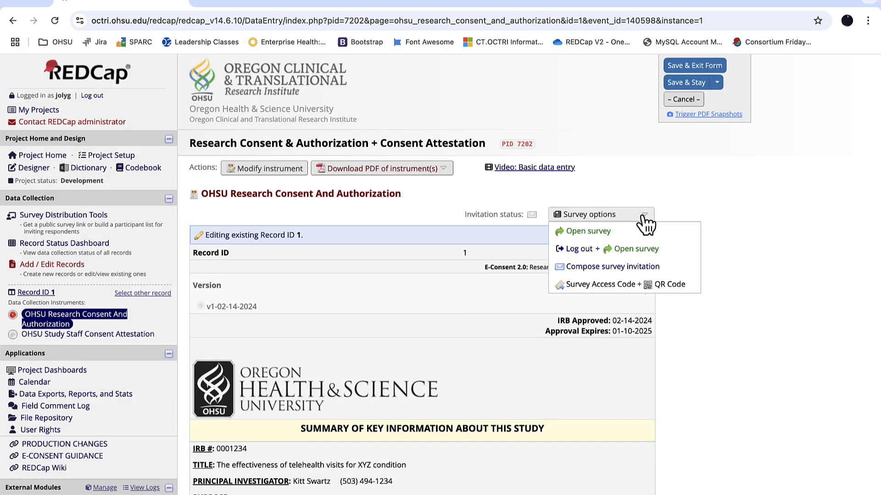
click(642, 232)
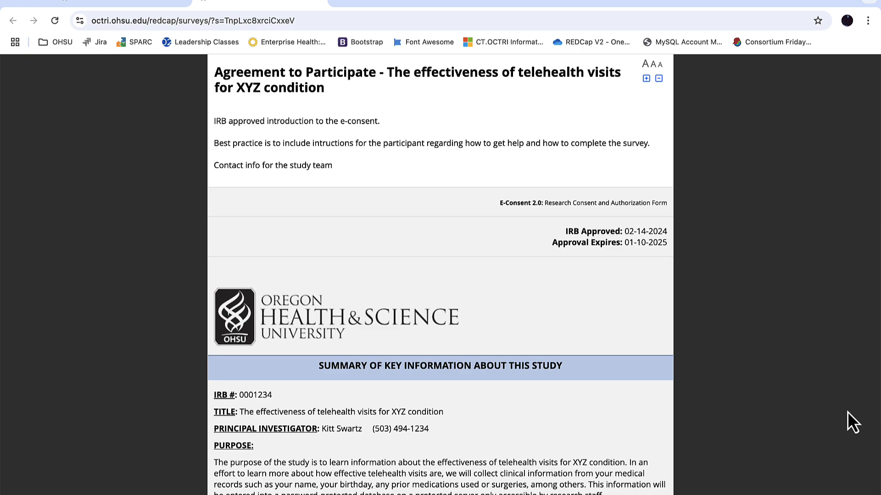
scroll(847, 411, down, 12)
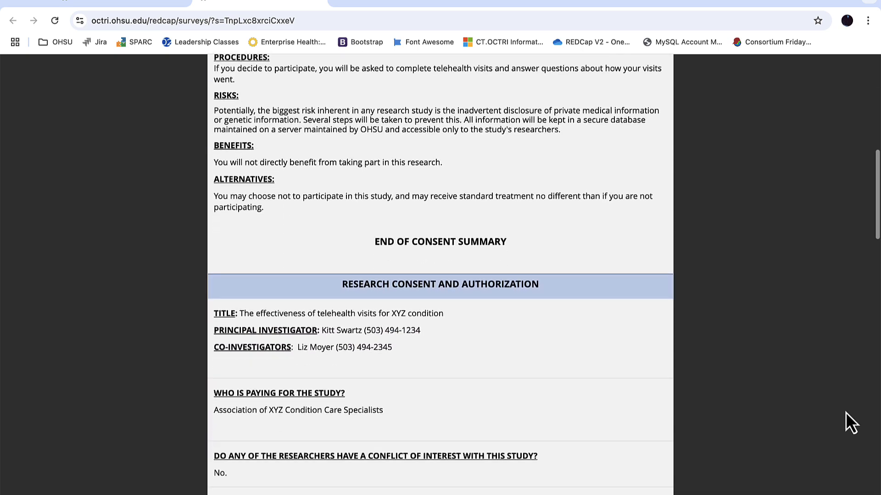
scroll(847, 411, down, 2)
scroll(846, 412, down, 1)
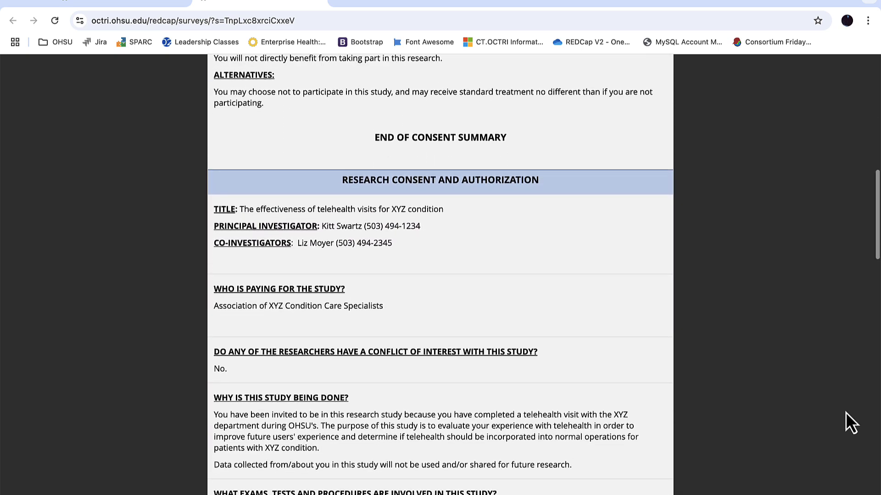
scroll(846, 412, up, 14)
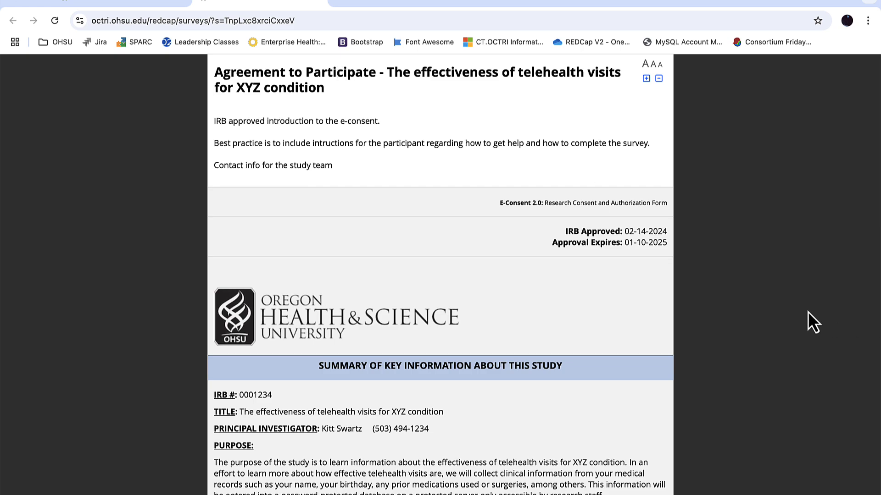
scroll(805, 310, down, 20)
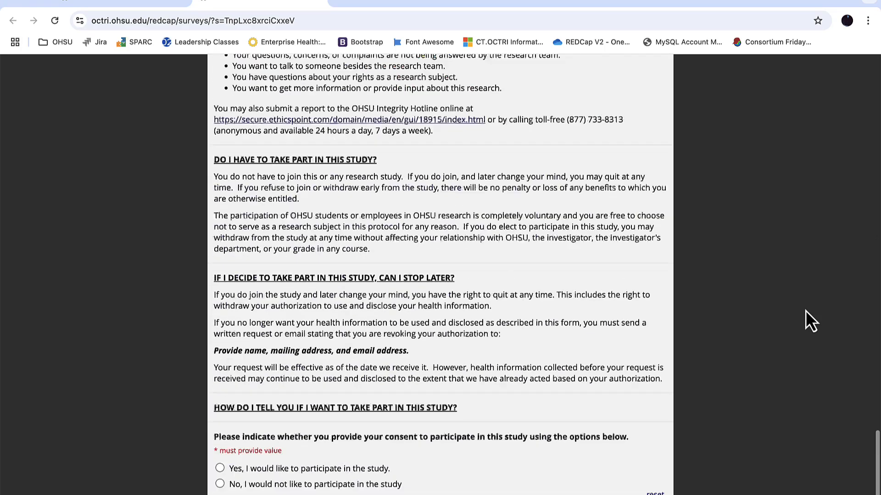
Answer "Yes, I would like to participate in the study", enter the participant's first and last names, and continue to the certification page
click(275, 404)
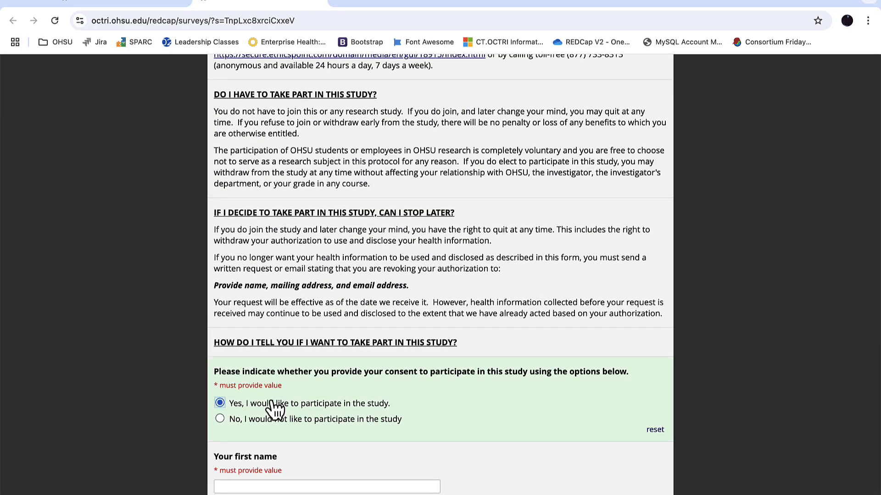
scroll(275, 410, down, 4)
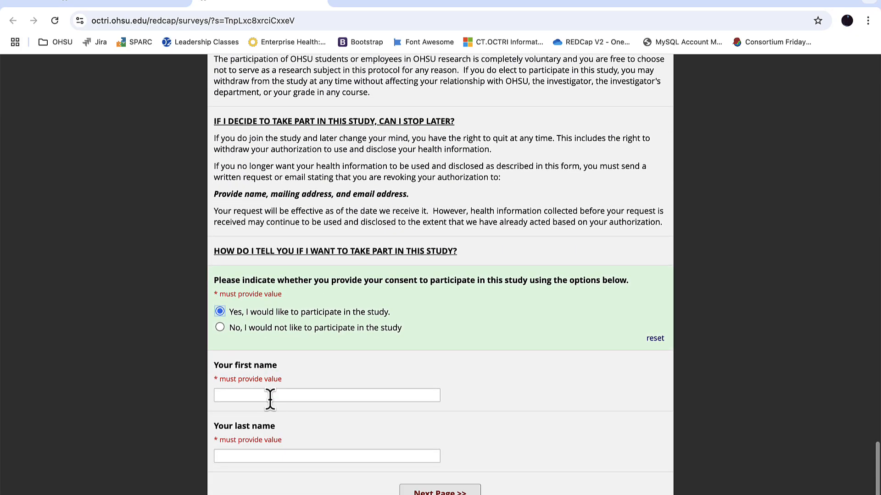
click(270, 394)
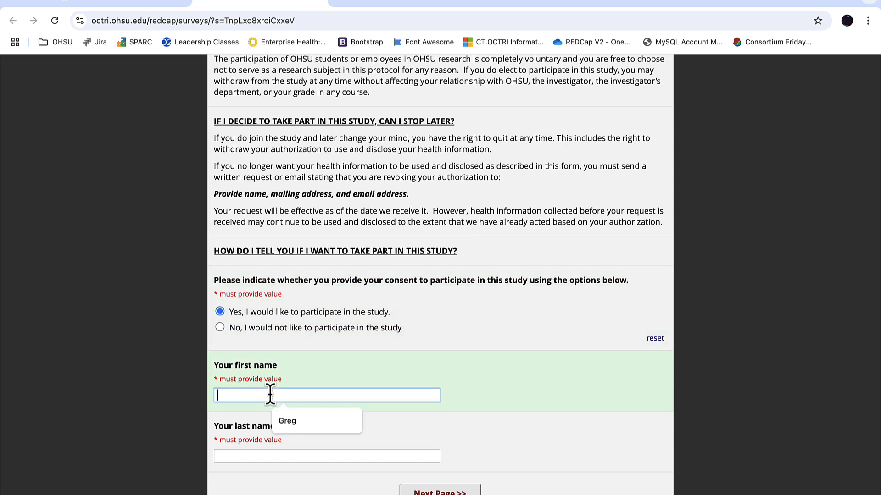
key(Tab)
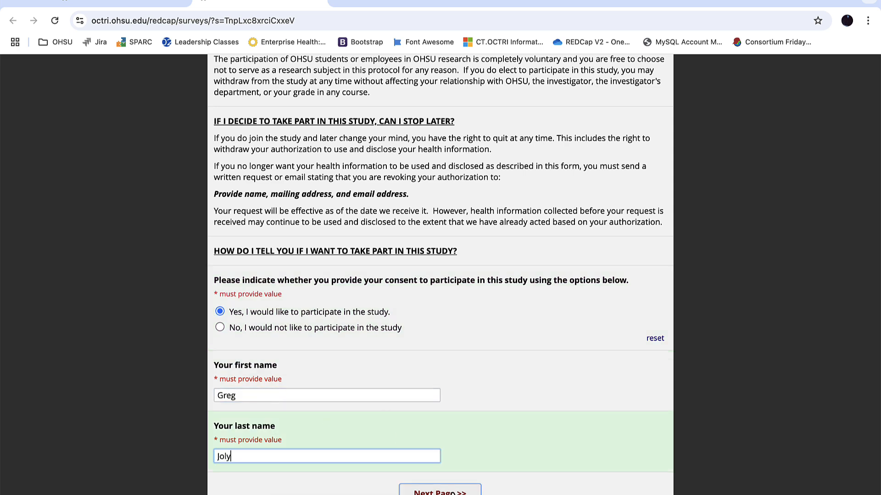
key(Return)
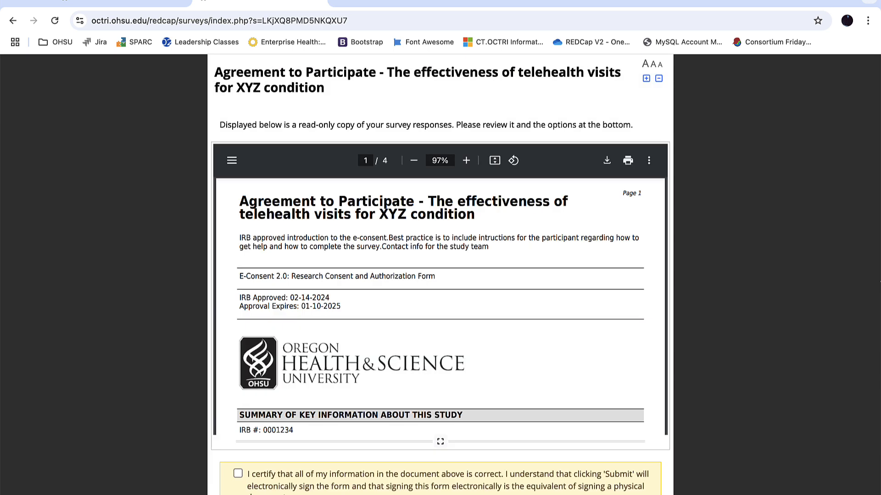
Review the read-only consent copy, certify and submit it, and leave the record's consent form without saving changes
scroll(571, 384, down, 15)
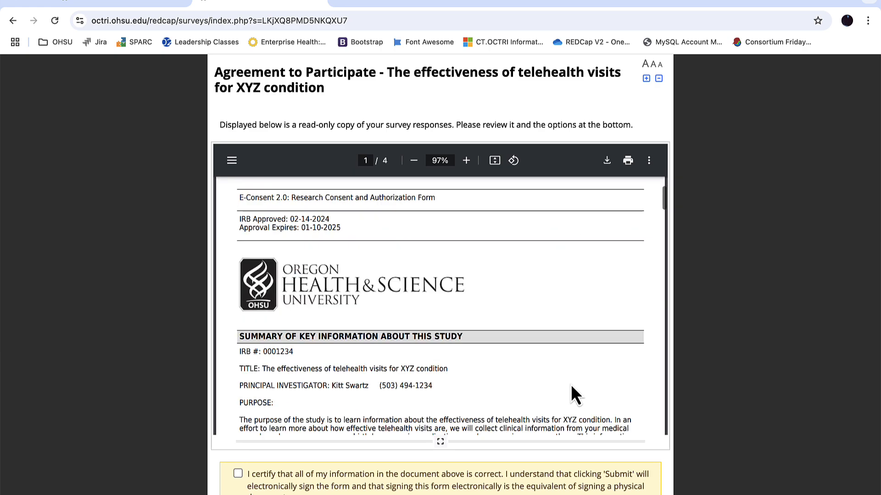
scroll(571, 395, down, 15)
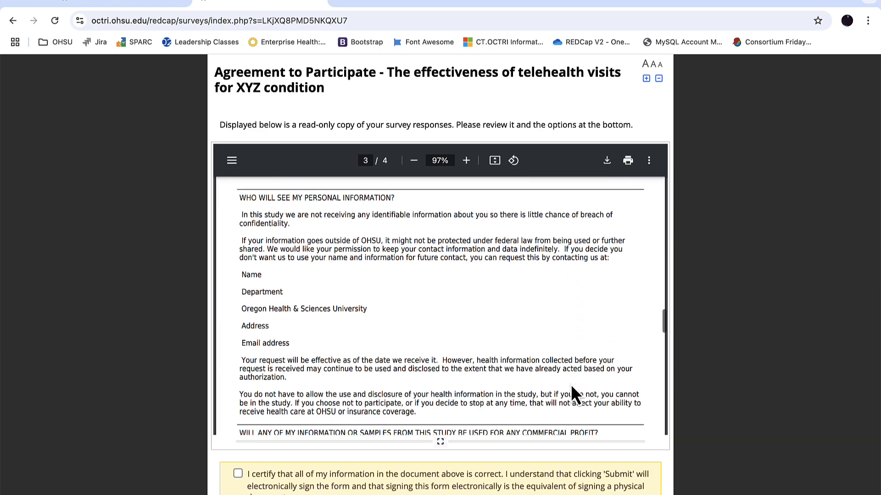
scroll(571, 387, down, 5)
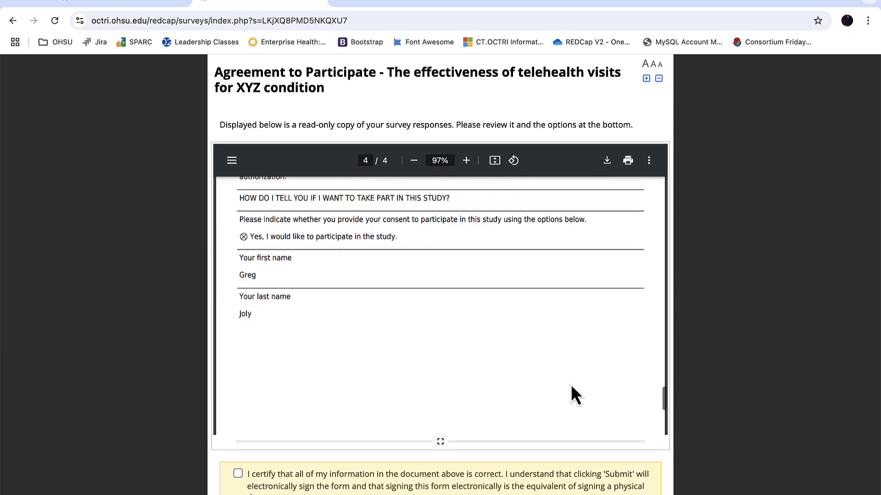
scroll(778, 315, down, 3)
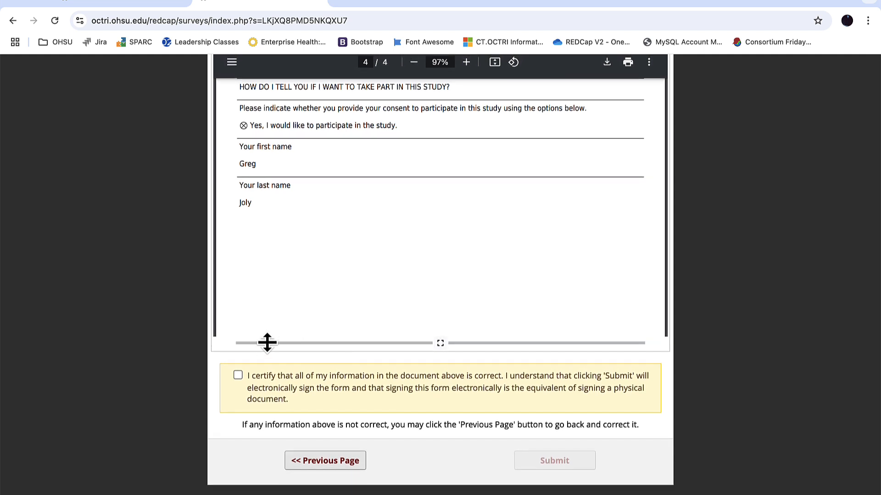
click(238, 376)
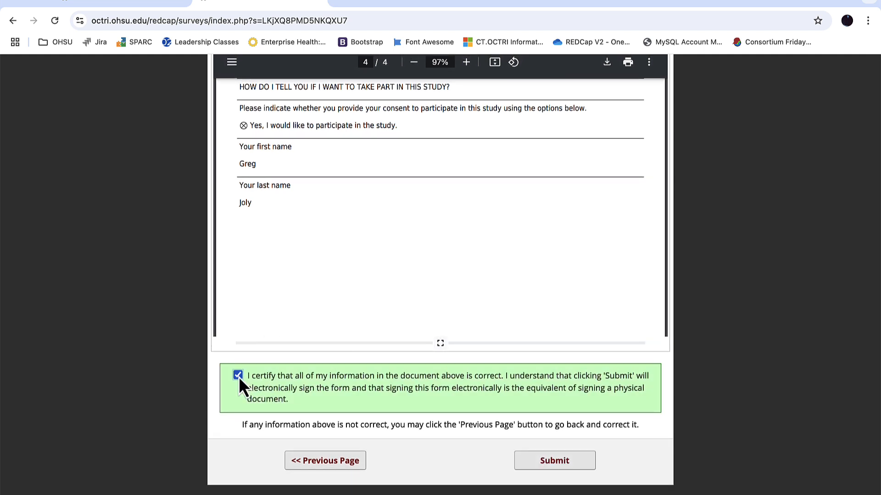
click(550, 468)
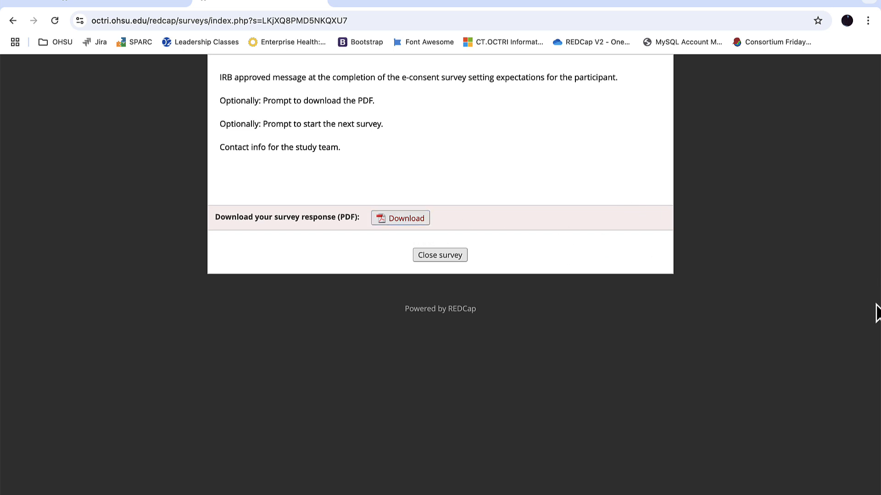
click(438, 256)
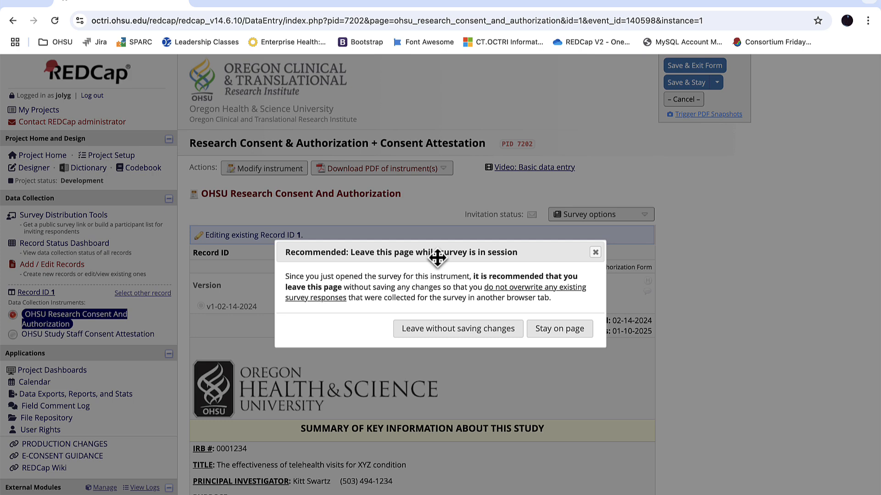
click(460, 330)
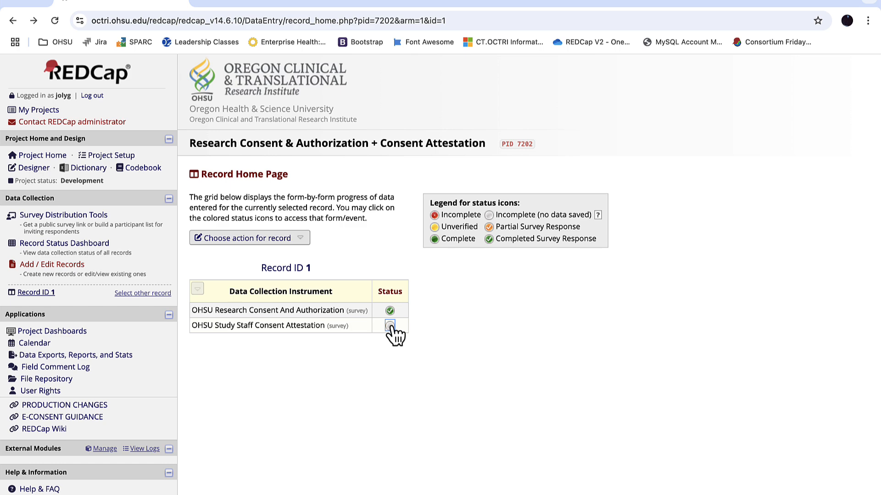
Open record 1's OHSU Study Staff Consent Attestation form as a survey
click(390, 326)
scroll(726, 305, up, 3)
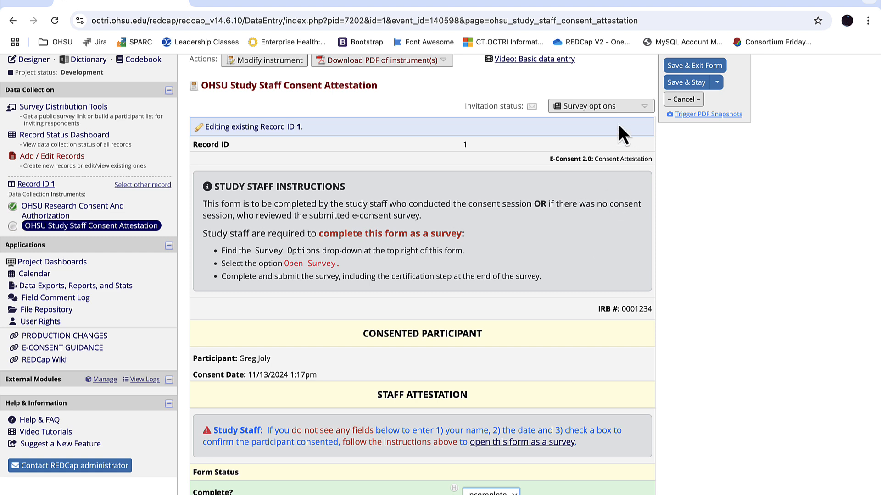
click(617, 108)
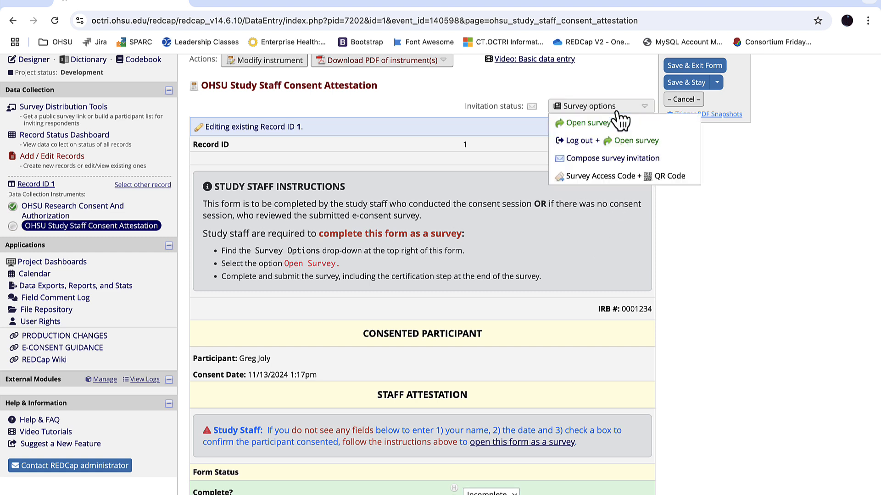
click(613, 122)
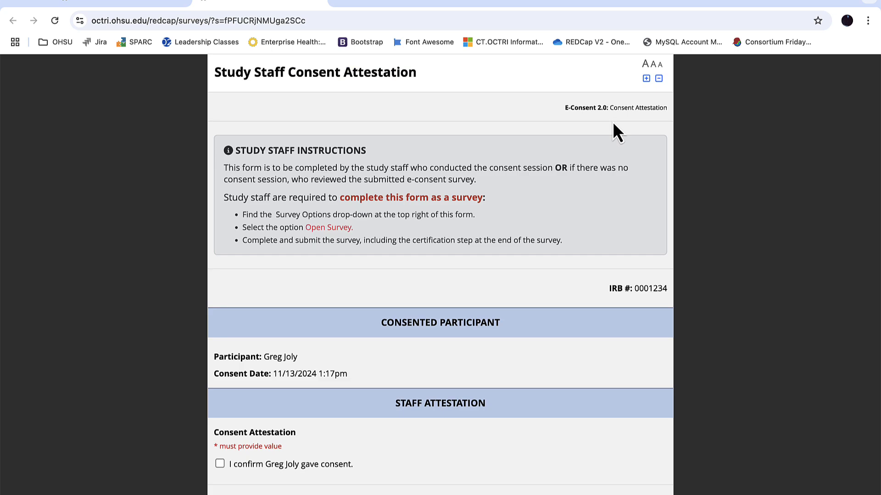
Confirm the participant's consent, date the attestation 11-13-2024, enter the study staff's first and last names, and continue to the certification page
scroll(593, 126, down, 5)
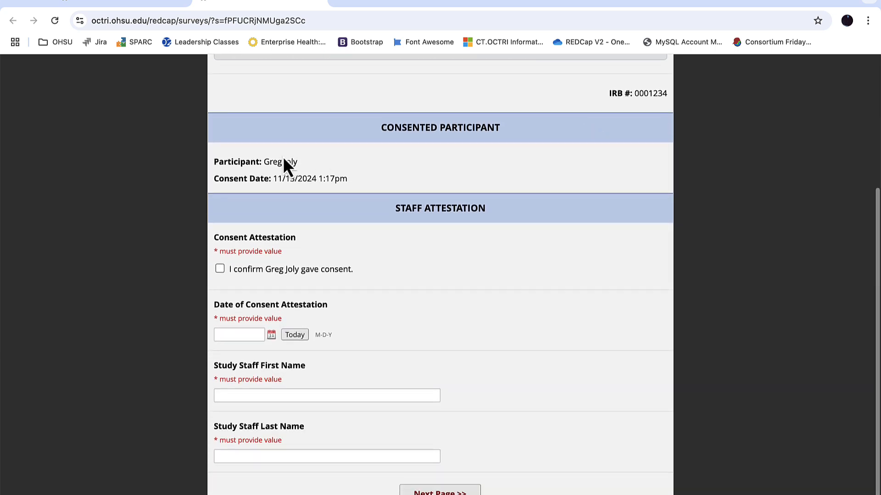
scroll(289, 178, down, 1)
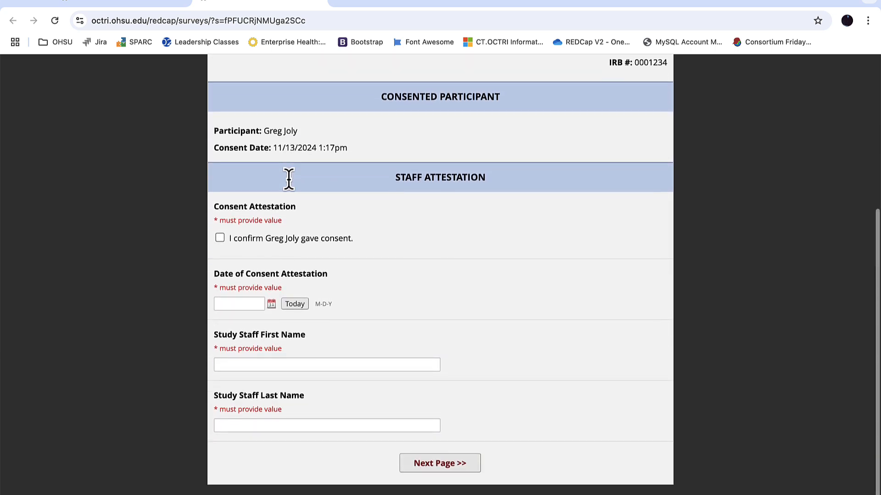
click(237, 240)
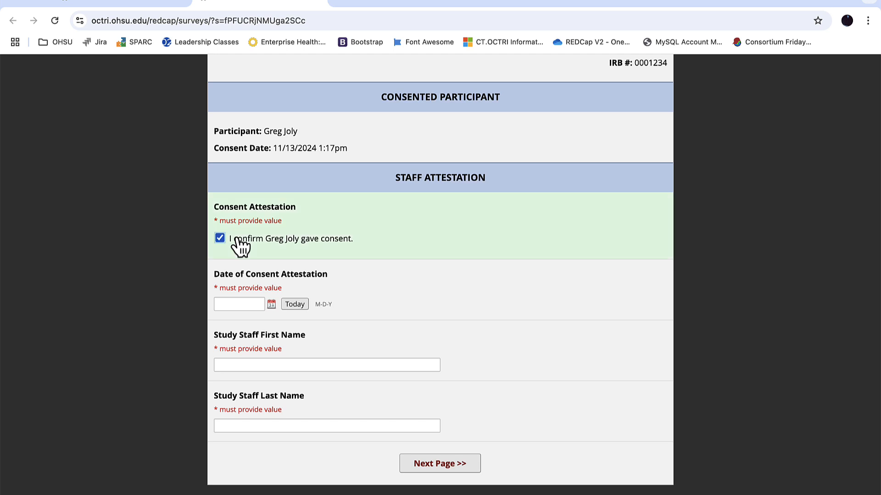
click(295, 306)
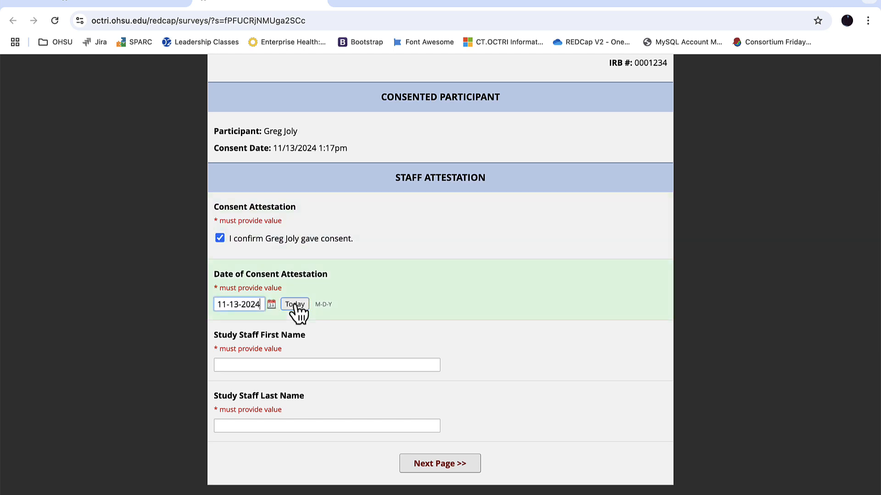
click(272, 365)
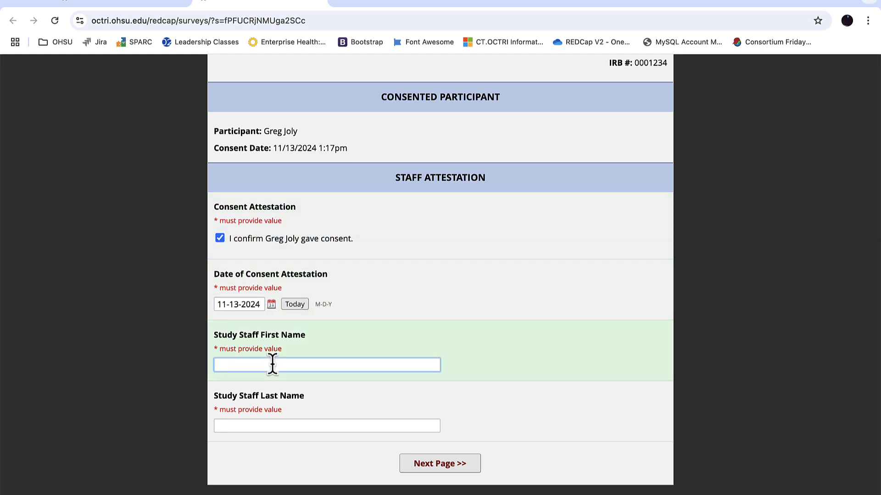
key(Tab)
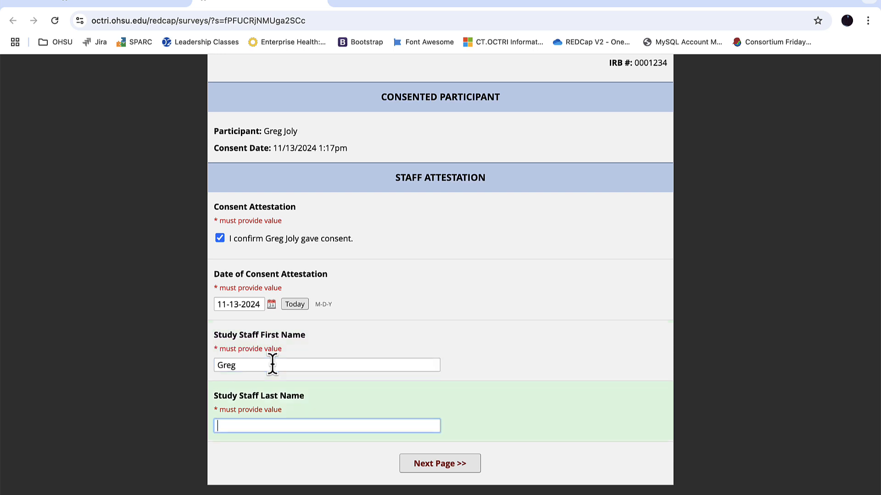
click(443, 463)
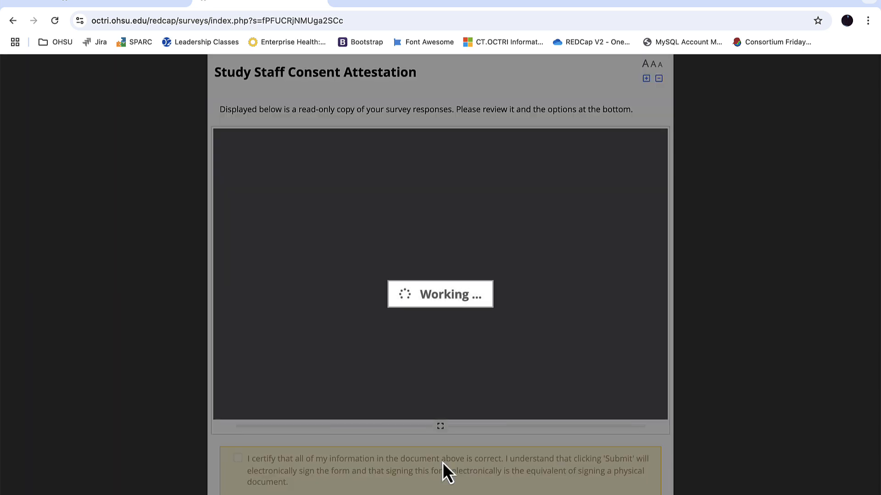
Review the read-only attestation copy, certify and submit it, and leave the record's attestation form without saving changes
scroll(488, 279, down, 5)
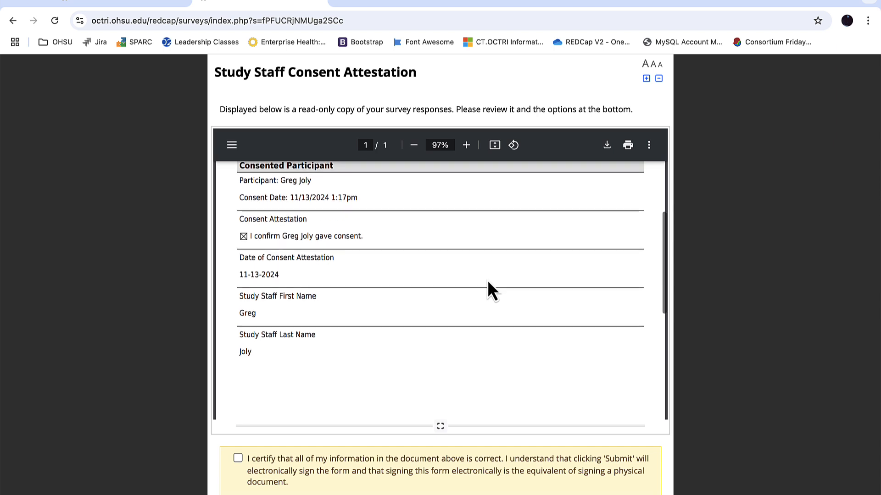
scroll(487, 280, up, 3)
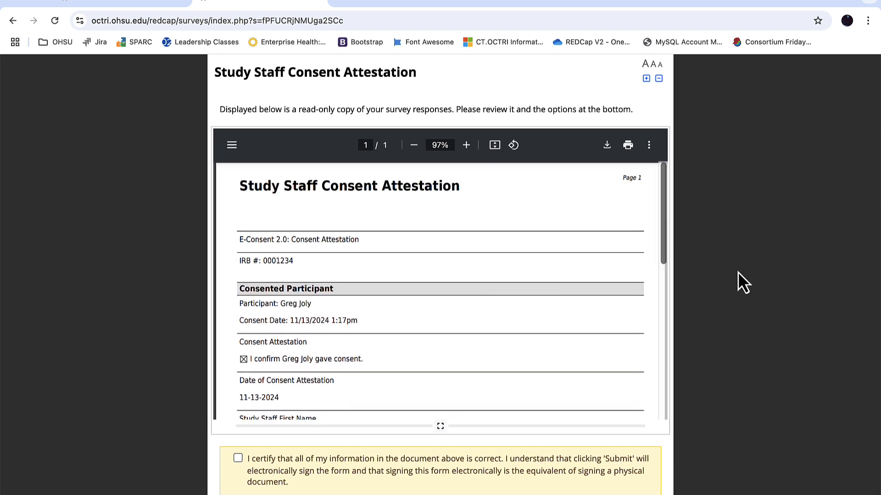
scroll(791, 280, down, 2)
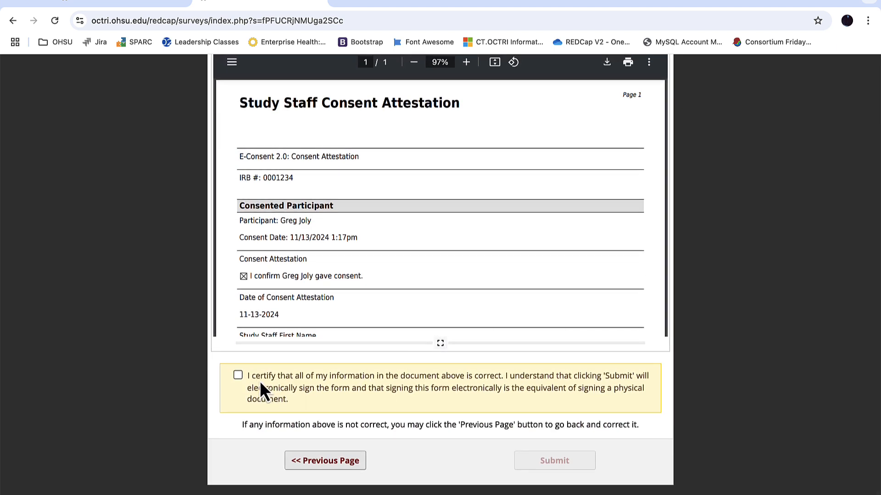
click(257, 378)
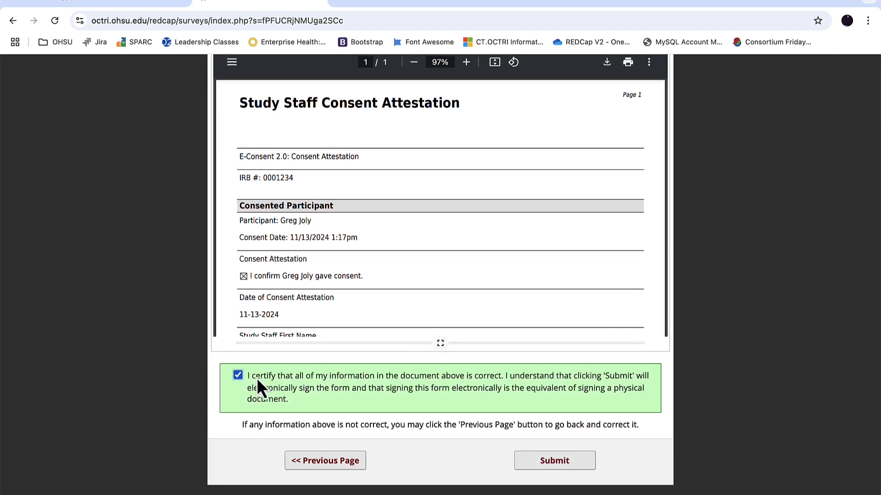
click(554, 461)
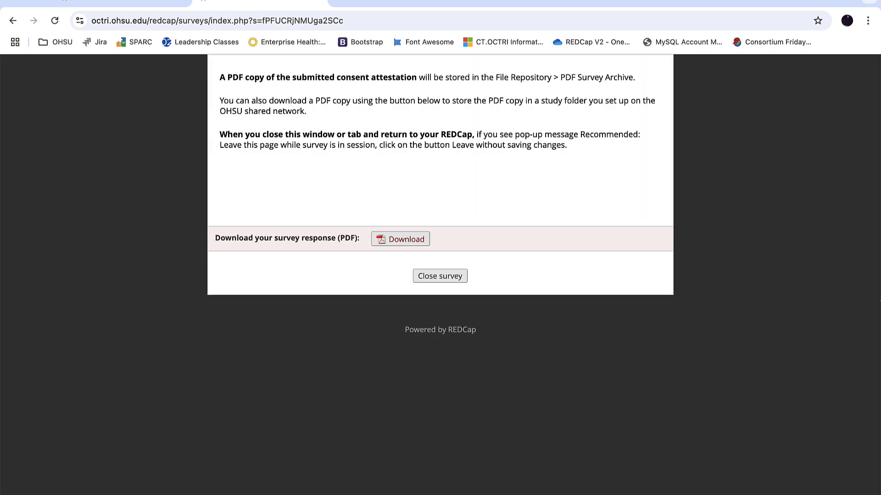
click(443, 280)
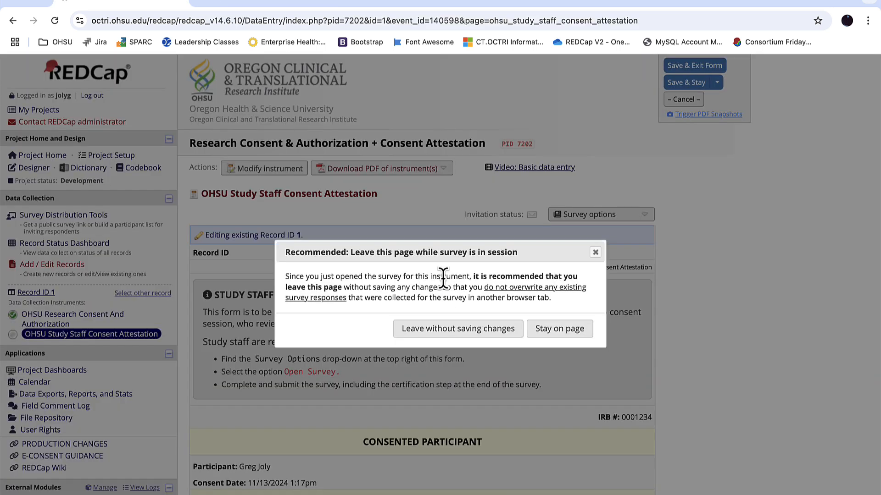
click(457, 328)
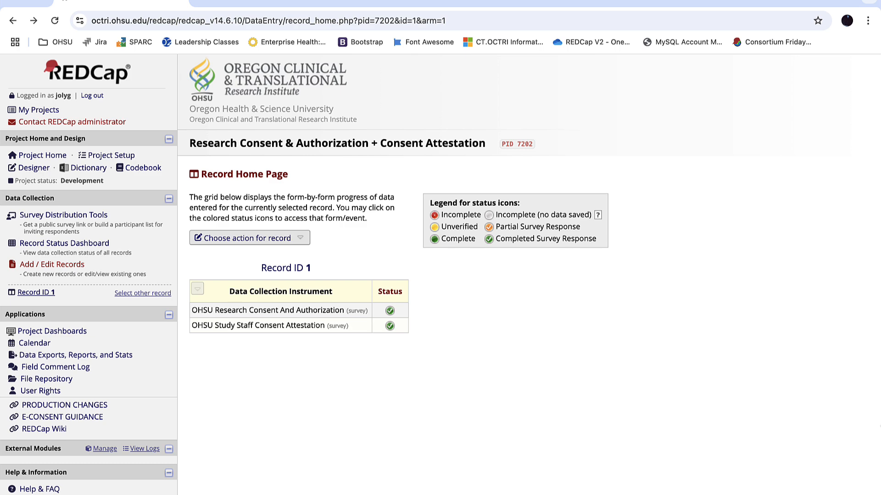
Download the OHSU Research Consent And Authorization PDF from the File Repository's PDF Snapshot Archive and open it
click(50, 379)
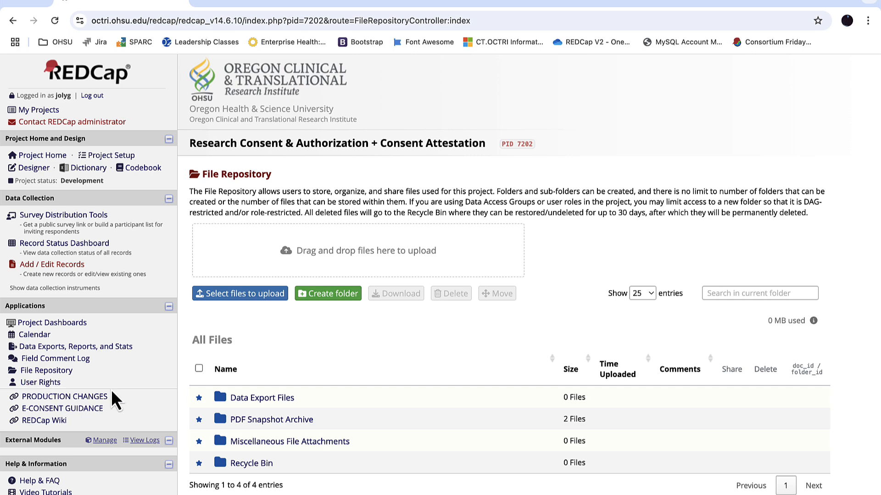
scroll(382, 347, down, 1)
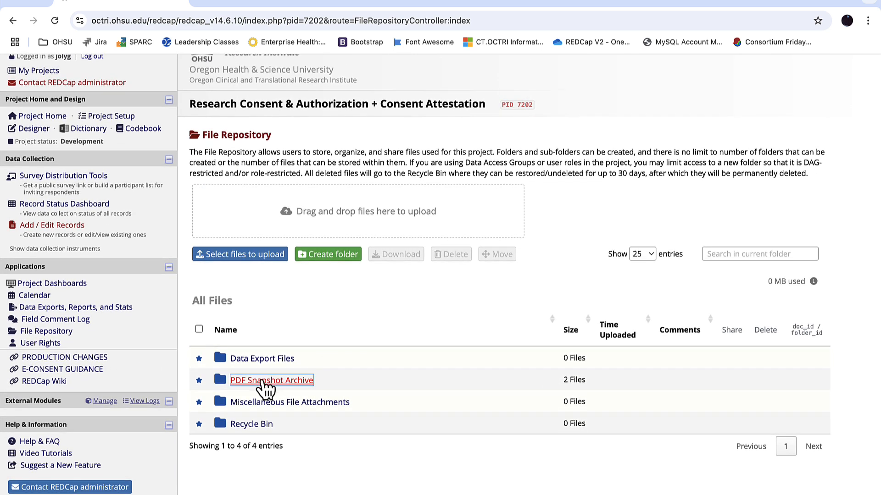
click(261, 381)
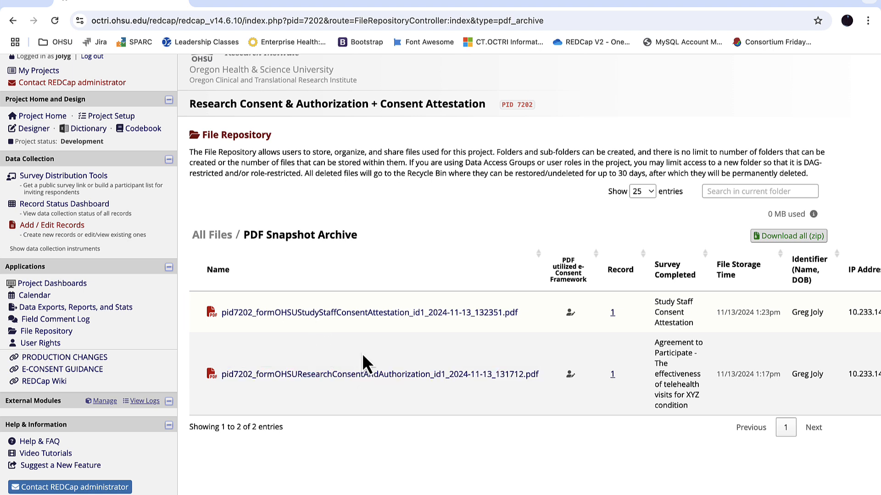
click(380, 385)
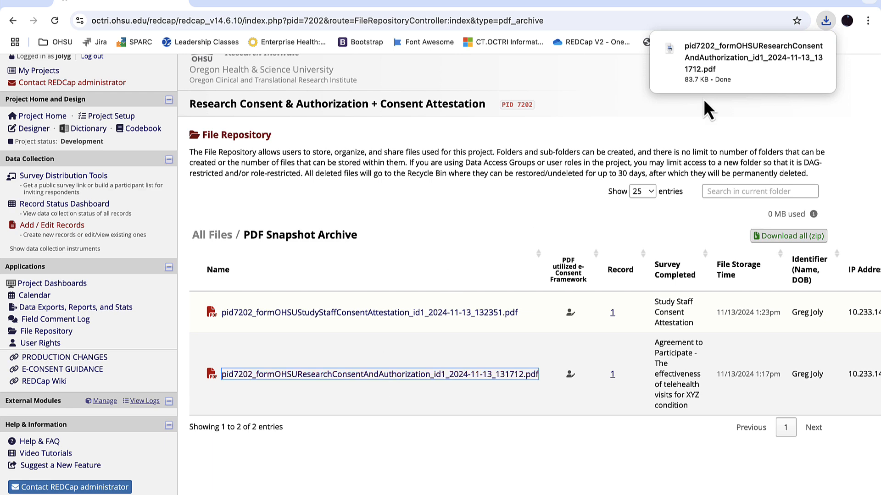
click(718, 69)
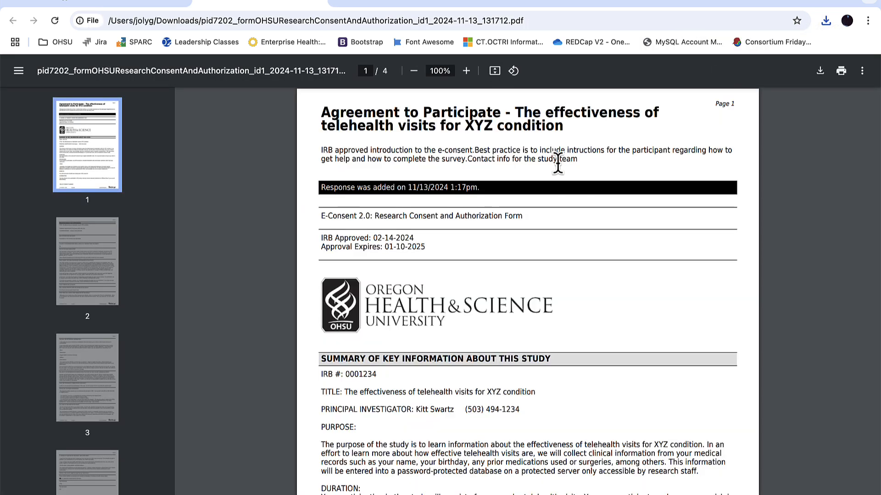
Examine the consent PDF's response timestamp and the date and participant name in its page footer, and close the PDF
scroll(557, 163, down, 8)
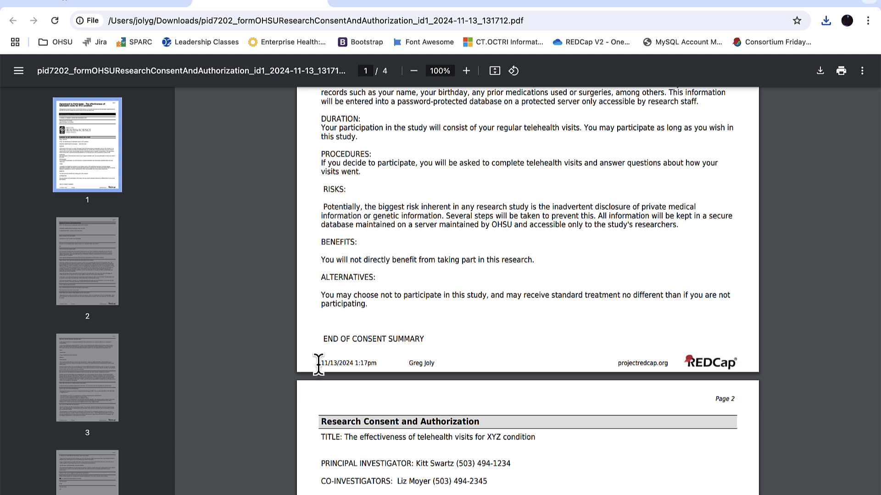
drag(320, 363, 340, 364)
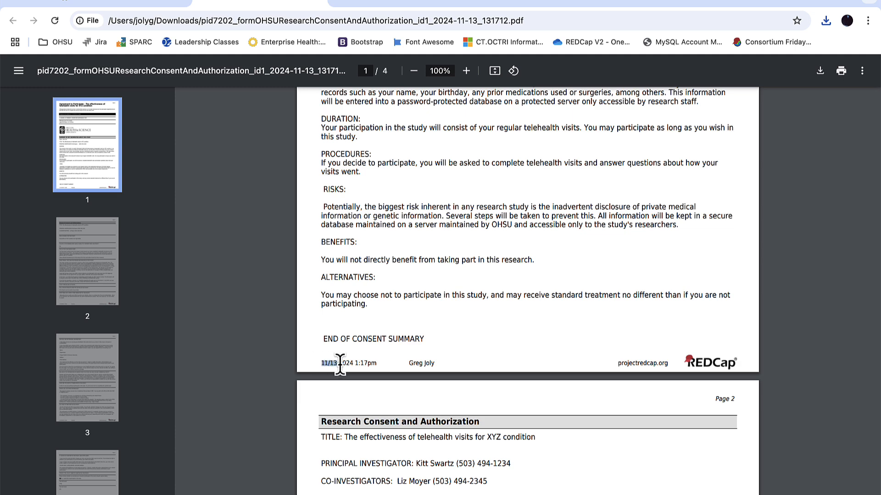
click(406, 361)
drag(406, 361, 436, 363)
click(436, 363)
scroll(436, 363, up, 10)
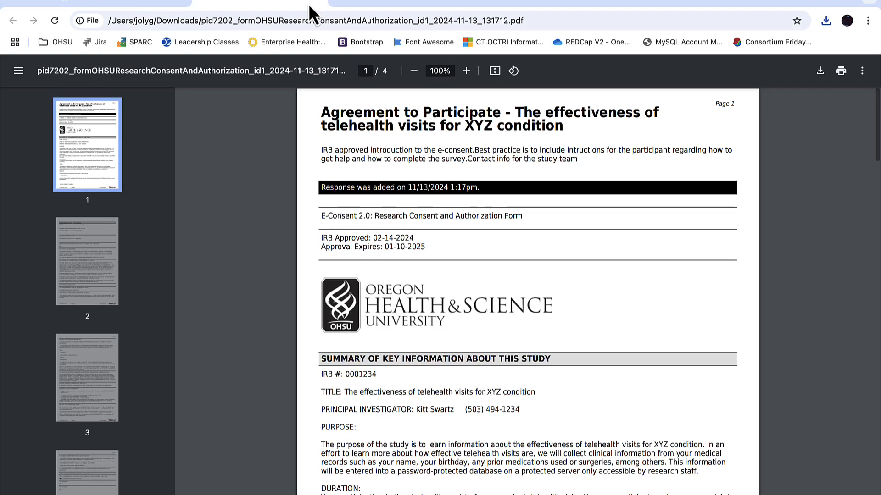
click(321, 7)
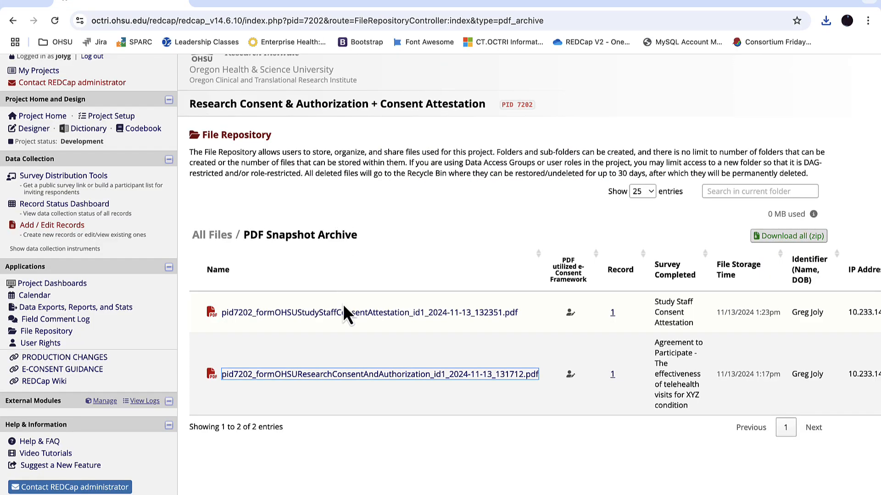
Download and open the Study Staff Consent Attestation PDF, review its contents, and return to the PDF Snapshot Archive
click(343, 315)
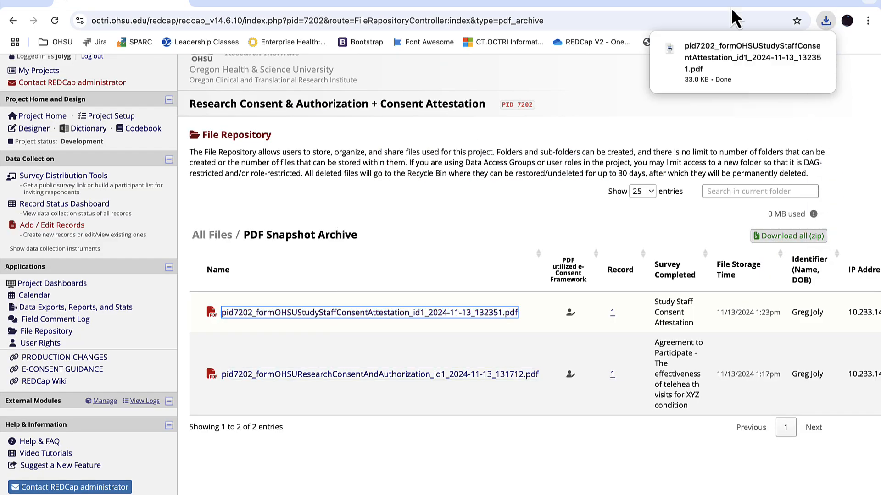
click(731, 60)
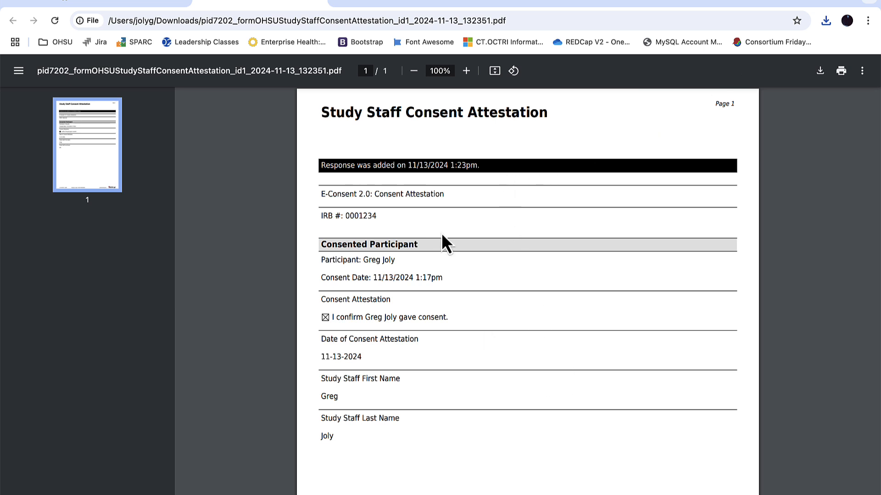
scroll(790, 420, down, 5)
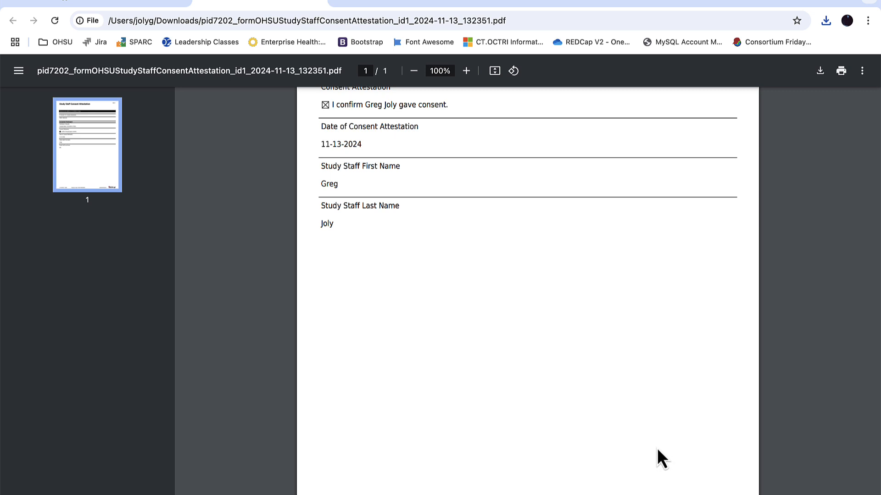
click(323, 3)
click(504, 212)
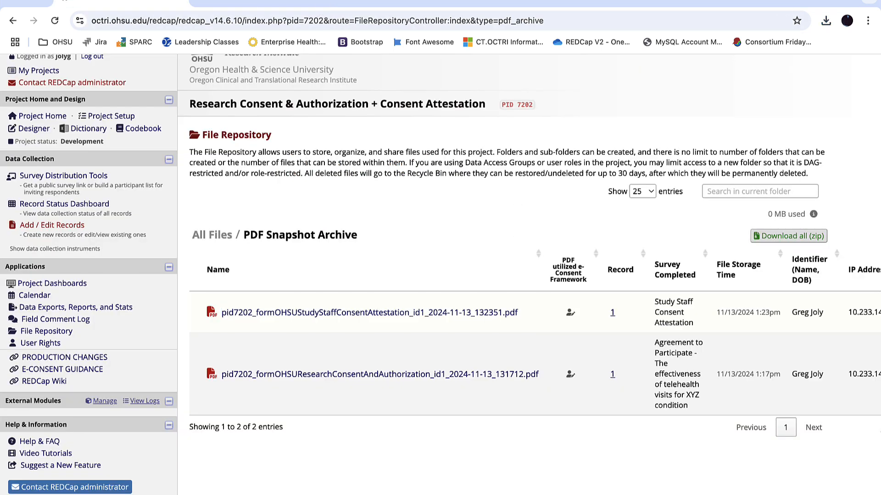